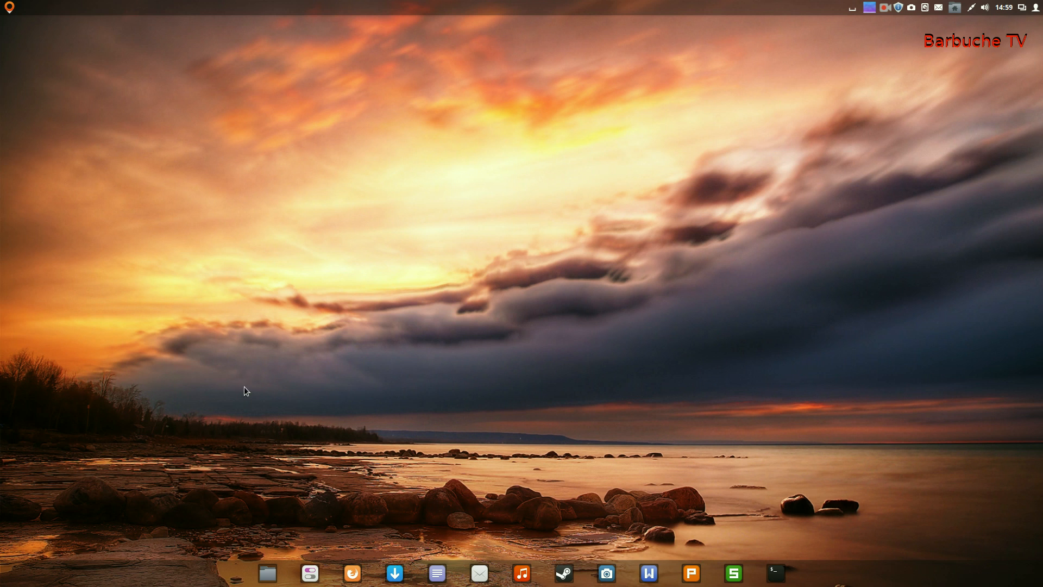
- Look at the user session options and the calendar from the desktop's clock
left_click(1035, 8)
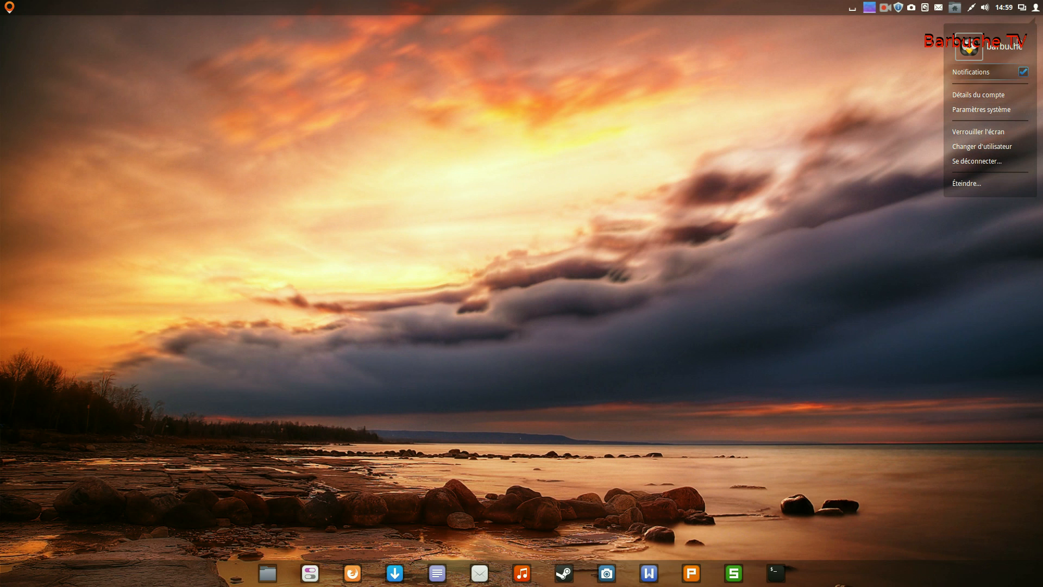
left_click(1034, 8)
left_click(1004, 8)
left_click(1004, 8)
- Open the sound settings from the volume applet, view the output options and close them
left_click(983, 8)
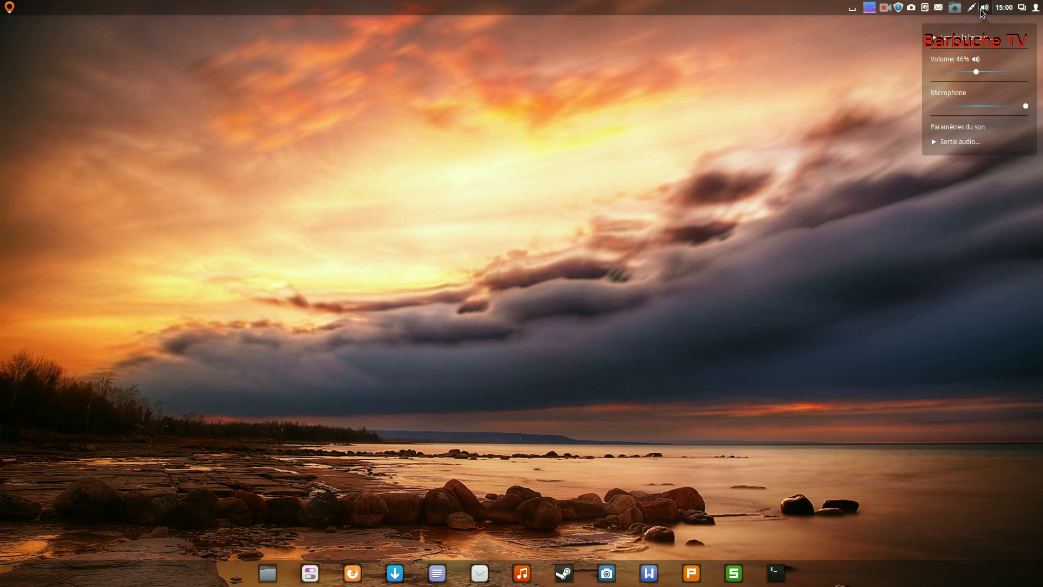
left_click(840, 133)
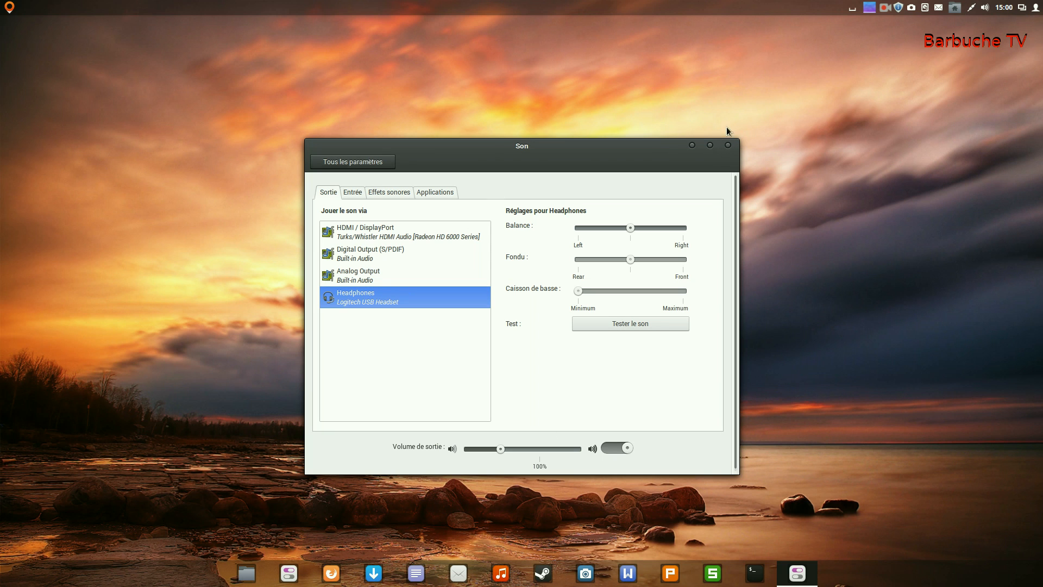
left_click(728, 145)
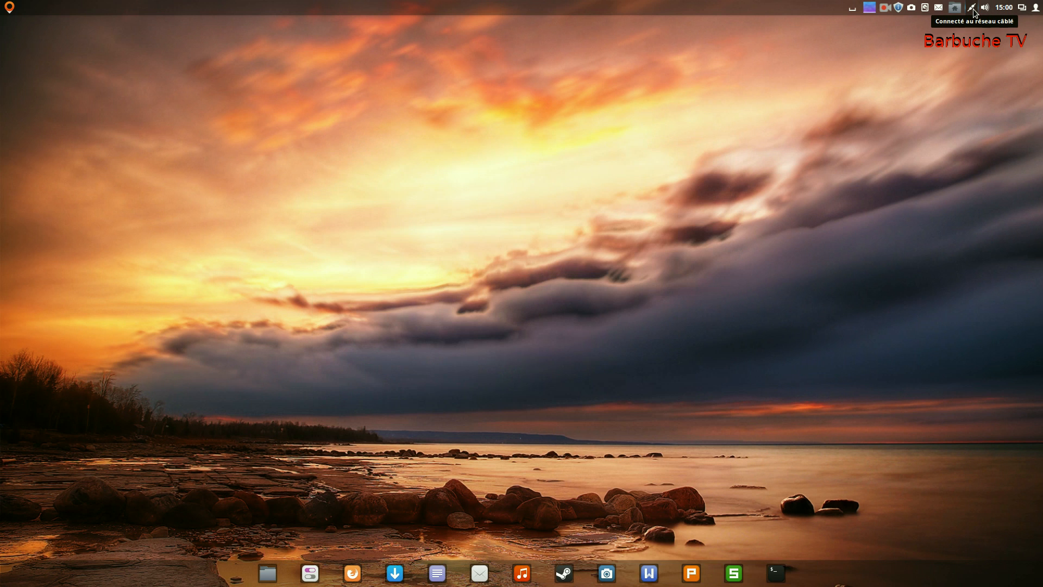
- Examine the places, messaging, removable drives and screenshot applets
left_click(954, 7)
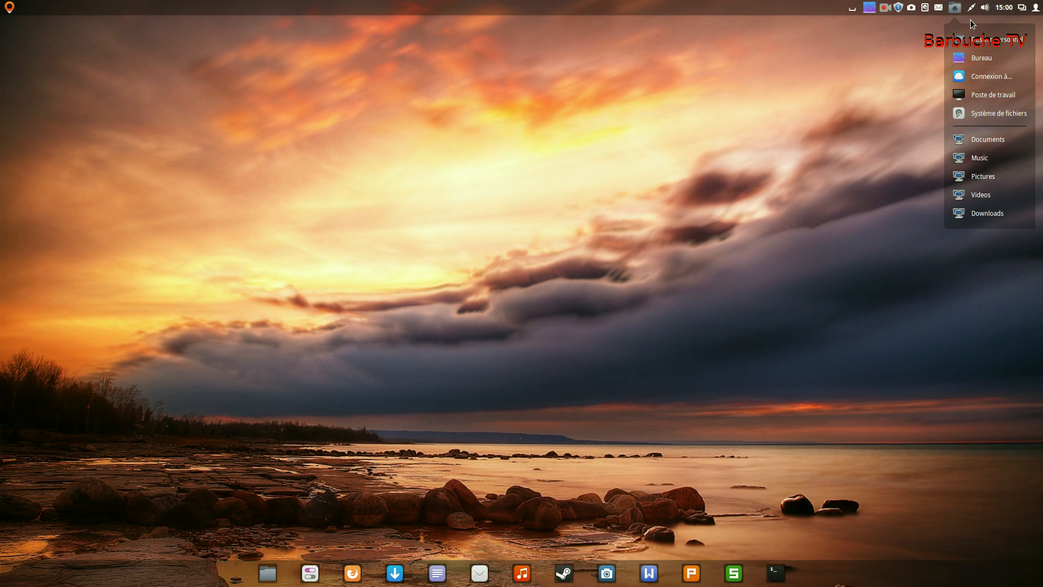
left_click(939, 12)
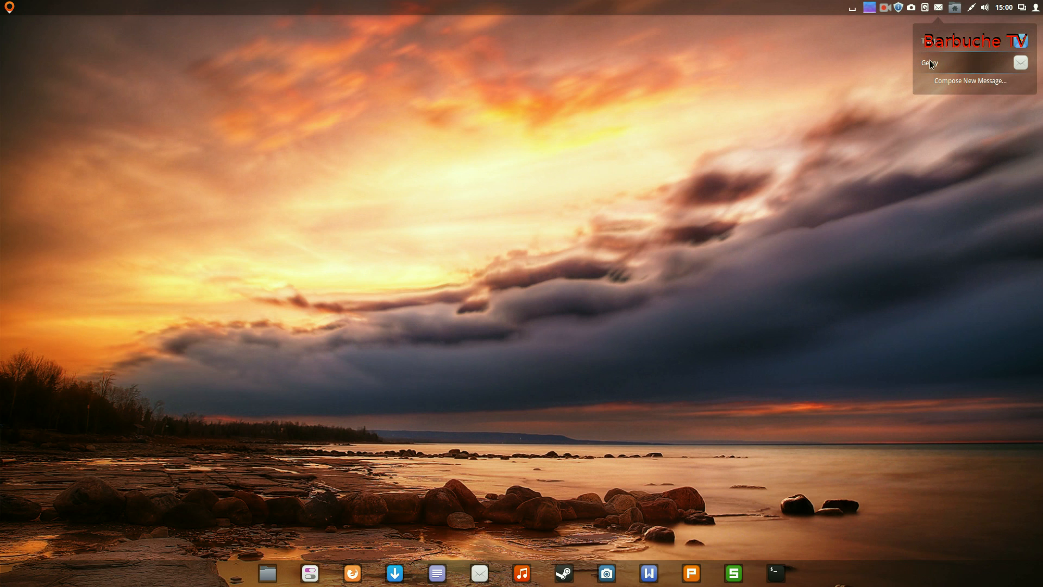
left_click(938, 9)
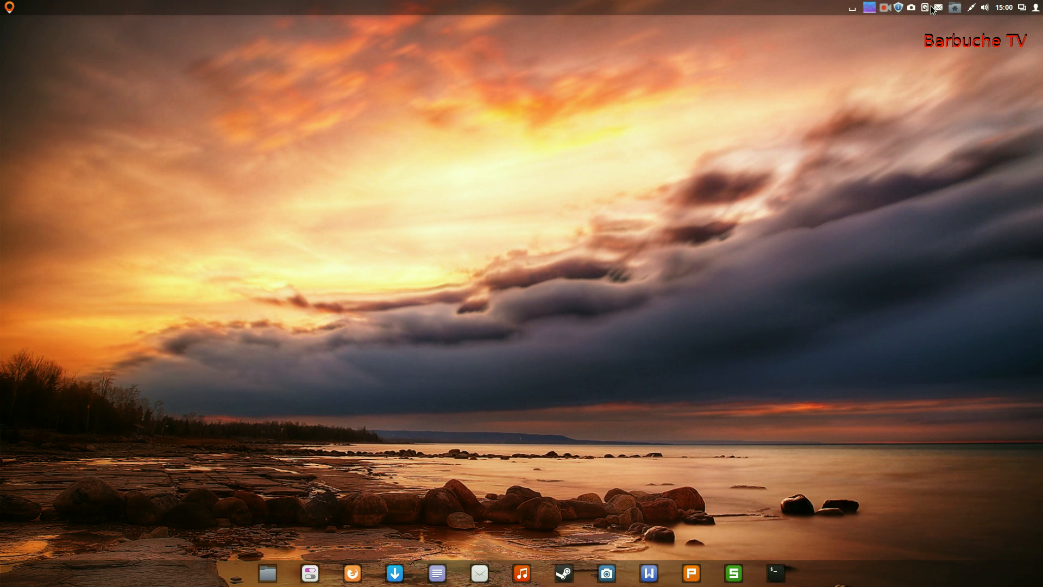
left_click(926, 9)
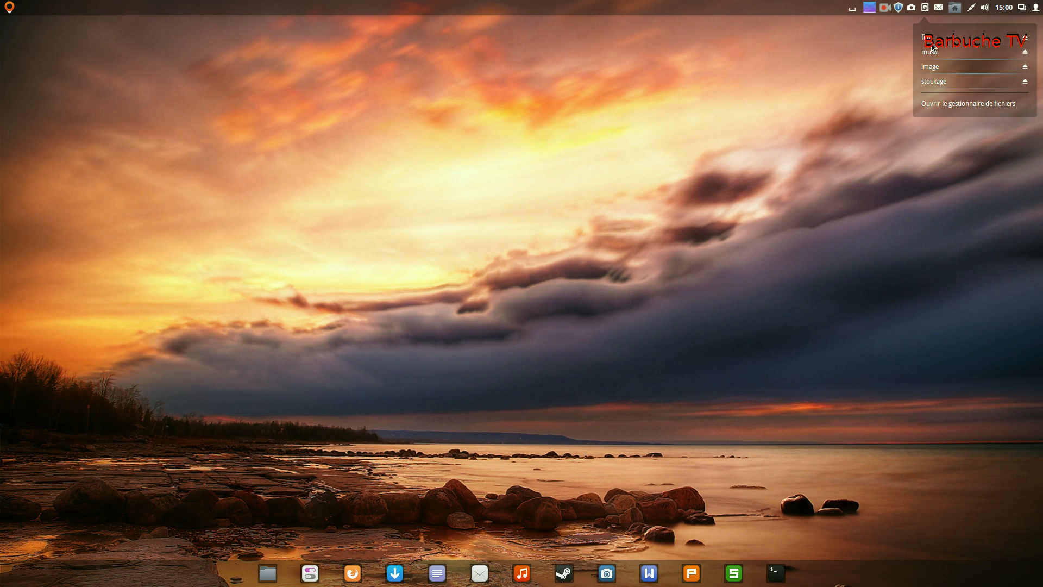
left_click(917, 16)
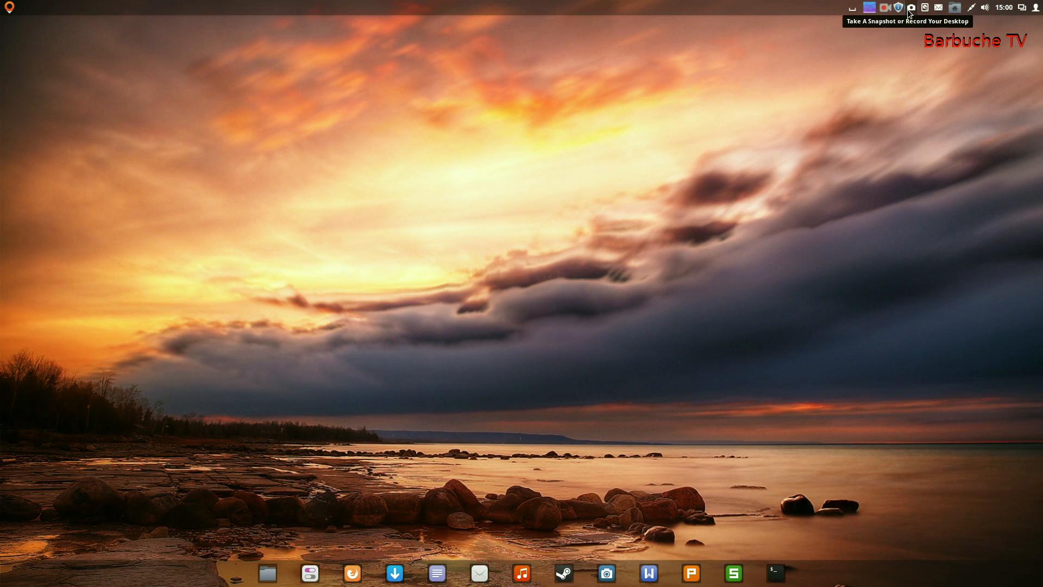
left_click(908, 11)
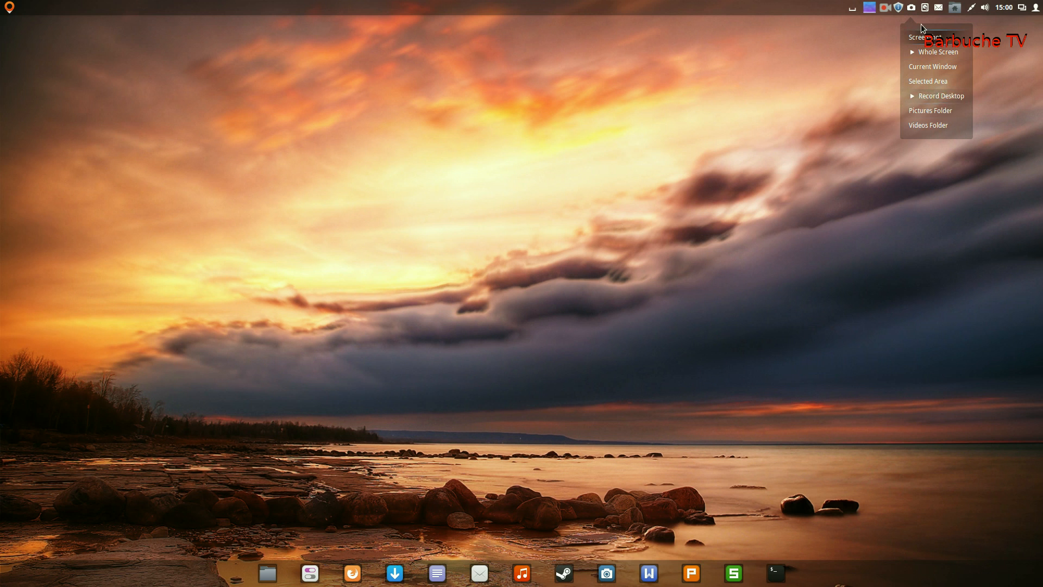
left_click(916, 6)
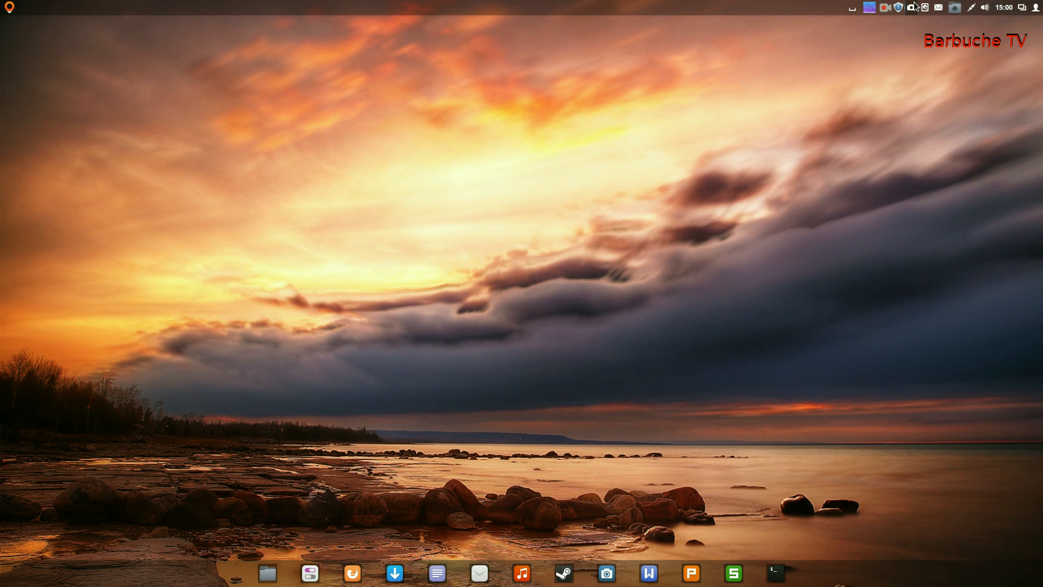
- Open the update manager, reposition its window to view the available updates, and close it
left_click(898, 7)
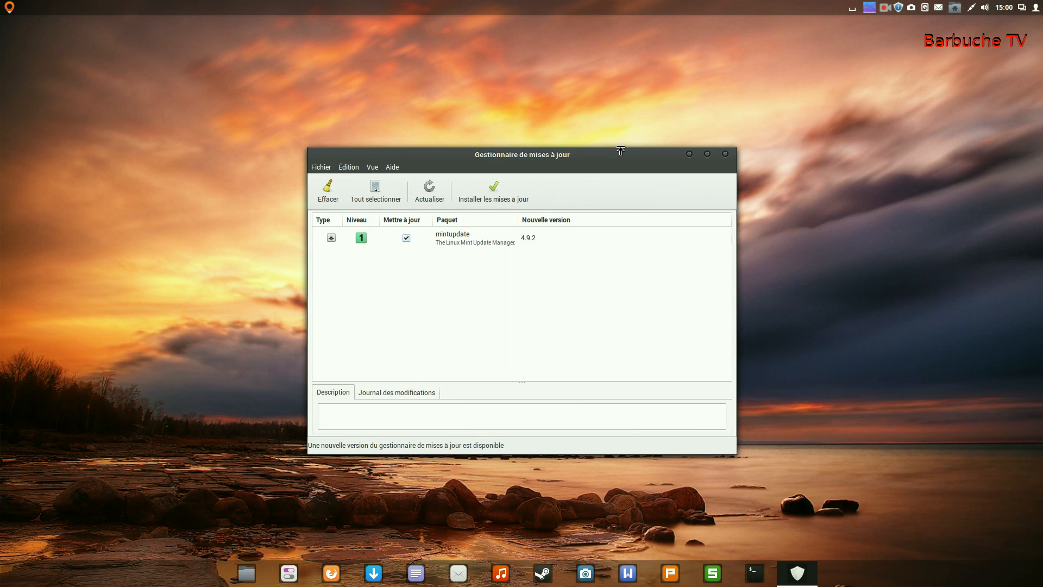
left_click_drag(620, 150, 630, 112)
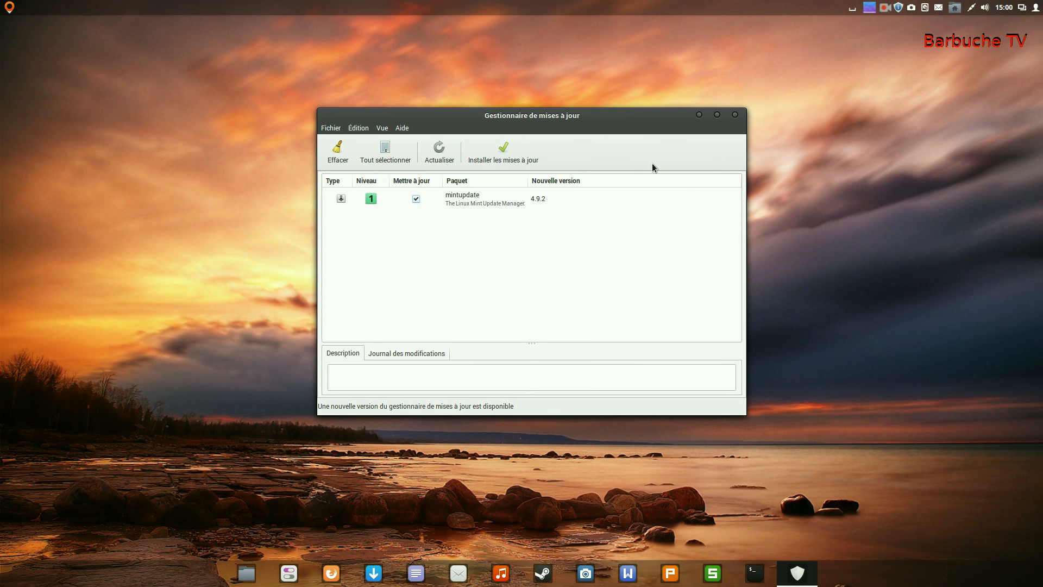
left_click(735, 116)
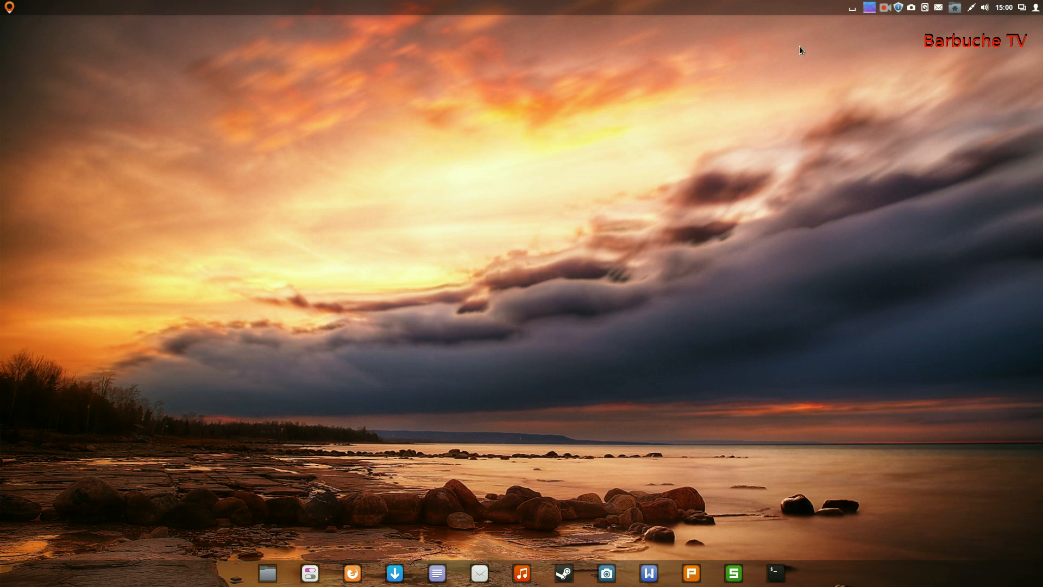
- Look through the Son et vidéo and Accessoires applications, and view the drives in Disks before closing it
left_click(9, 7)
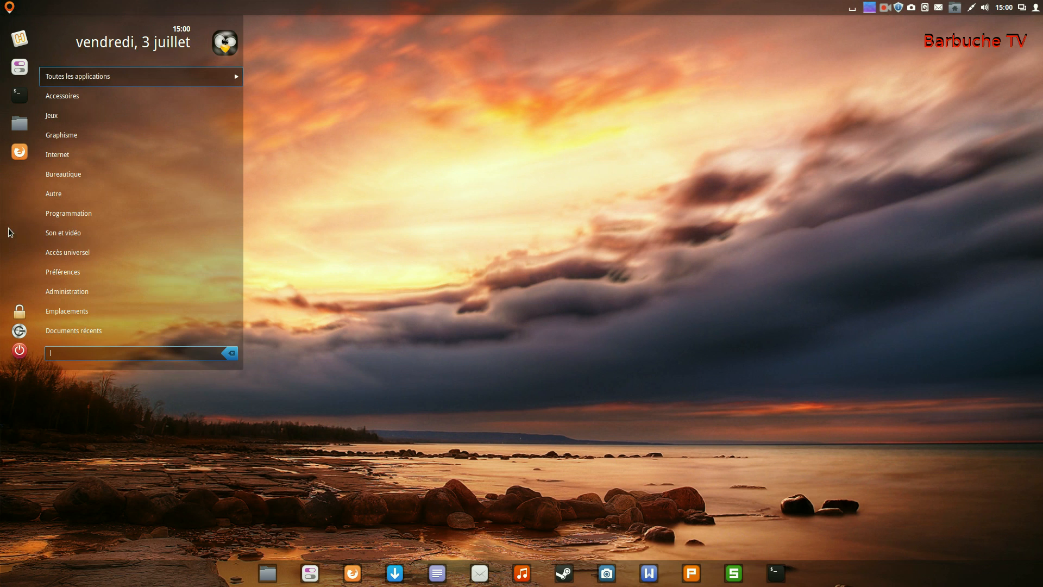
left_click(63, 233)
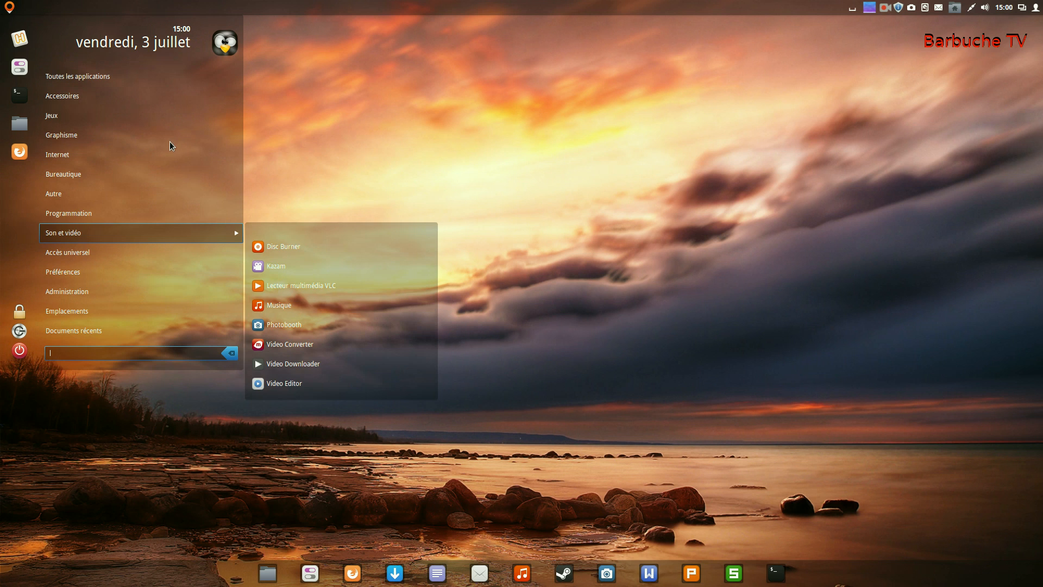
mouse_move(169, 141)
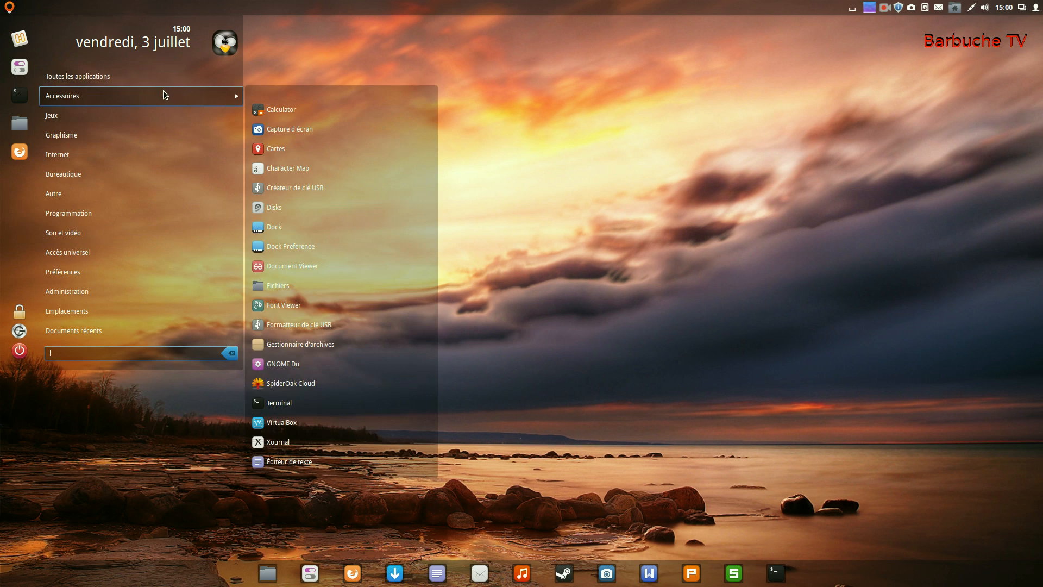
mouse_move(163, 82)
mouse_move(91, 135)
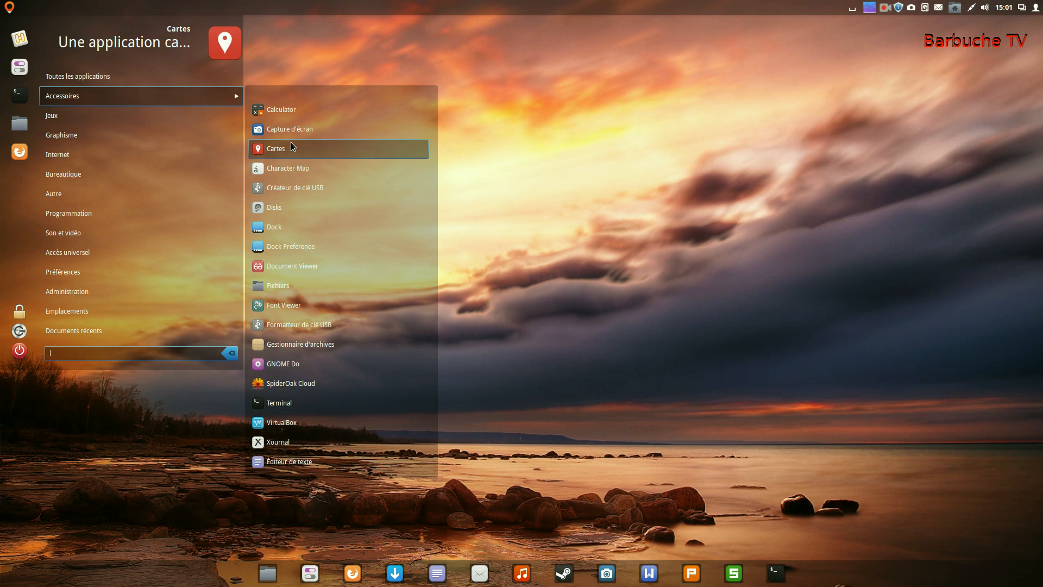
left_click(275, 210)
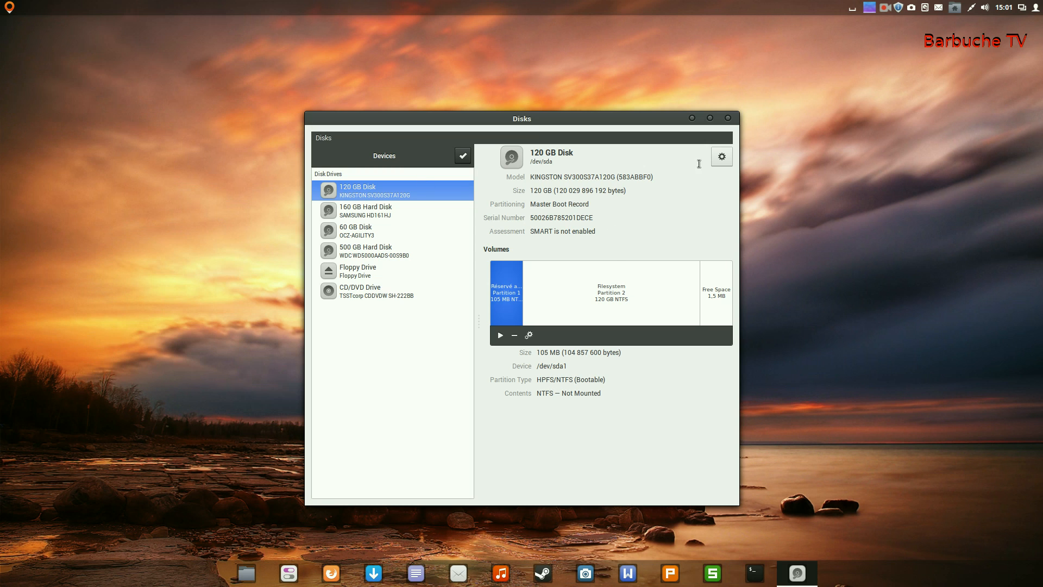
left_click(728, 118)
- Look through the Accessoires and Graphisme applications and launch Advanced Image Editor
left_click(9, 7)
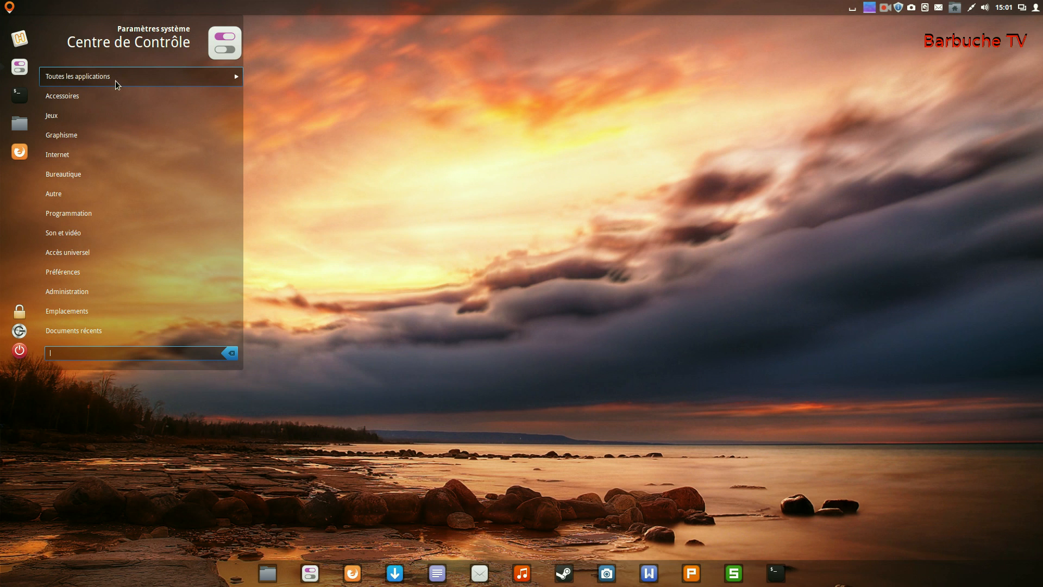
mouse_move(150, 110)
mouse_move(191, 95)
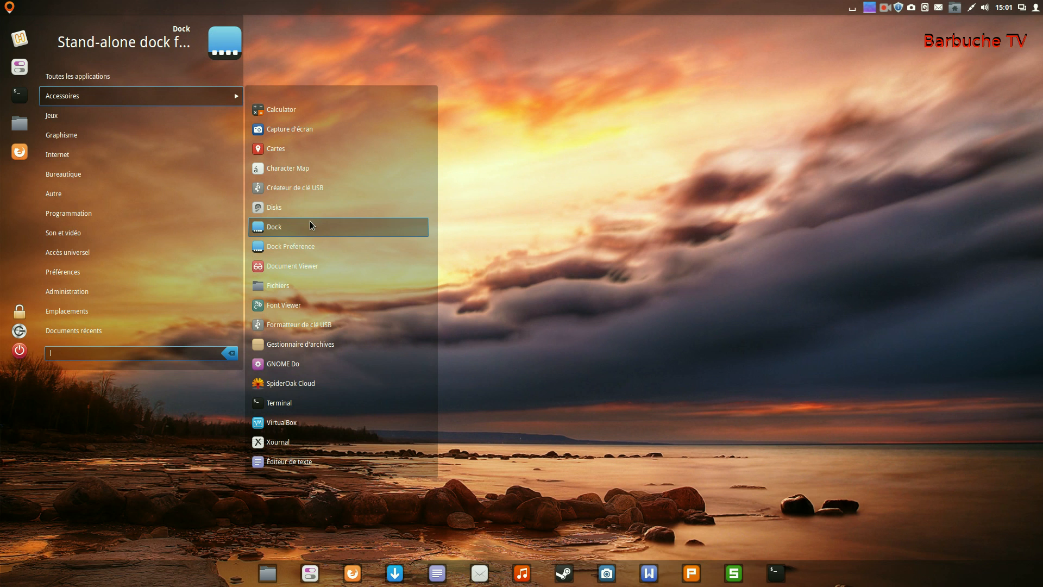
mouse_move(190, 126)
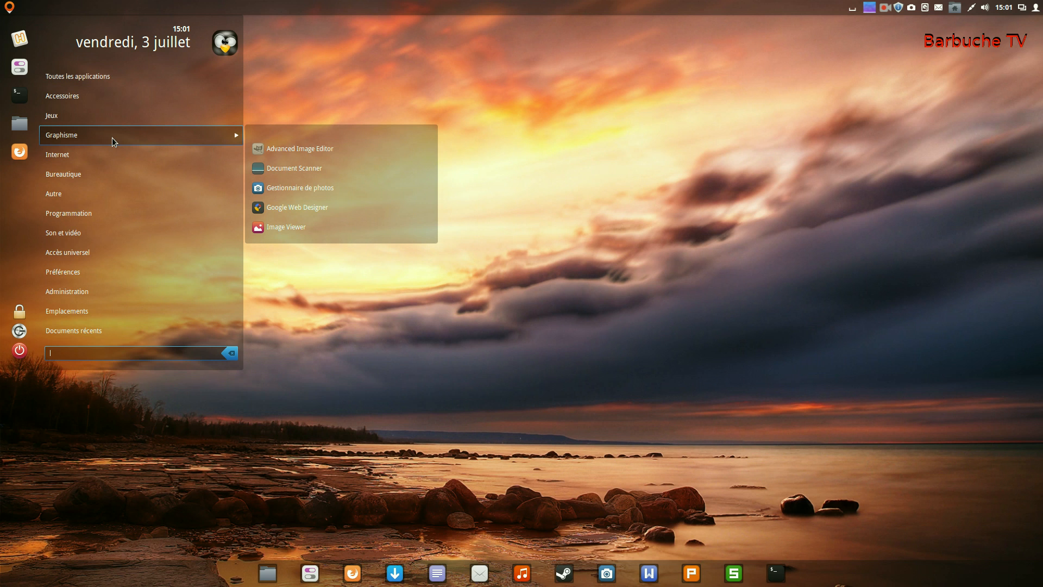
left_click(297, 154)
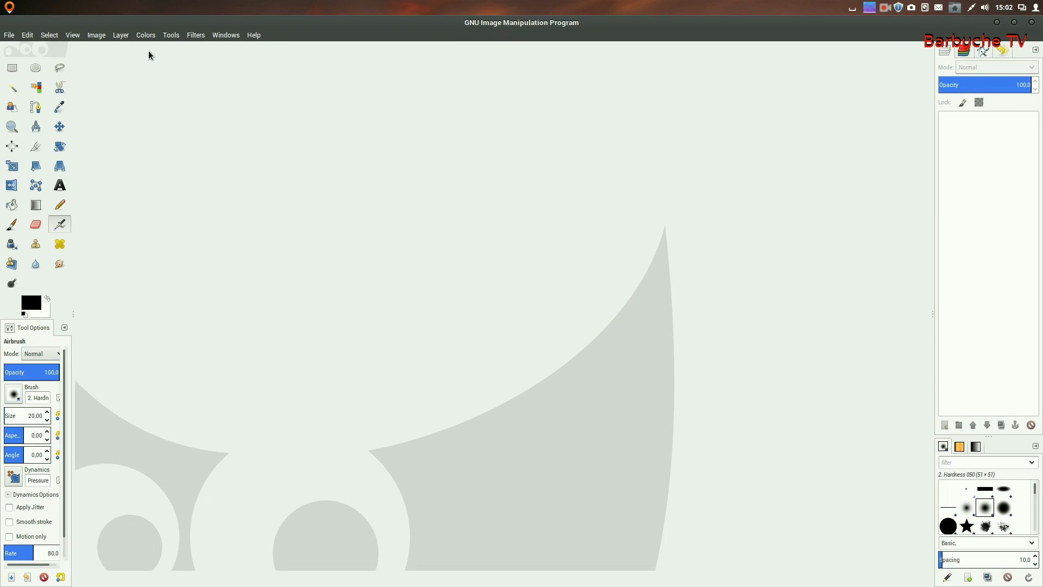
- Examine GIMP's window, selection and view commands, and close the program
left_click(226, 36)
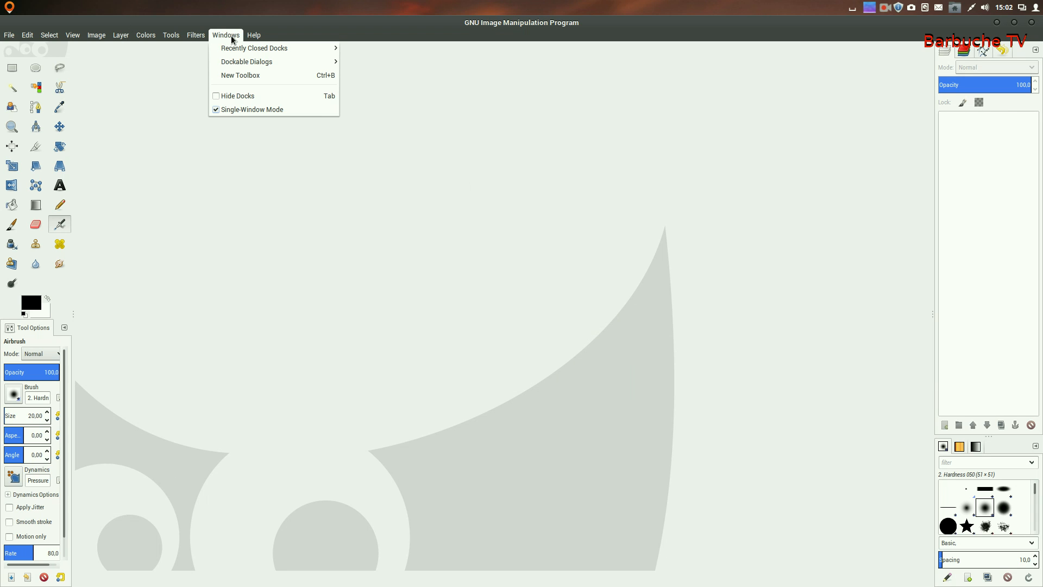
mouse_move(39, 36)
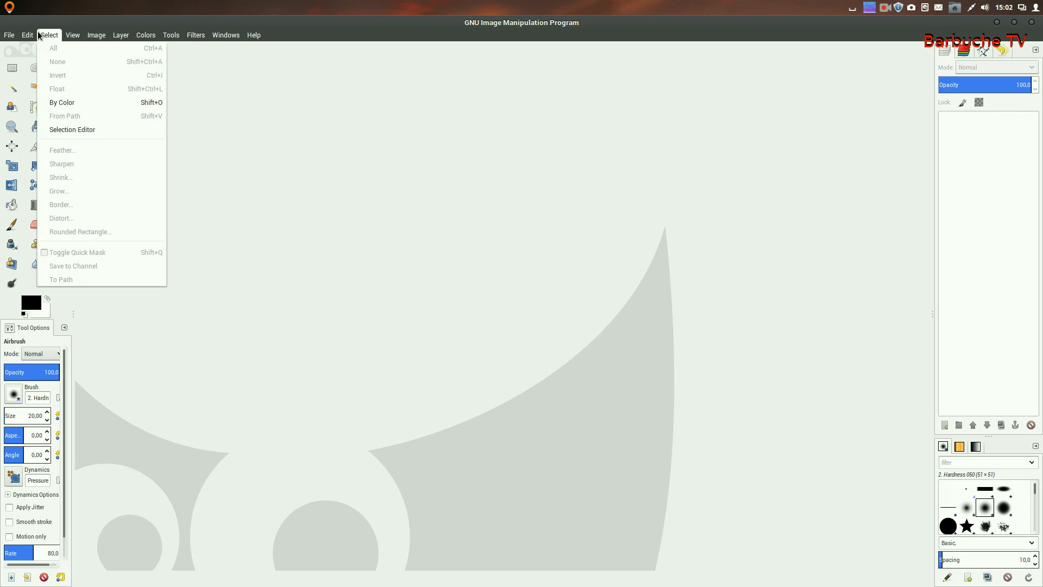
mouse_move(229, 38)
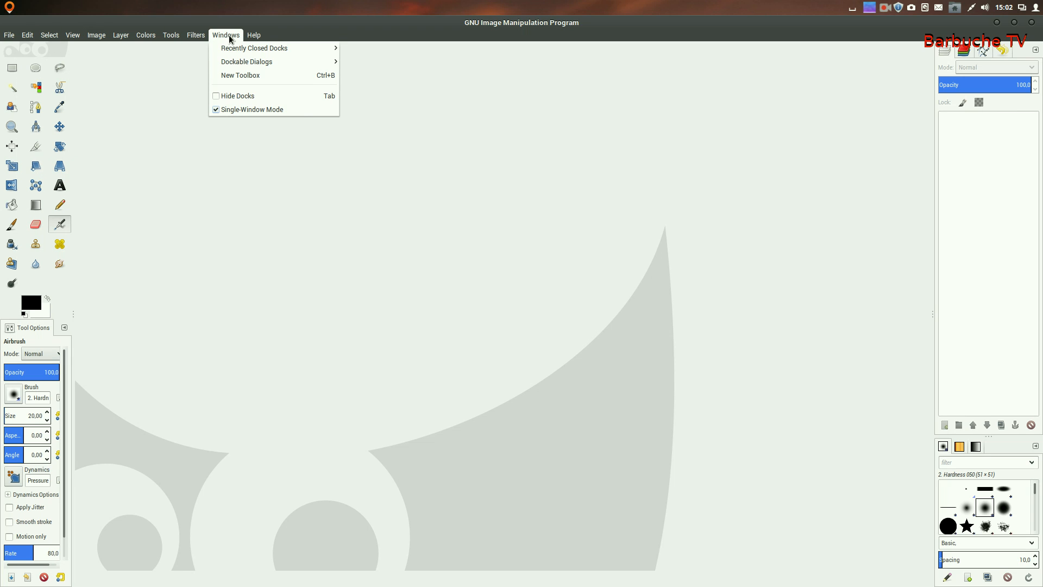
mouse_move(140, 36)
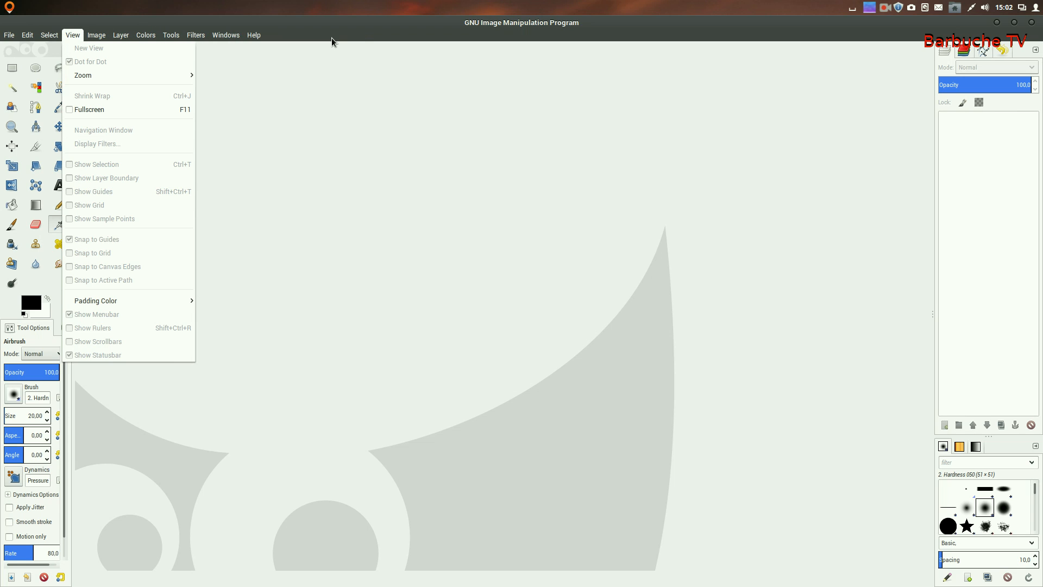
left_click(361, 26)
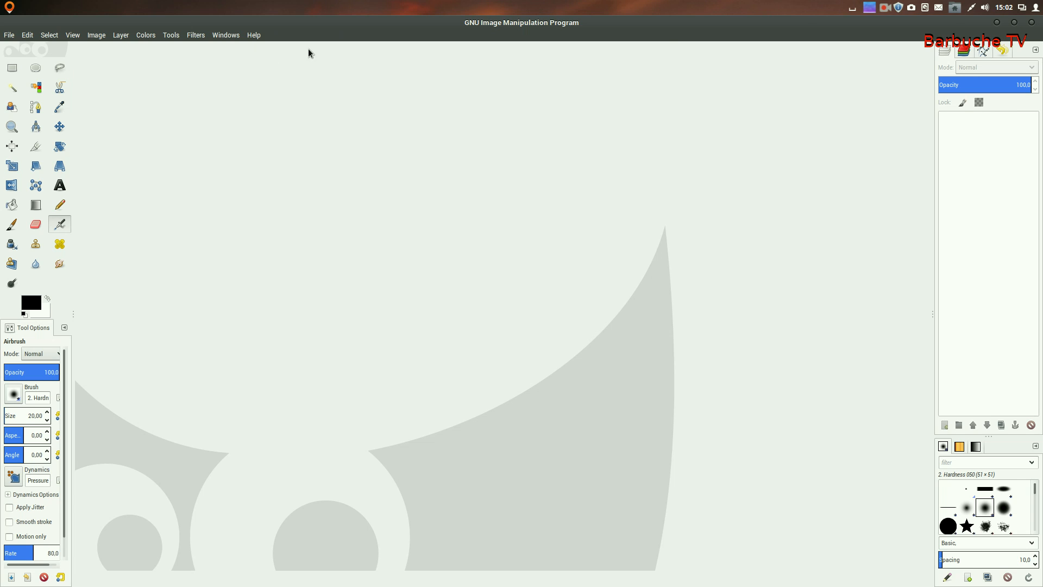
left_click(1032, 23)
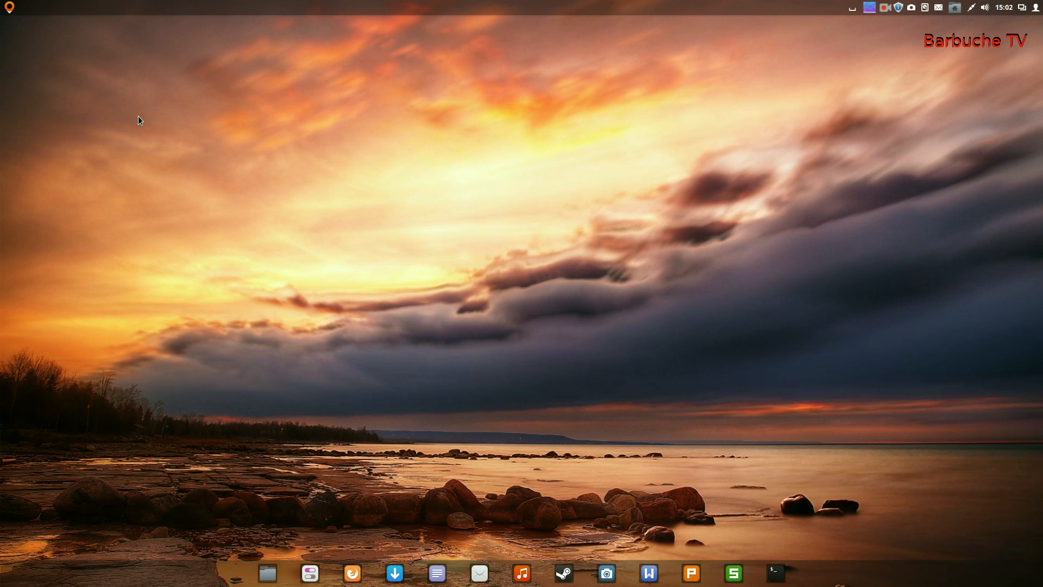
- Open Gestionnaire de photos from the Graphisme applications, view the photo library and close it
left_click(7, 7)
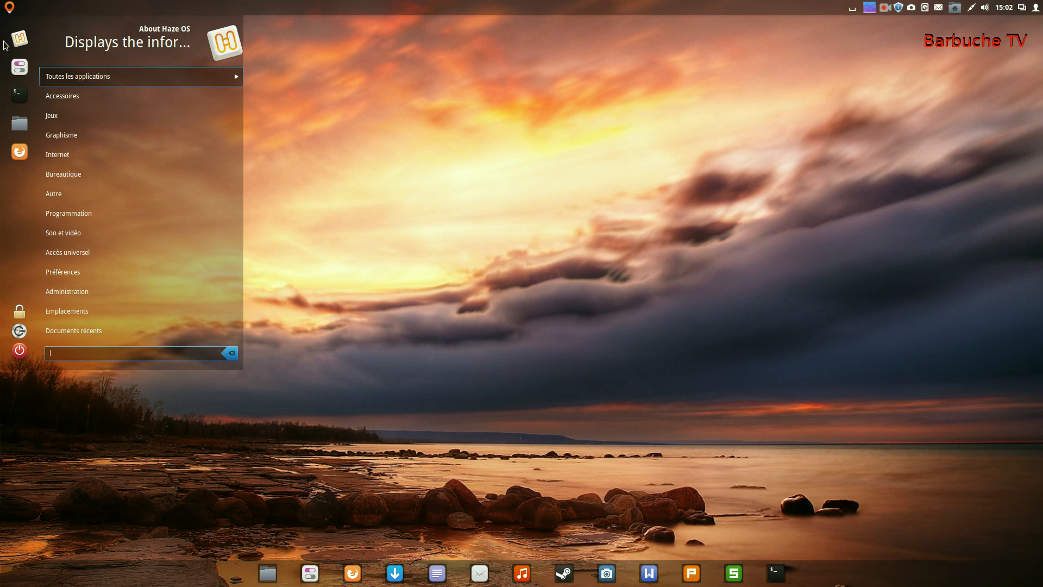
mouse_move(92, 135)
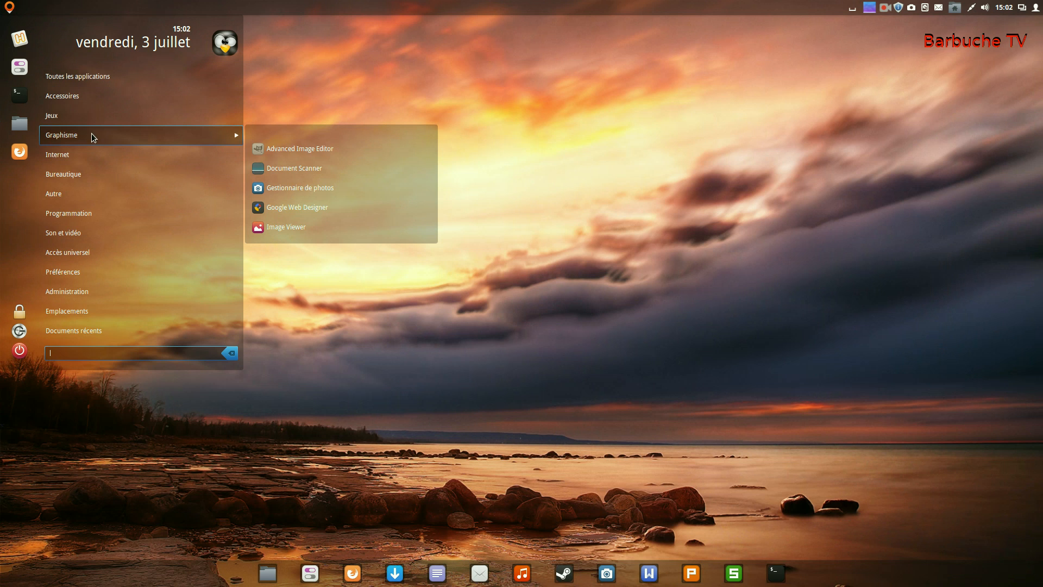
left_click(307, 193)
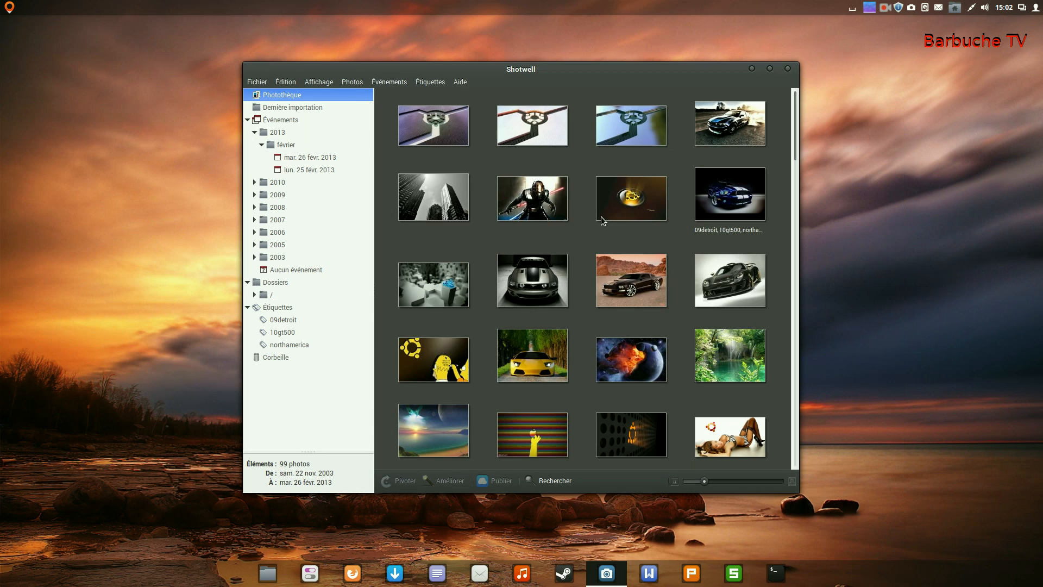
left_click(789, 70)
- Launch Google Web Designer from the Graphisme applications
left_click(9, 7)
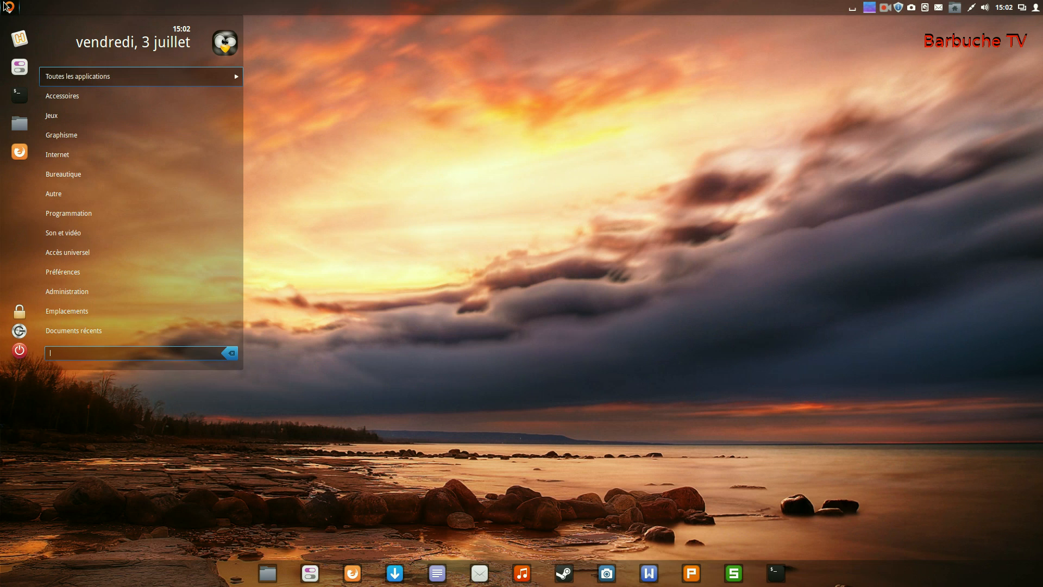
mouse_move(57, 155)
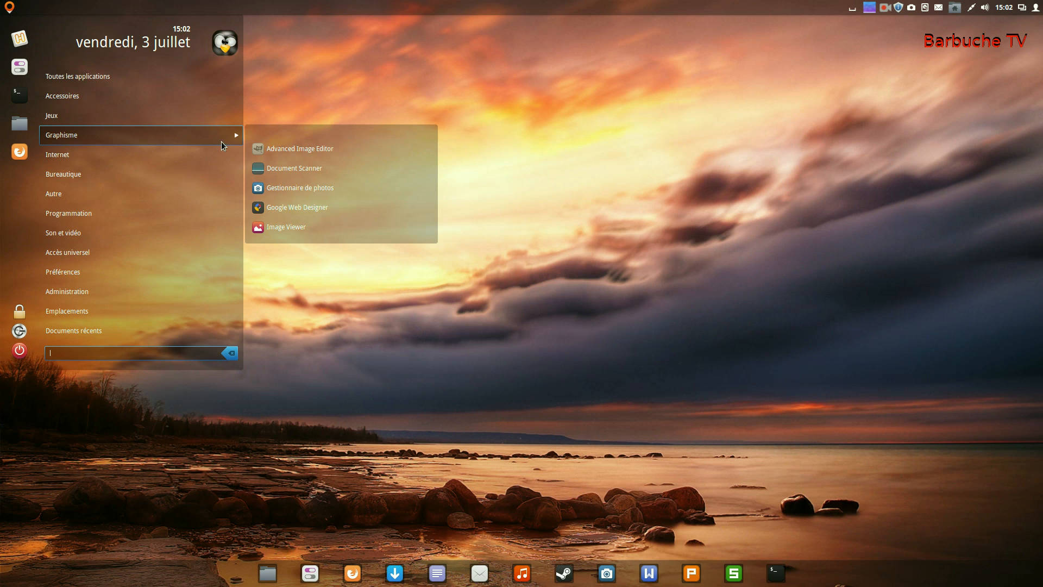
left_click(324, 205)
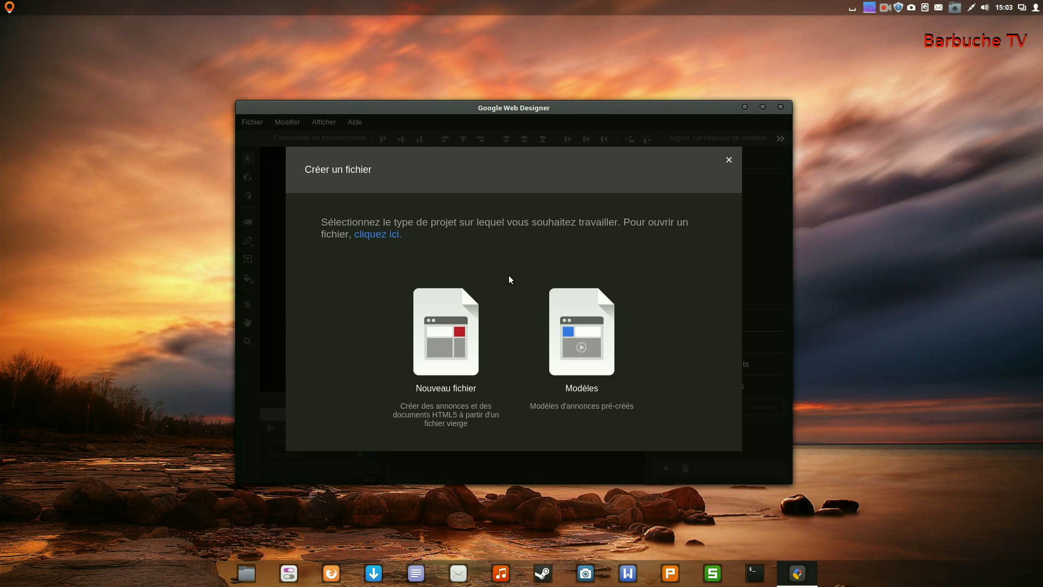
- Dismiss the Créer un fichier dialog, view the Google Web Designer workspace and close the program
left_click(727, 161)
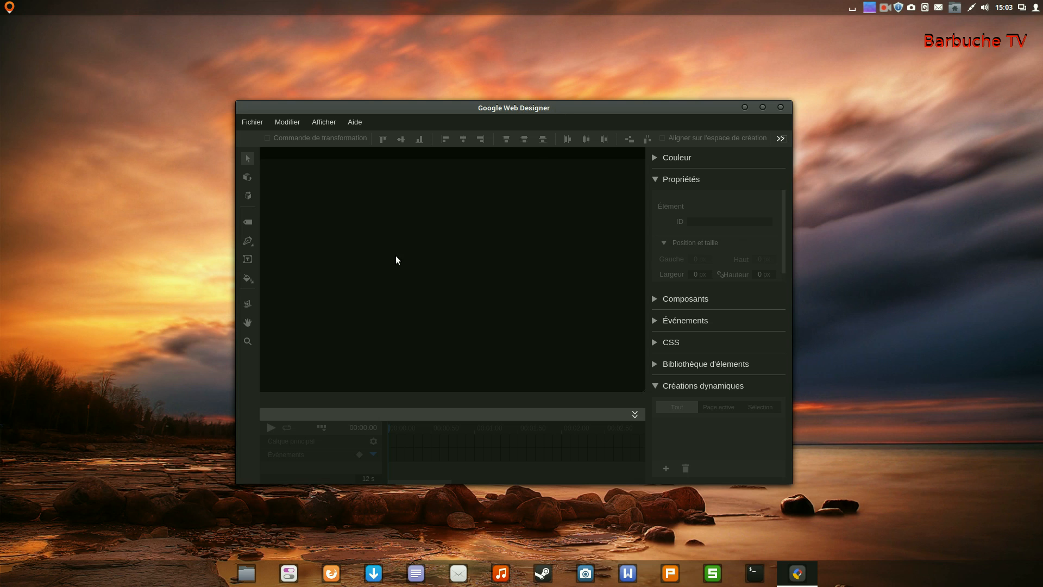
left_click(781, 107)
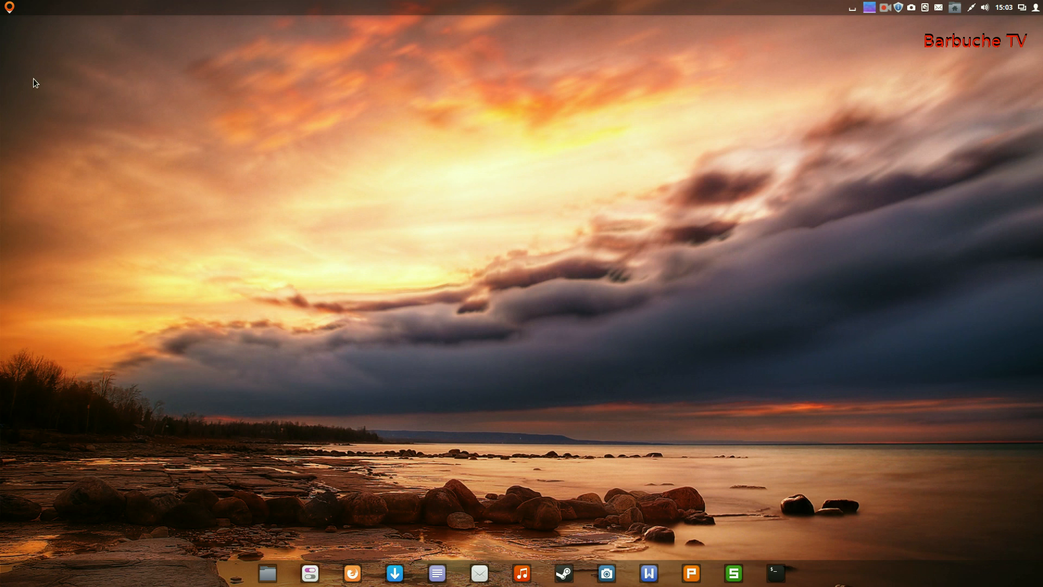
- Look through the Bureautique and Internet applications, open Navigateur Web Firefox and close it
left_click(7, 6)
mouse_move(87, 182)
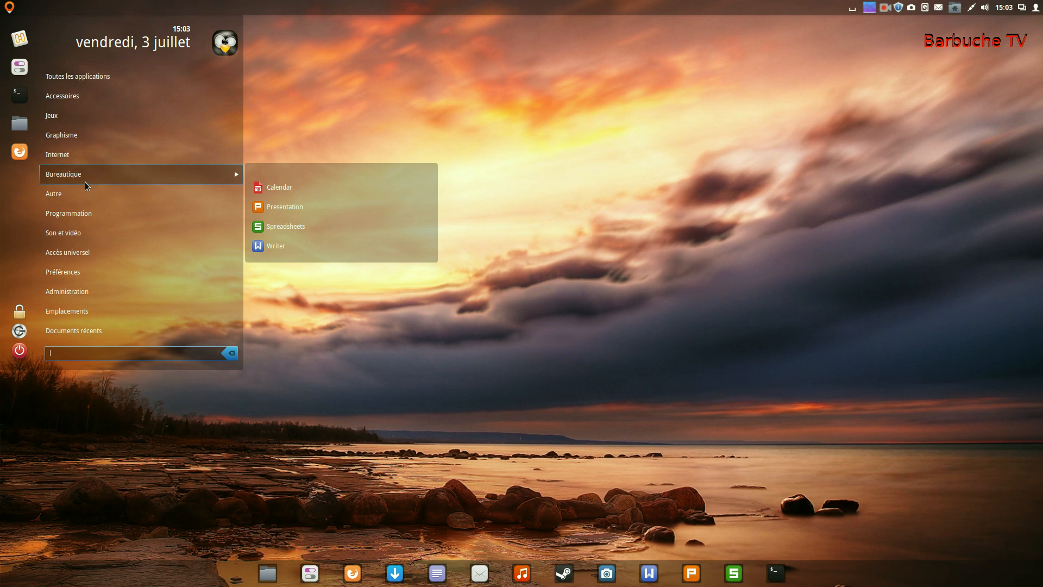
mouse_move(71, 155)
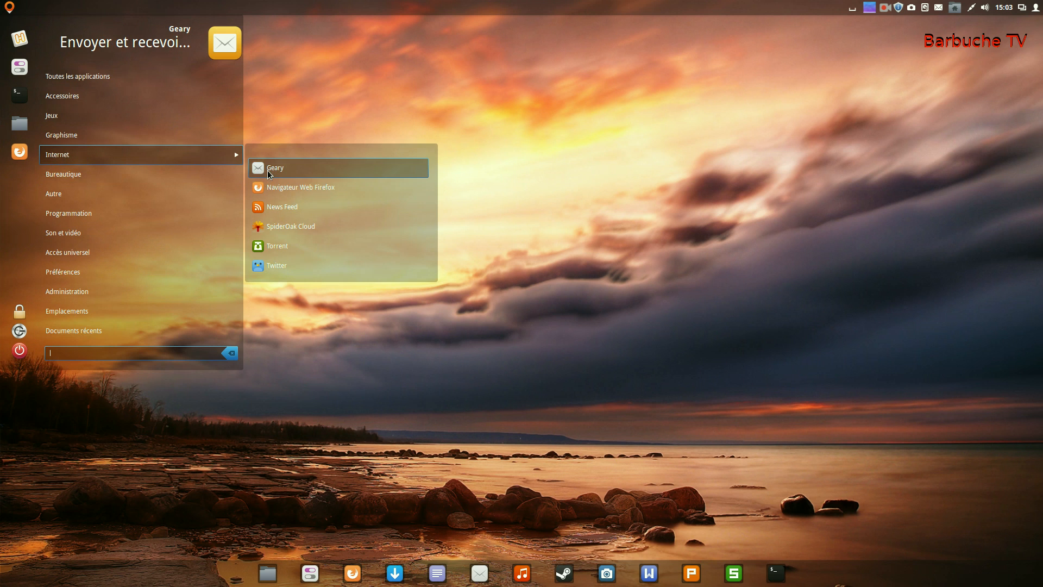
left_click(290, 190)
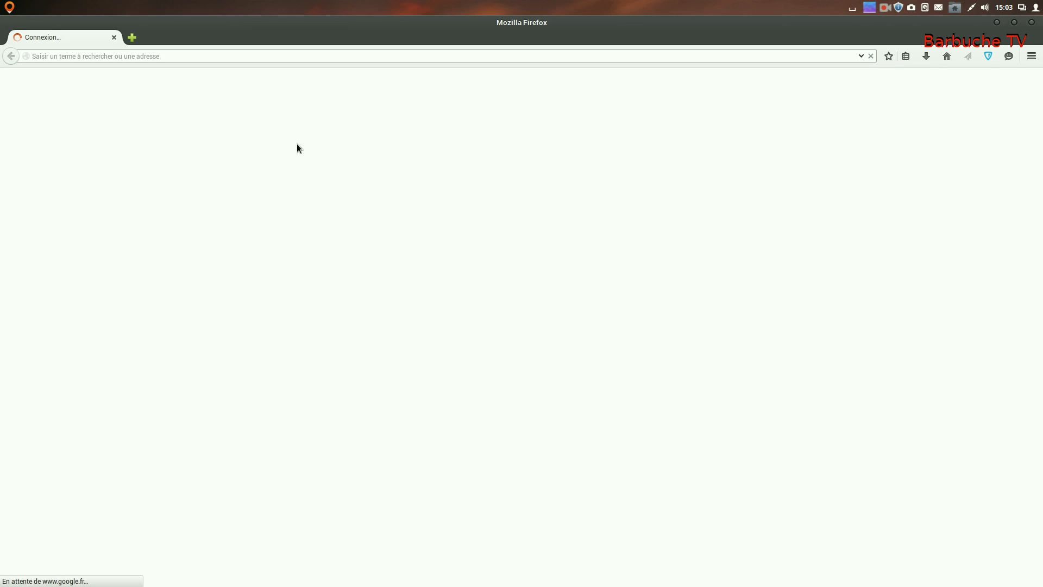
left_click(1032, 22)
- Launch Writer from the Bureautique applications, close the System Check report and decline the Alpha18 Patch1 update
left_click(14, 7)
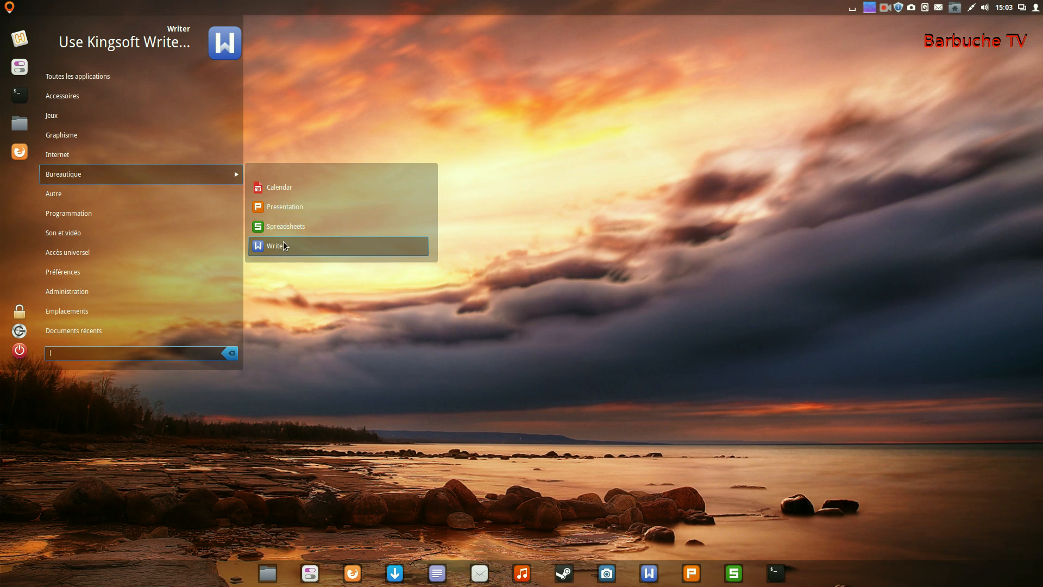
left_click(278, 248)
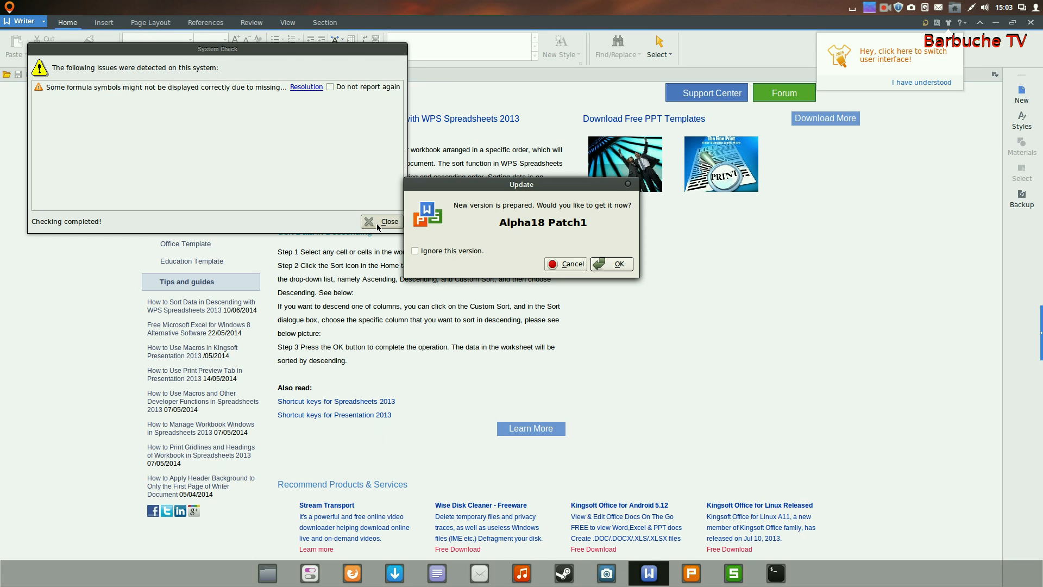
left_click(382, 221)
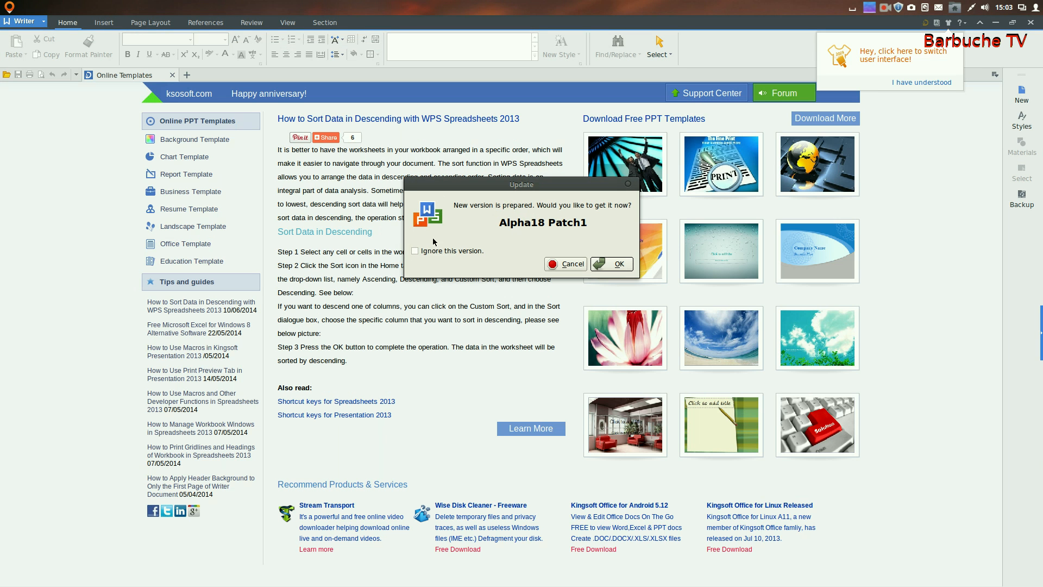
left_click(573, 265)
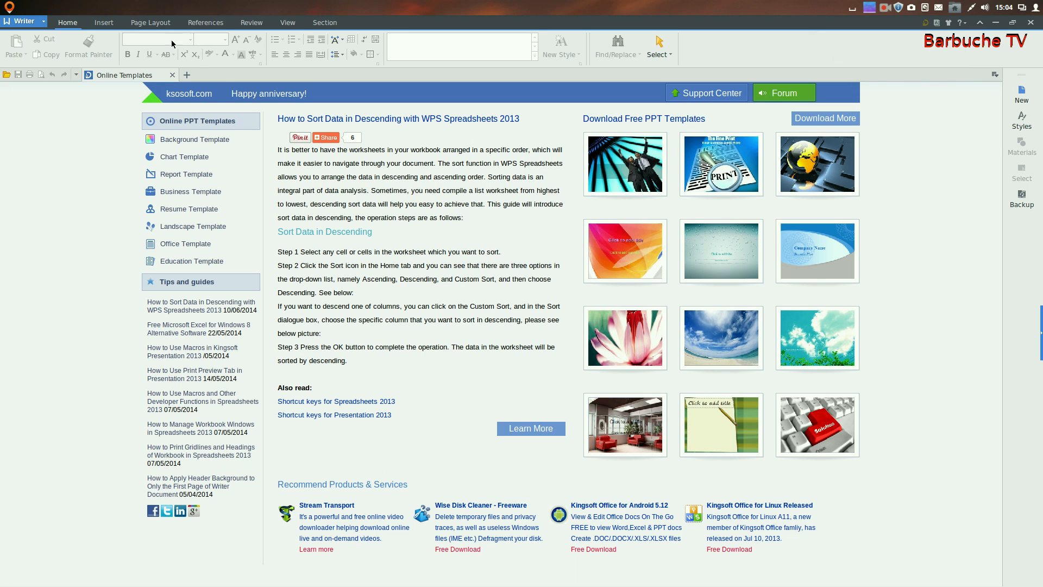
- View the About Kingsoft Writer version and licence information and close it
left_click(43, 25)
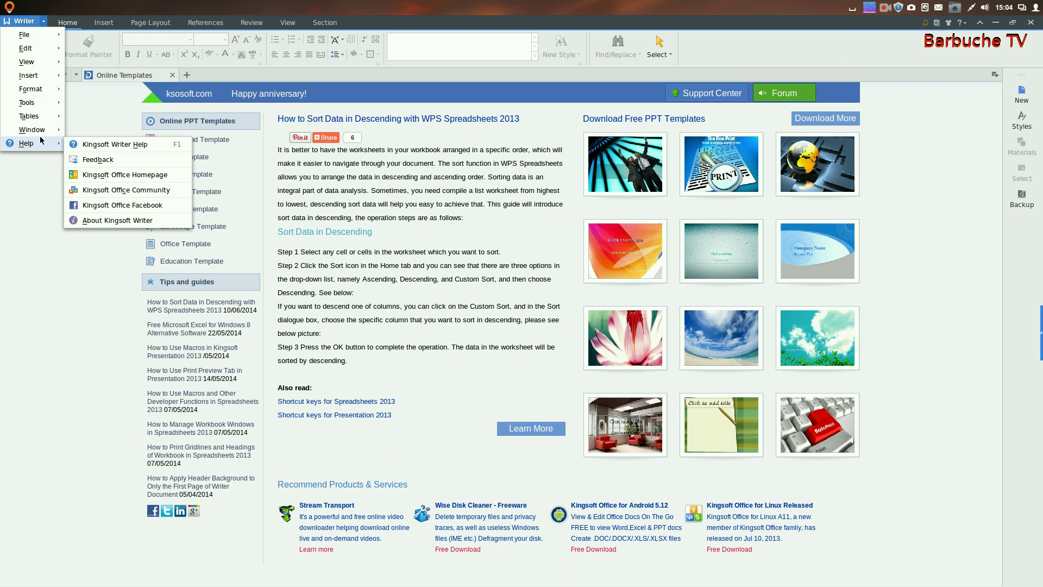
left_click(127, 223)
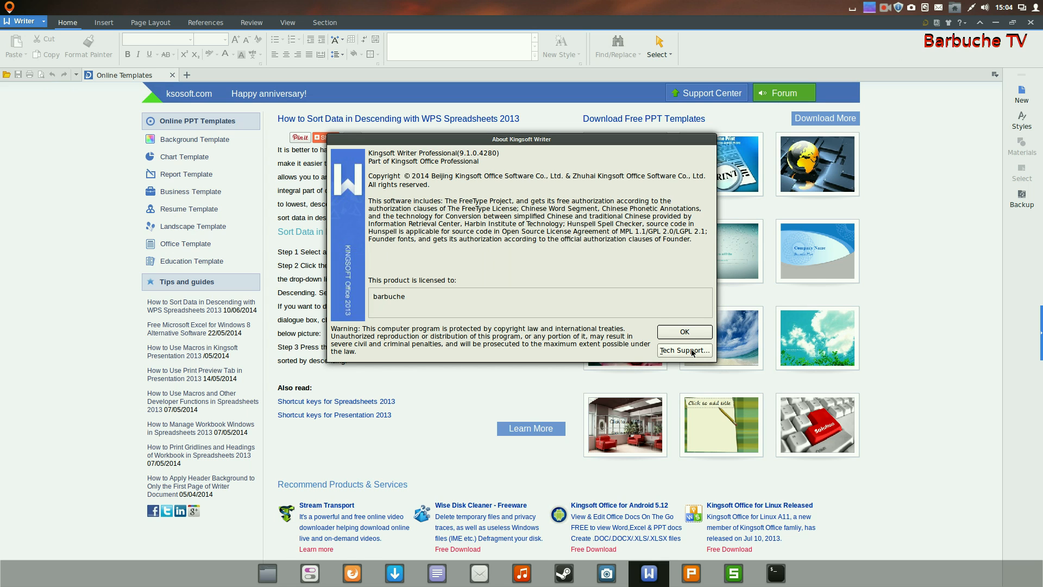
left_click(684, 332)
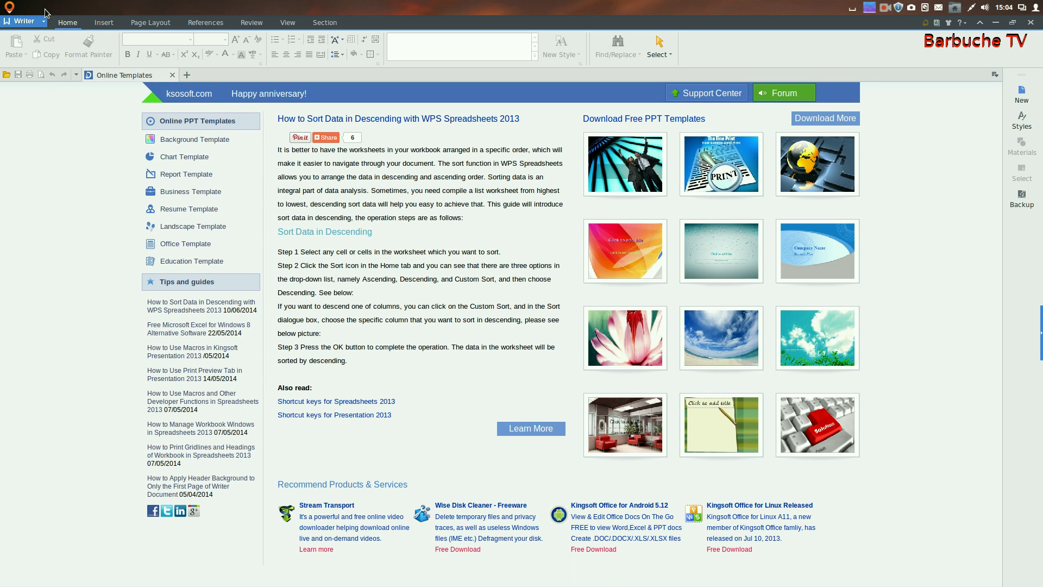
- Examine Writer's Insert, Page Layout, References, Review, View and Home commands, and close the program
left_click(95, 25)
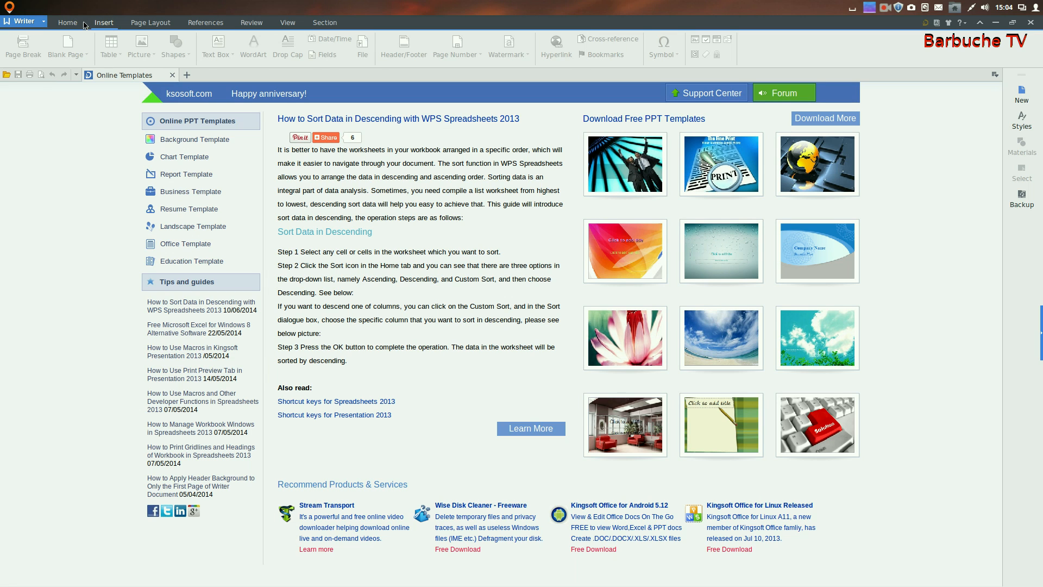
left_click(83, 24)
left_click(105, 24)
left_click(151, 22)
left_click(204, 23)
left_click(252, 23)
left_click(283, 22)
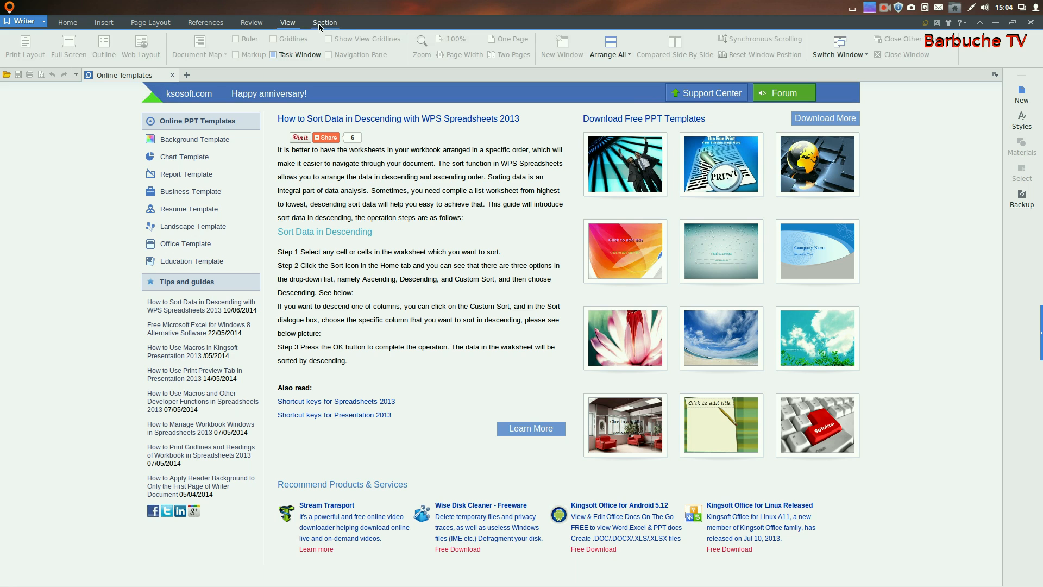
left_click(66, 27)
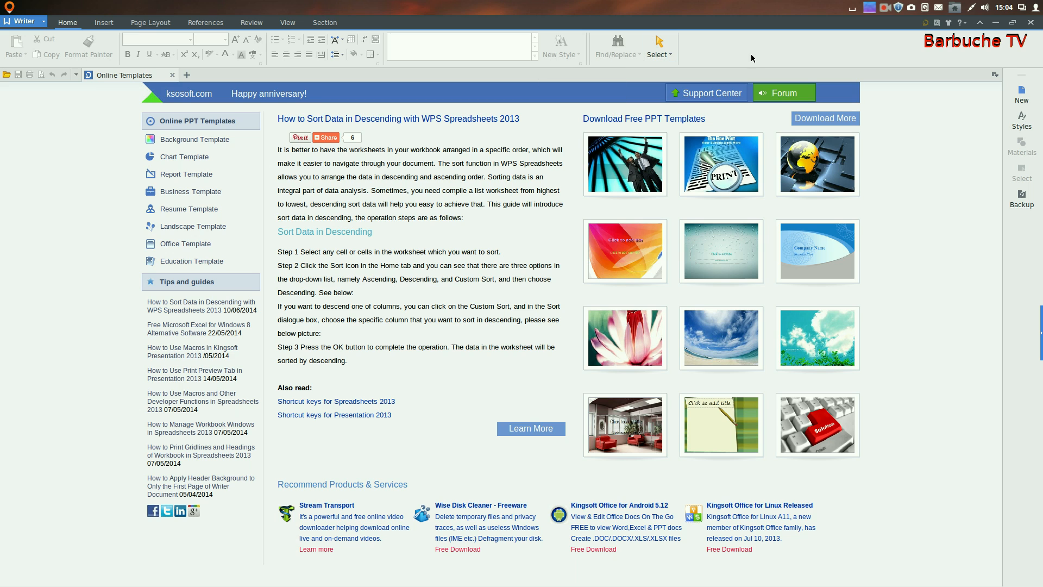
left_click(1032, 23)
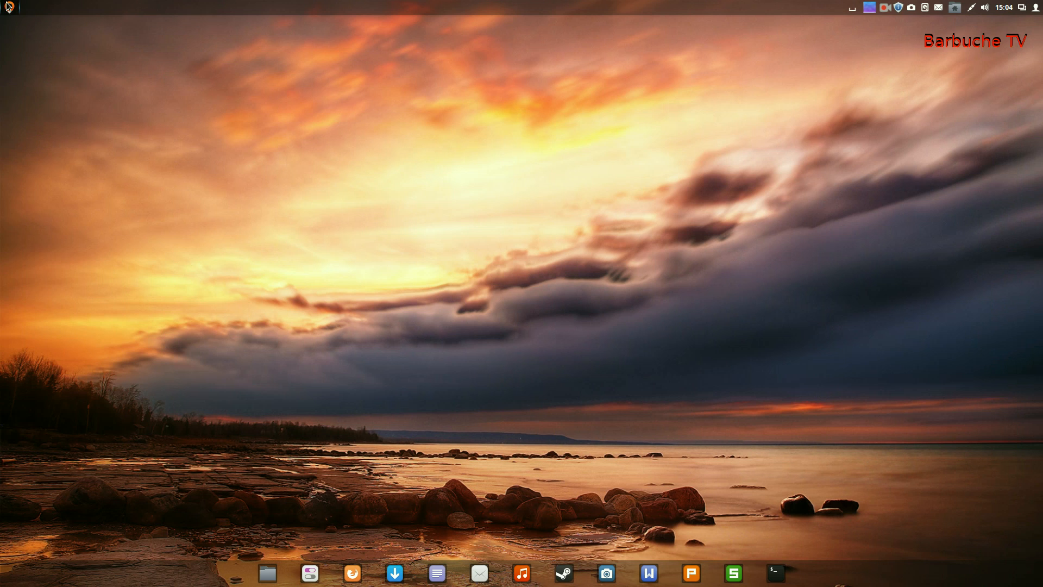
- Look through the Bureautique and Autre applications, open Météo, view the Bordeaux forecast and close it
left_click(9, 6)
mouse_move(79, 177)
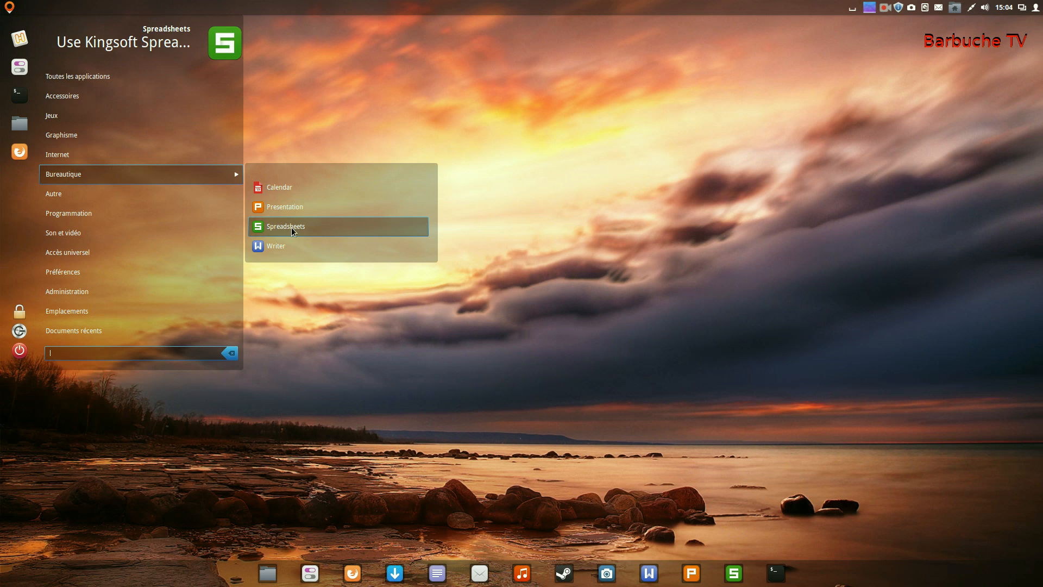
mouse_move(241, 221)
mouse_move(142, 175)
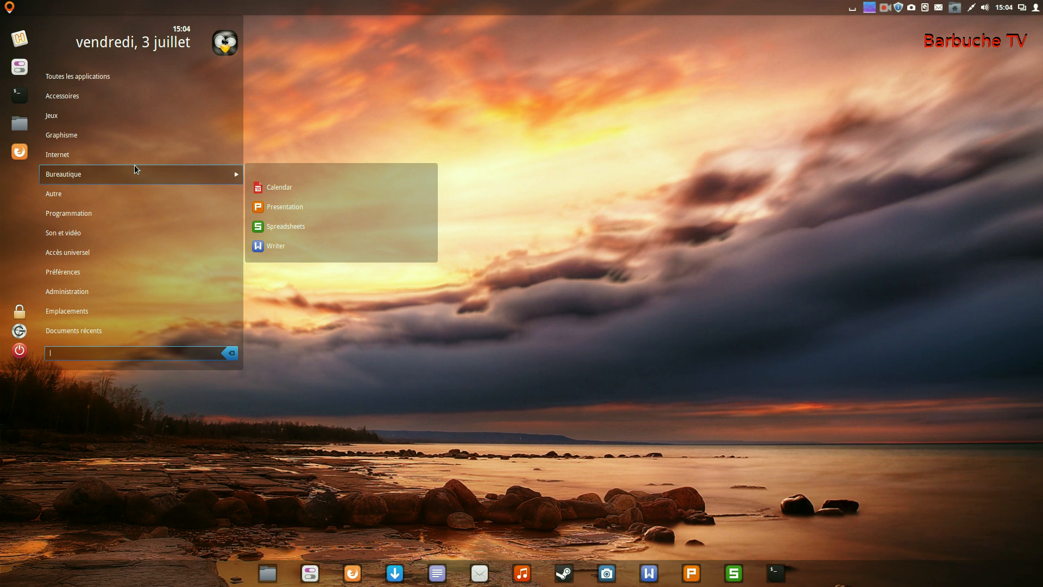
mouse_move(186, 194)
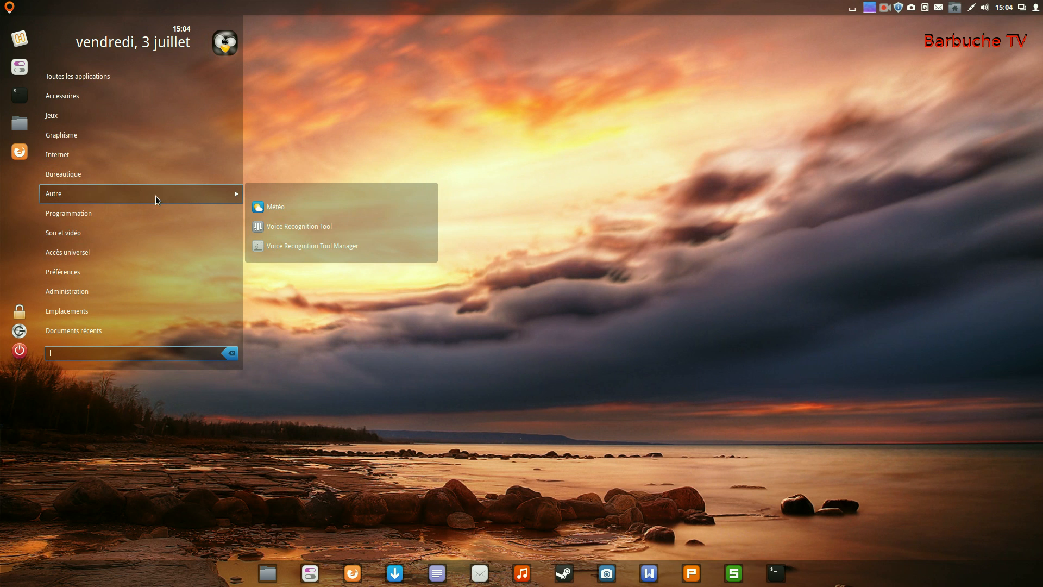
key("Return")
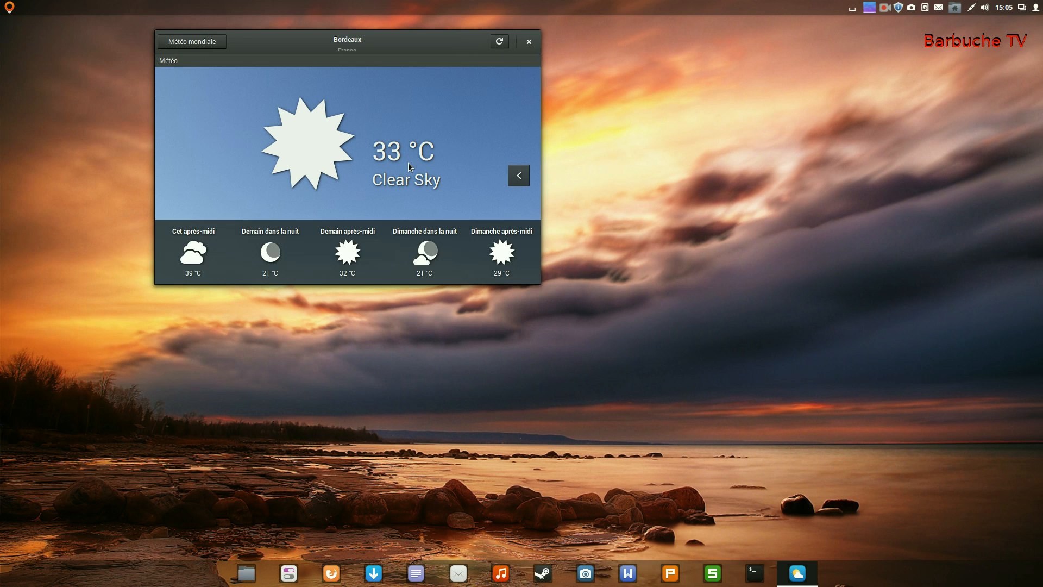
left_click_drag(450, 43, 576, 105)
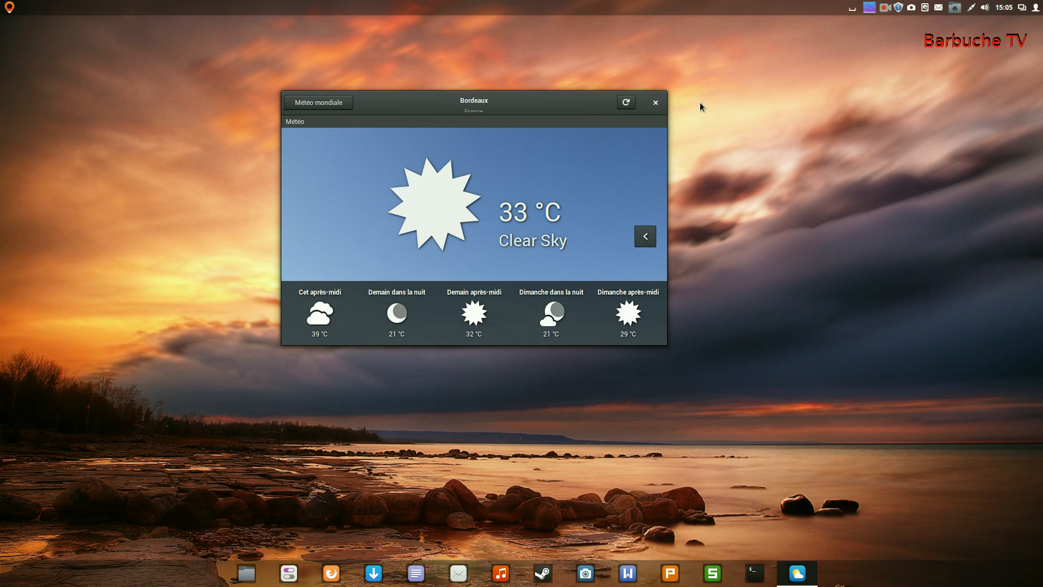
left_click(655, 102)
- Look through the applications in the Autre, Programmation, Graphisme and Jeux categories
left_click(9, 7)
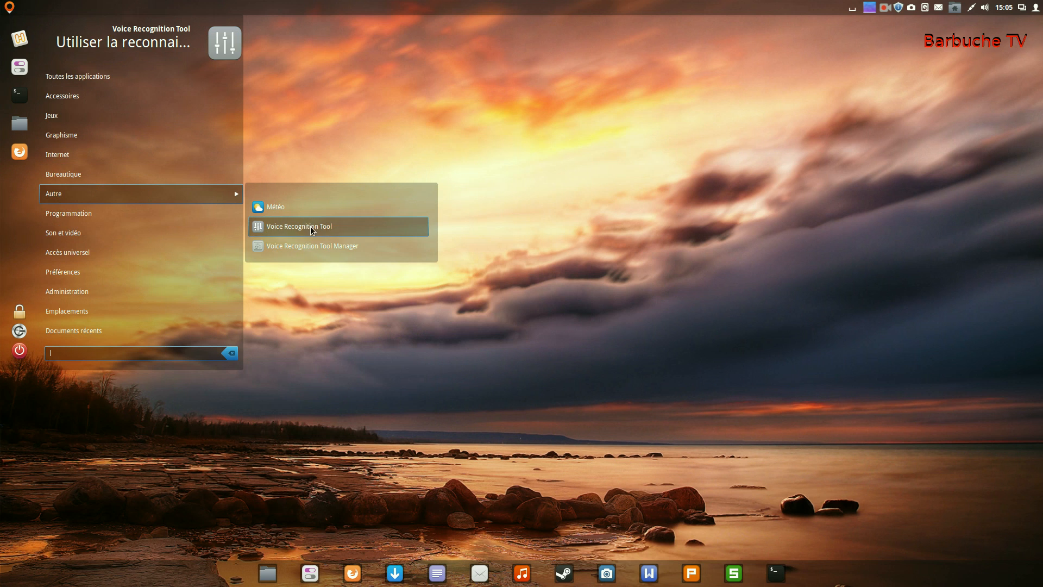
mouse_move(125, 210)
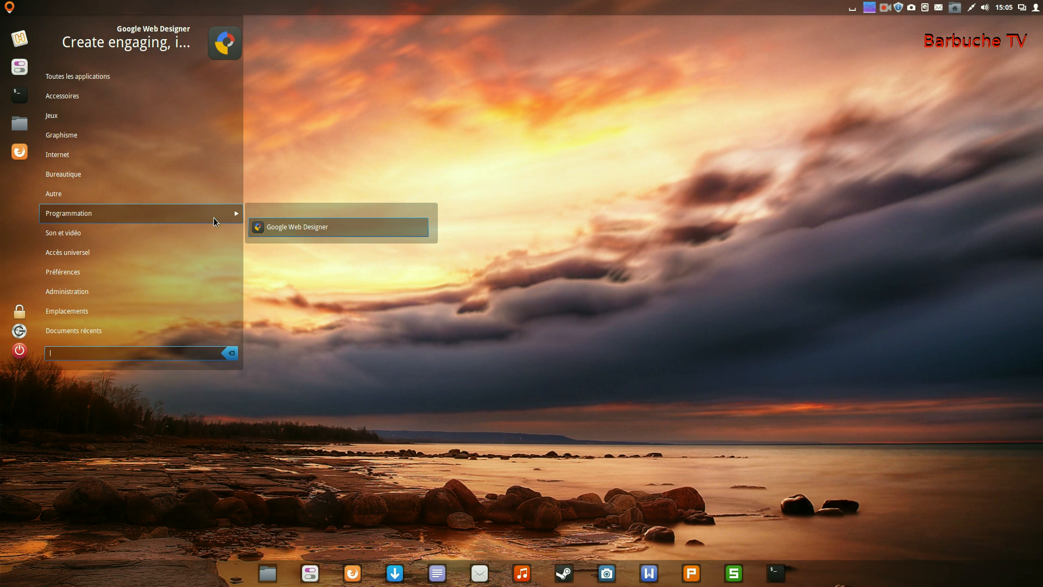
mouse_move(86, 142)
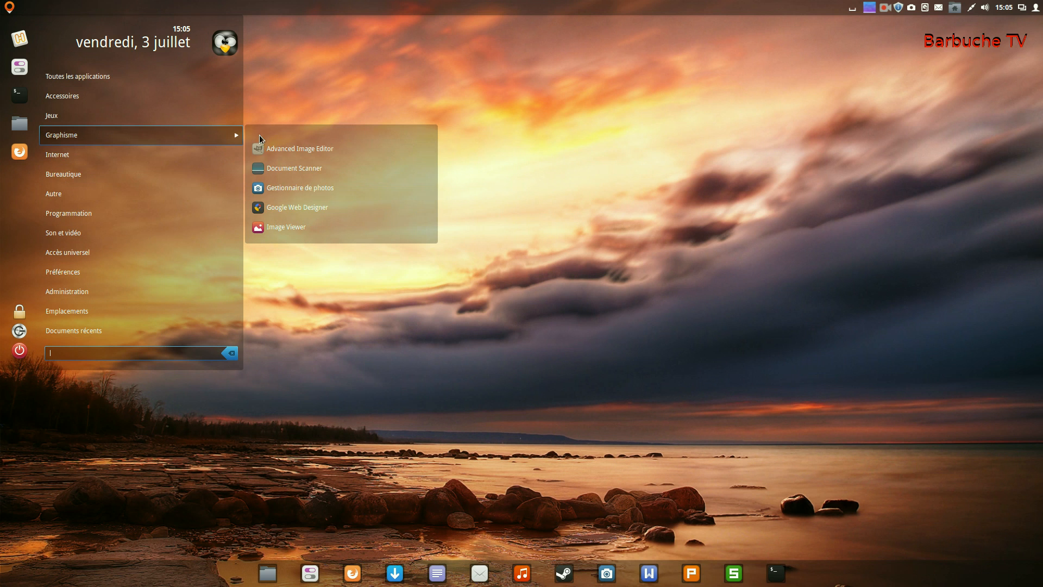
mouse_move(165, 214)
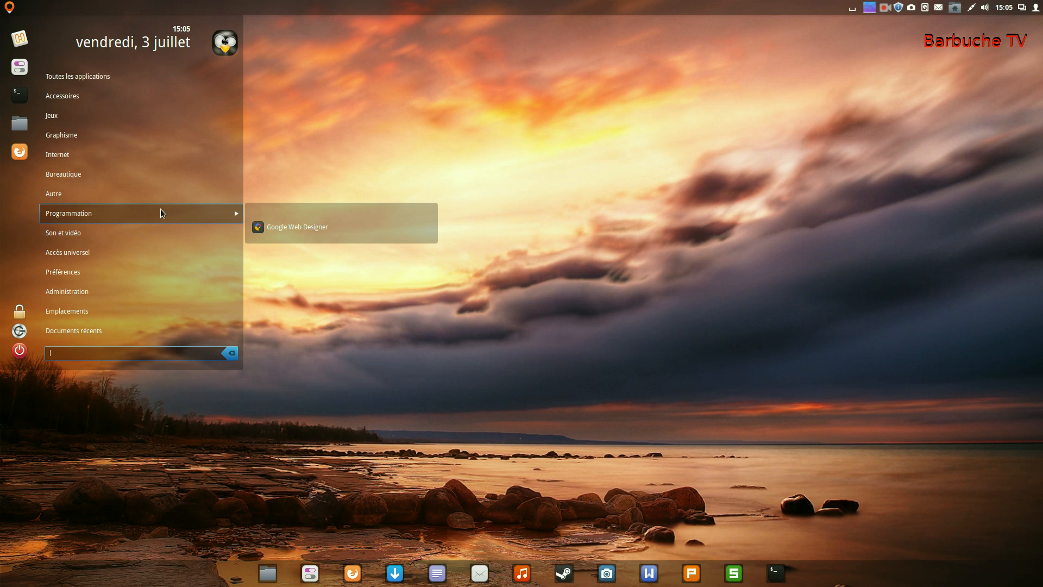
mouse_move(45, 108)
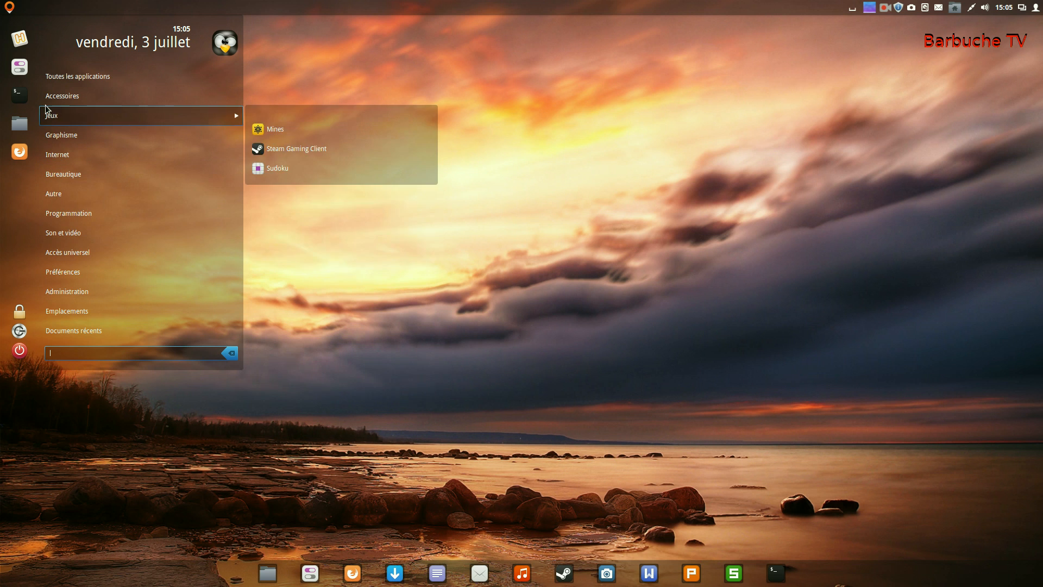
- Open Disc Burner from the Son et vidéo applications, view its project types and close it
mouse_move(81, 235)
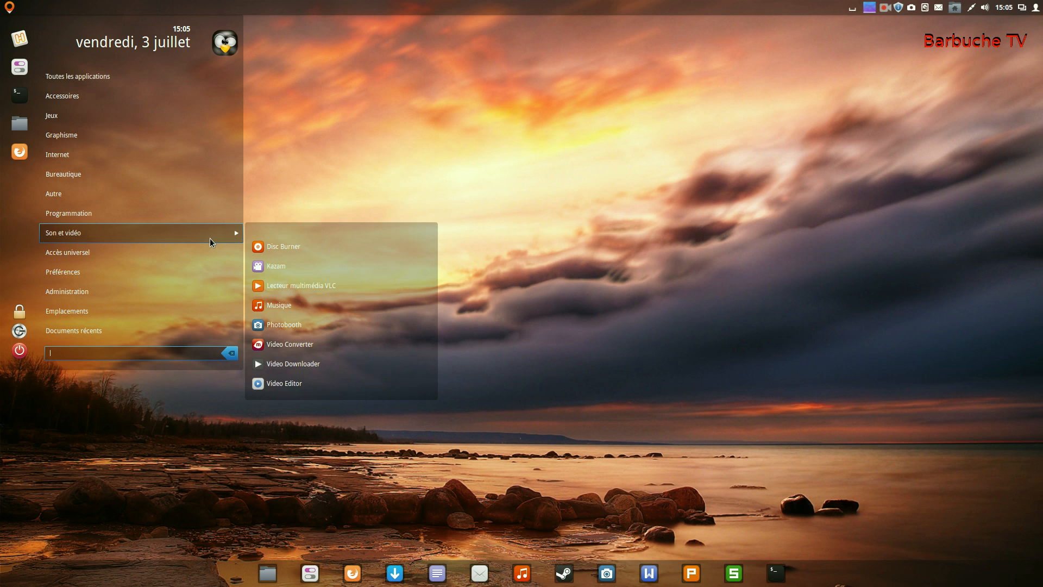
left_click(300, 249)
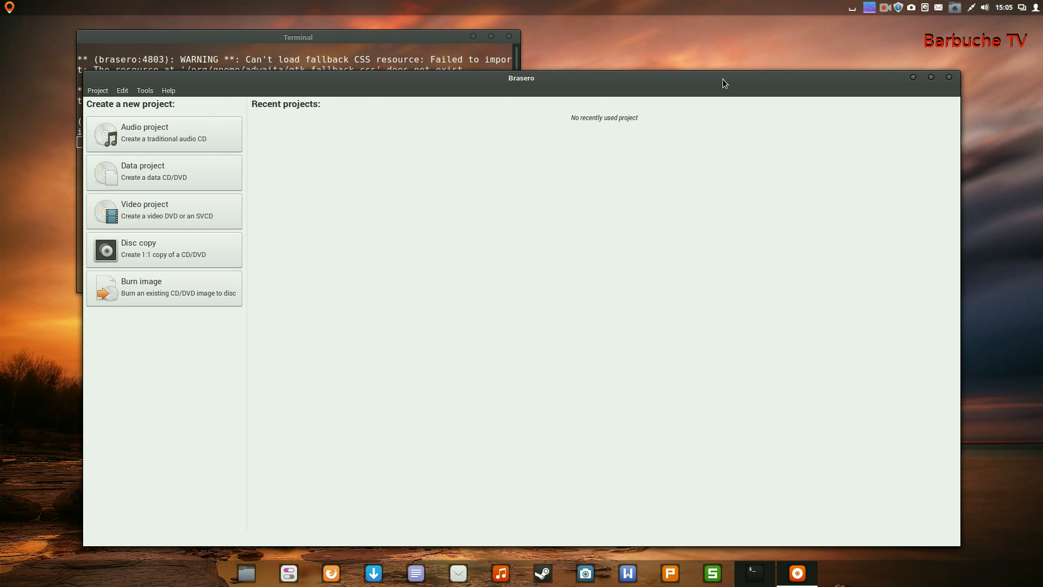
left_click(948, 78)
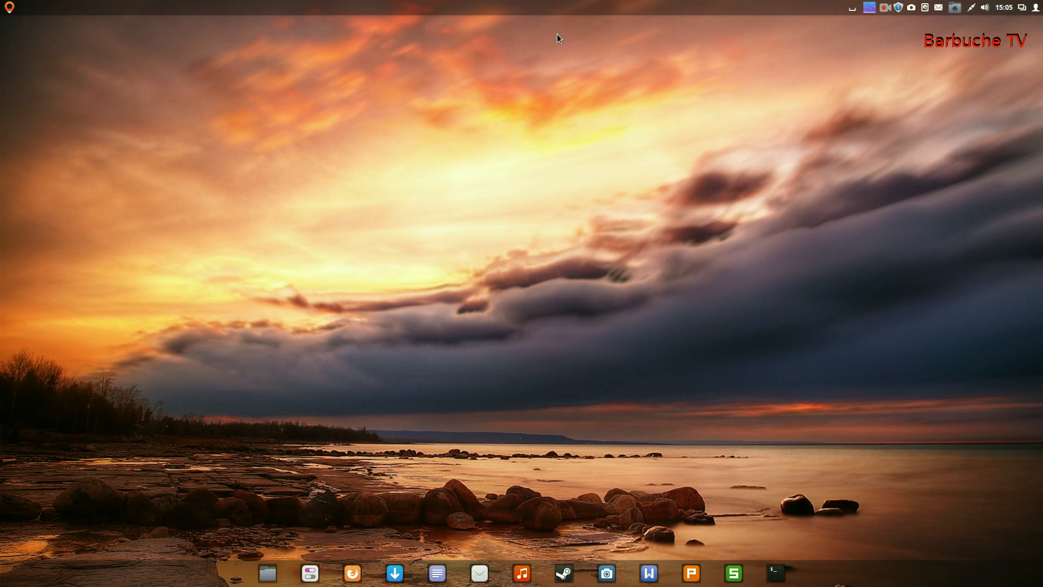
- Launch Photobooth from the Son et vidéo applications and move its window nearer the middle of the desktop
left_click(7, 6)
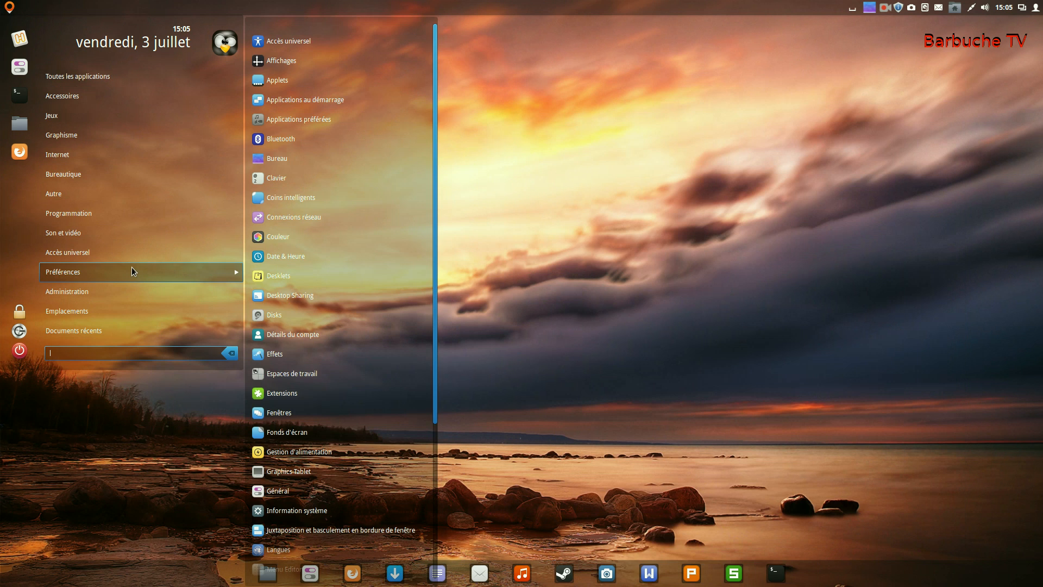
mouse_move(126, 255)
mouse_move(145, 234)
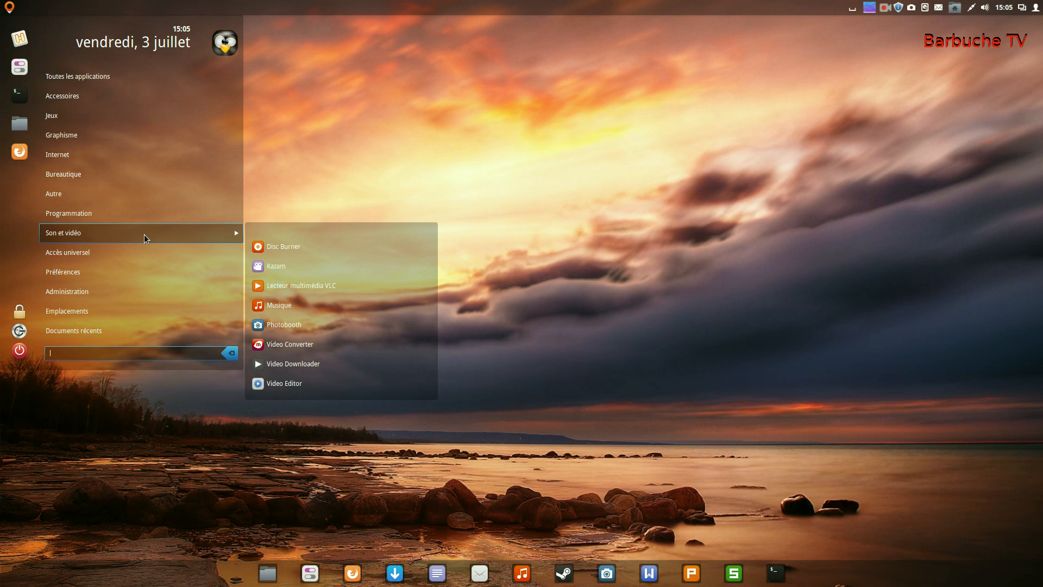
left_click(281, 325)
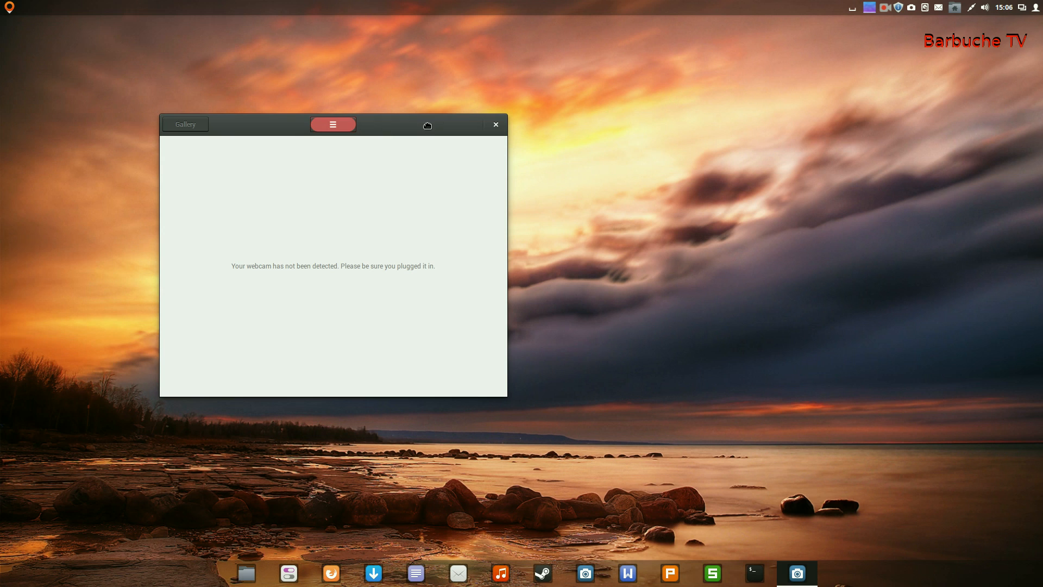
left_click_drag(428, 126, 529, 124)
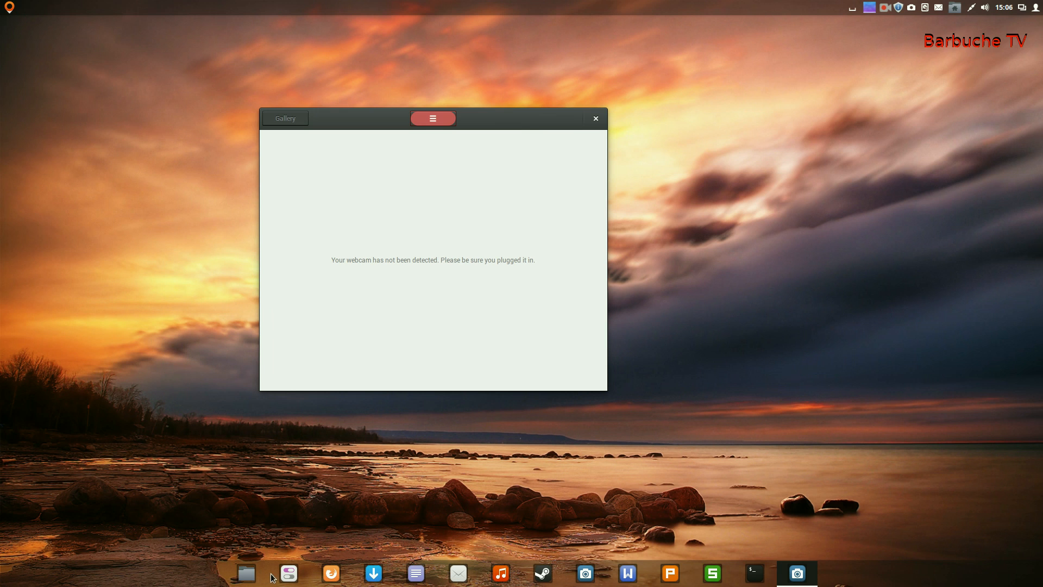
- Open the Shotwell photo manager from the dock, view the photo library and close it
left_click(585, 560)
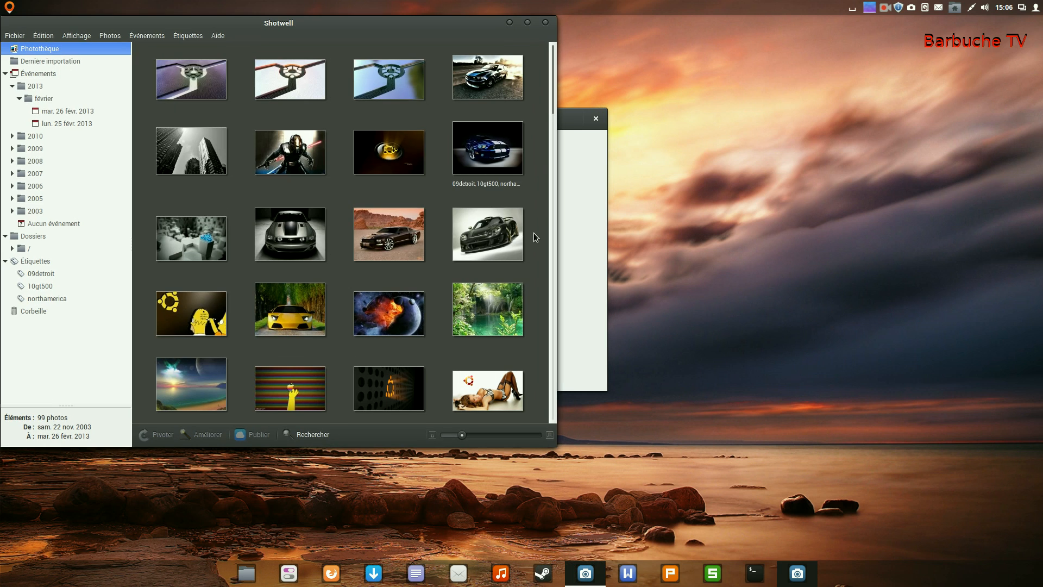
left_click(545, 23)
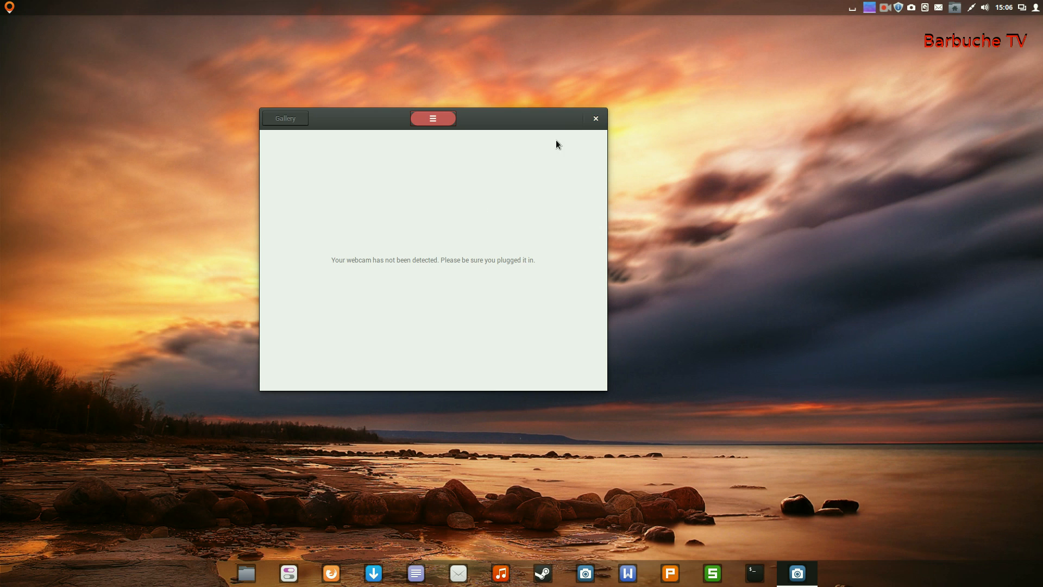
- Close the Photobooth window and launch Musique from the Son et vidéo applications
left_click(595, 119)
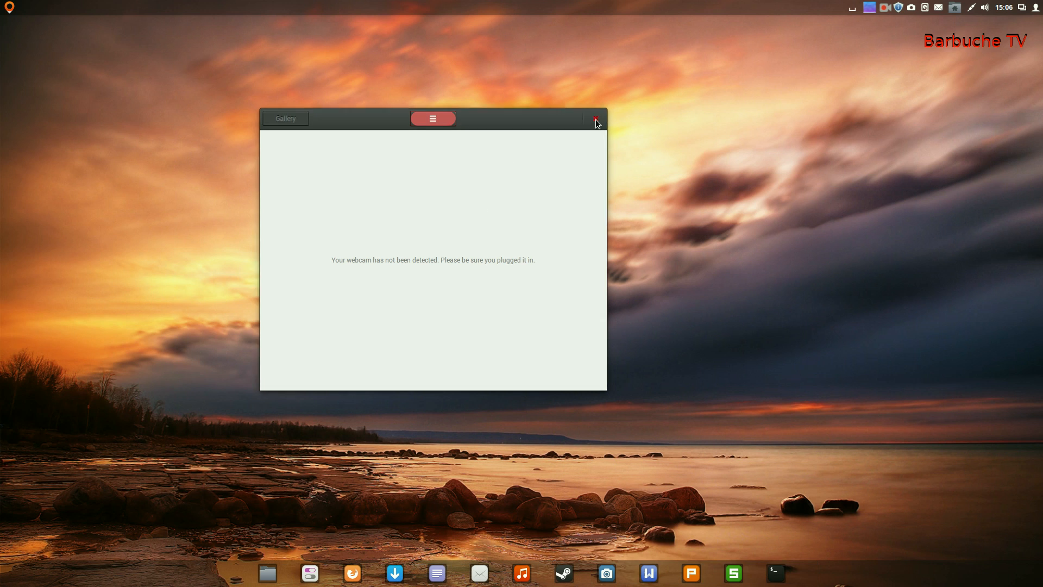
left_click(8, 8)
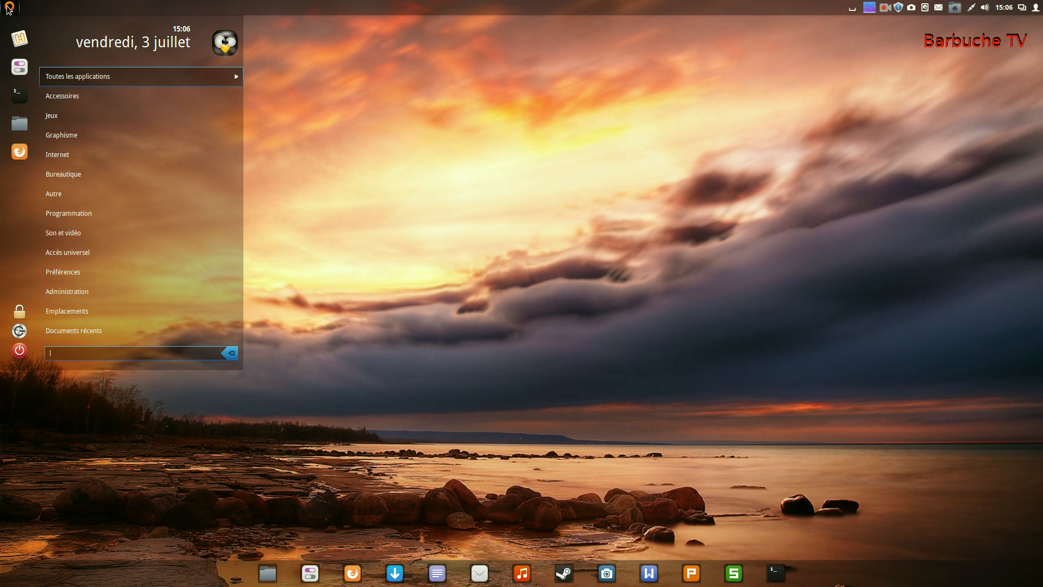
mouse_move(95, 233)
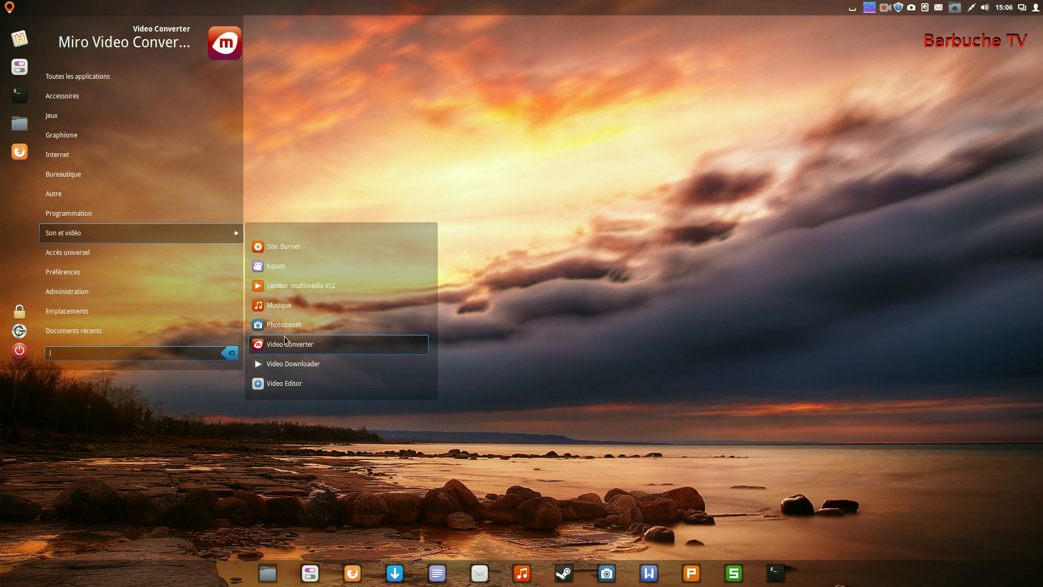
left_click(279, 306)
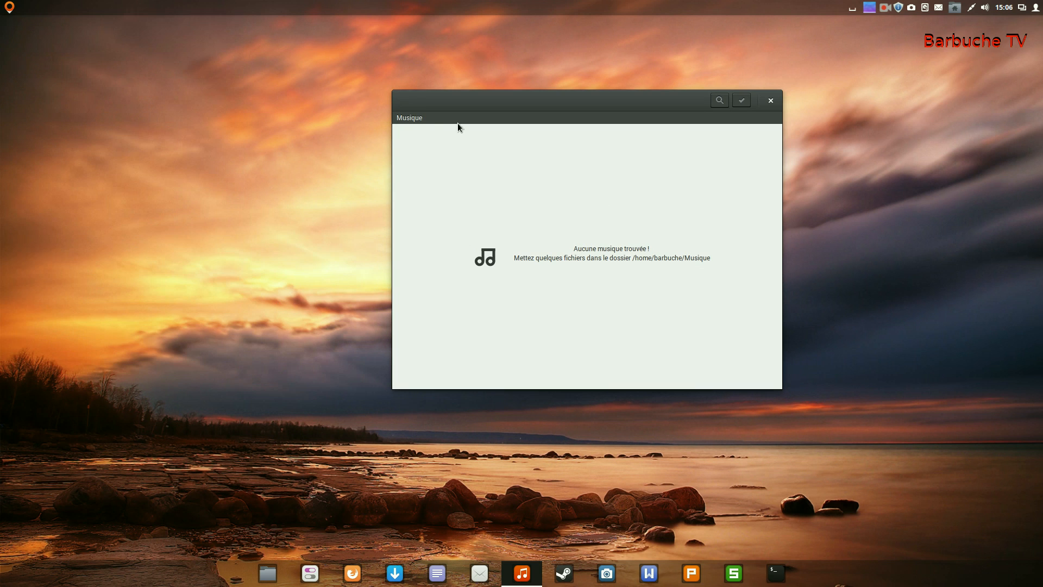
- View the À propos de Musique information, close it and look over the Musique application's commands
left_click(412, 117)
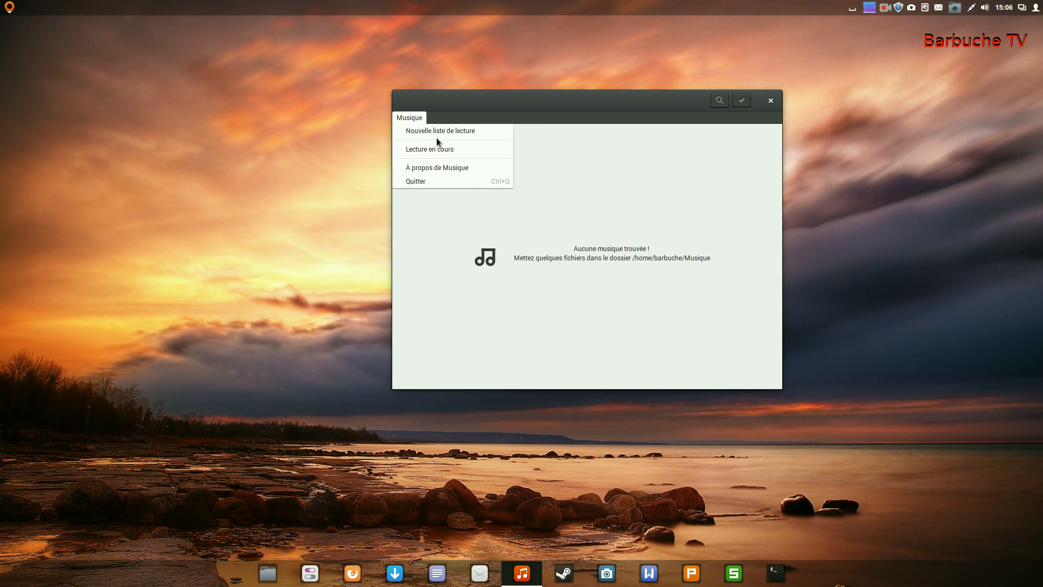
left_click(452, 167)
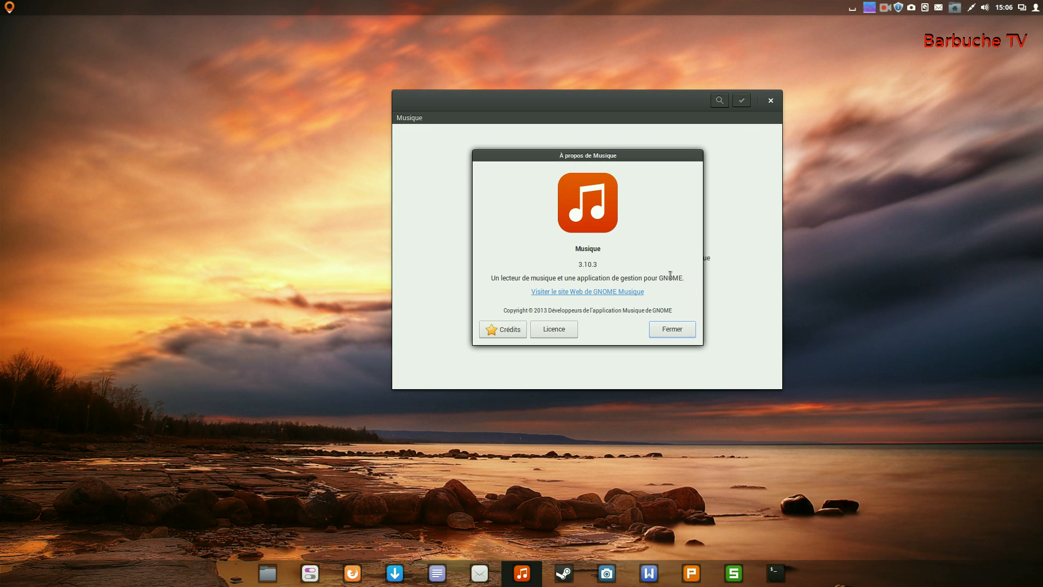
left_click(669, 330)
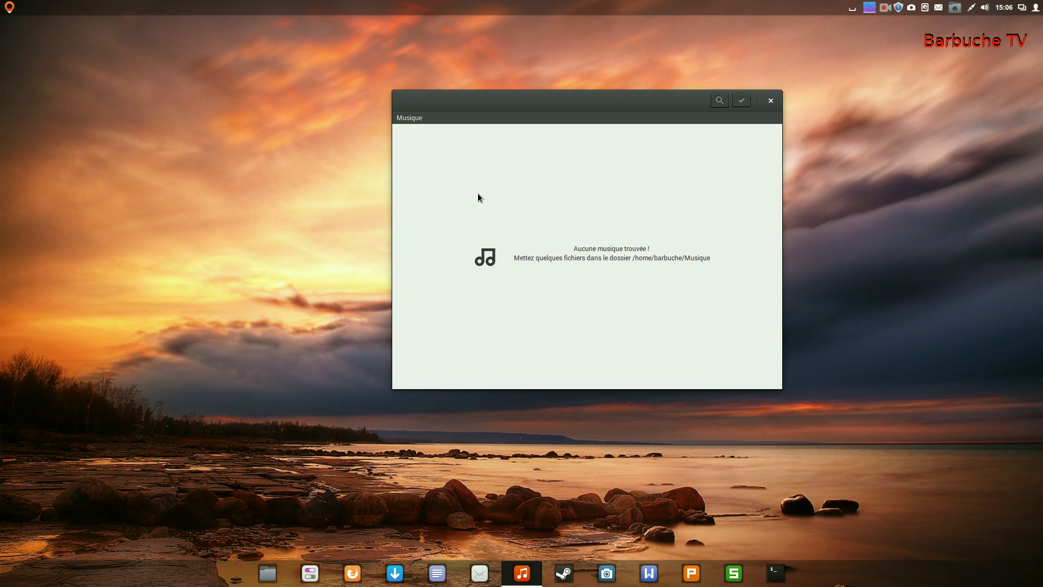
left_click(399, 119)
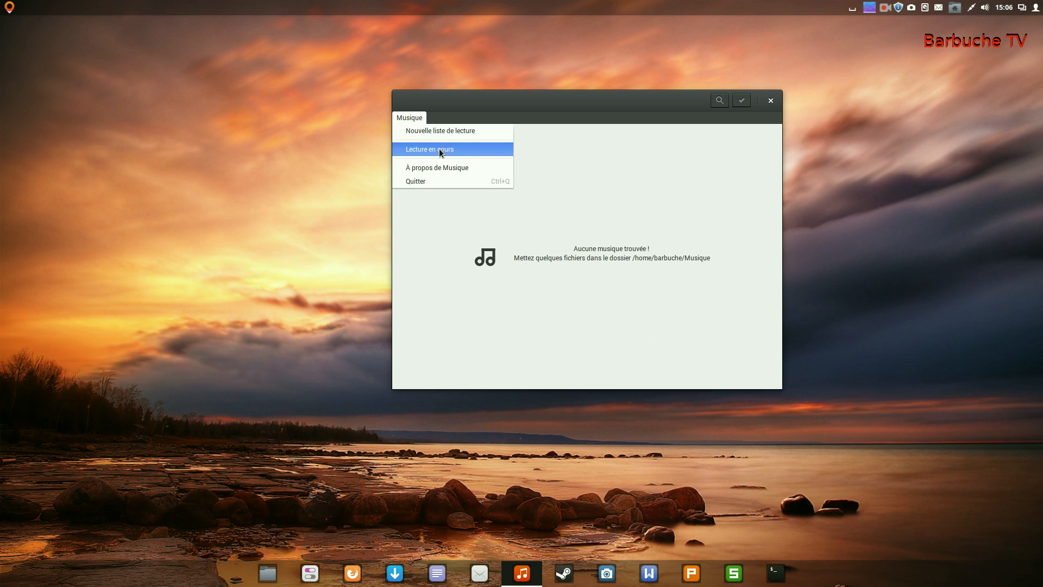
- Open the personal folder in the file manager and arrange its window below the Musique window, with the file manager in front
left_click(257, 573)
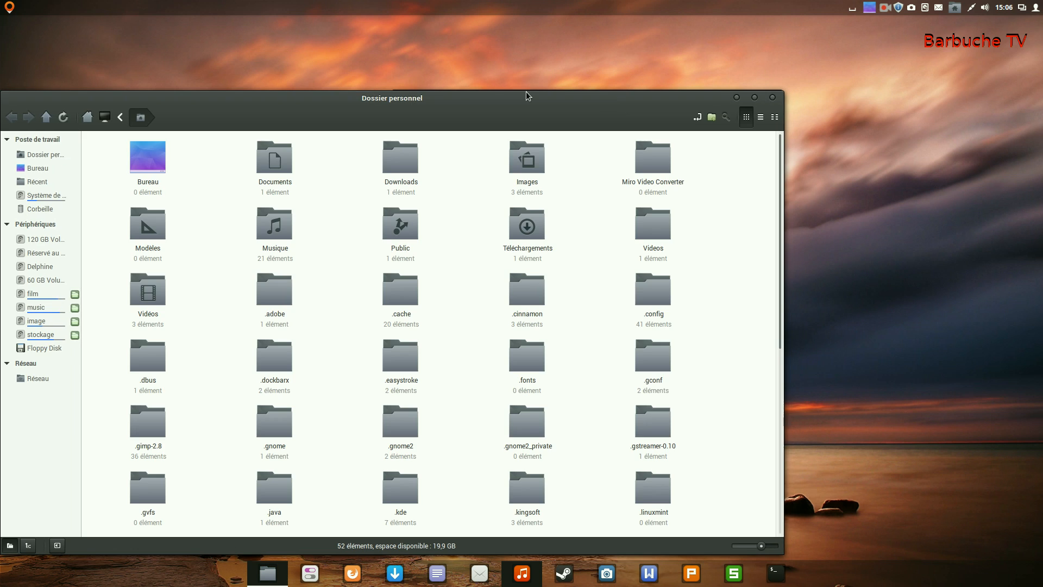
left_click_drag(369, 103, 475, 57)
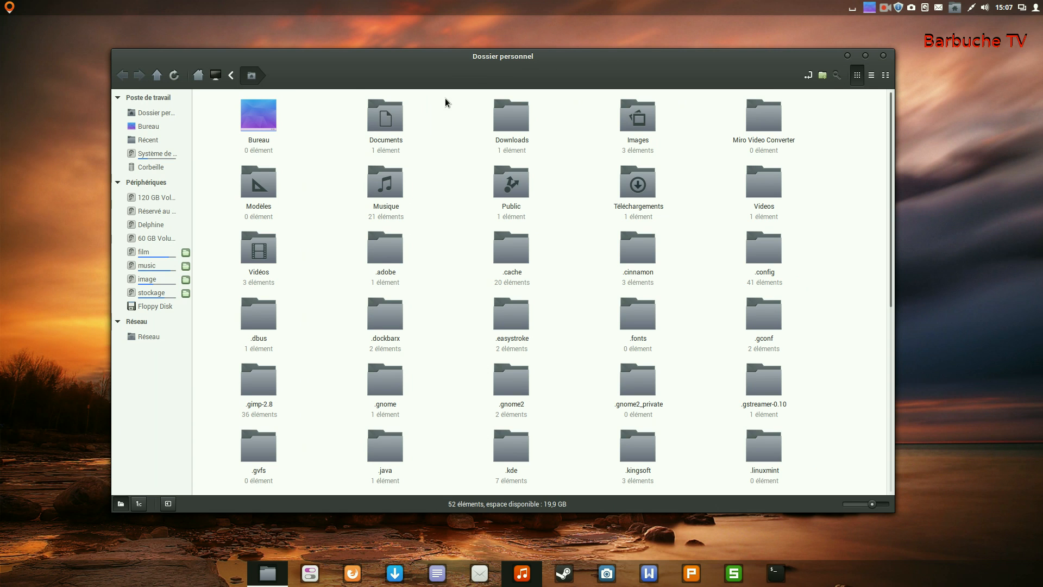
left_click_drag(552, 67, 590, 128)
left_click(582, 96)
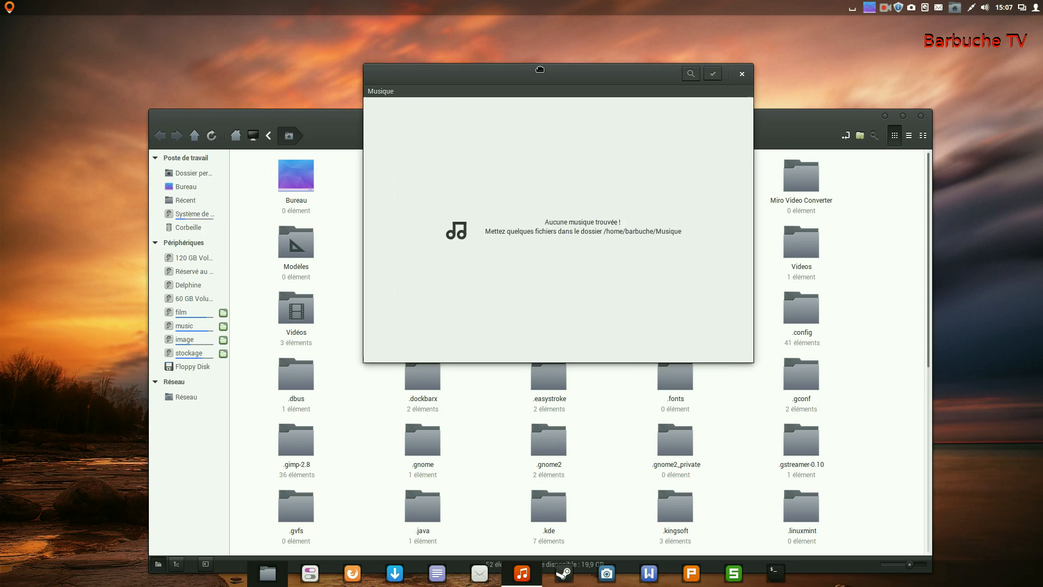
left_click(761, 131)
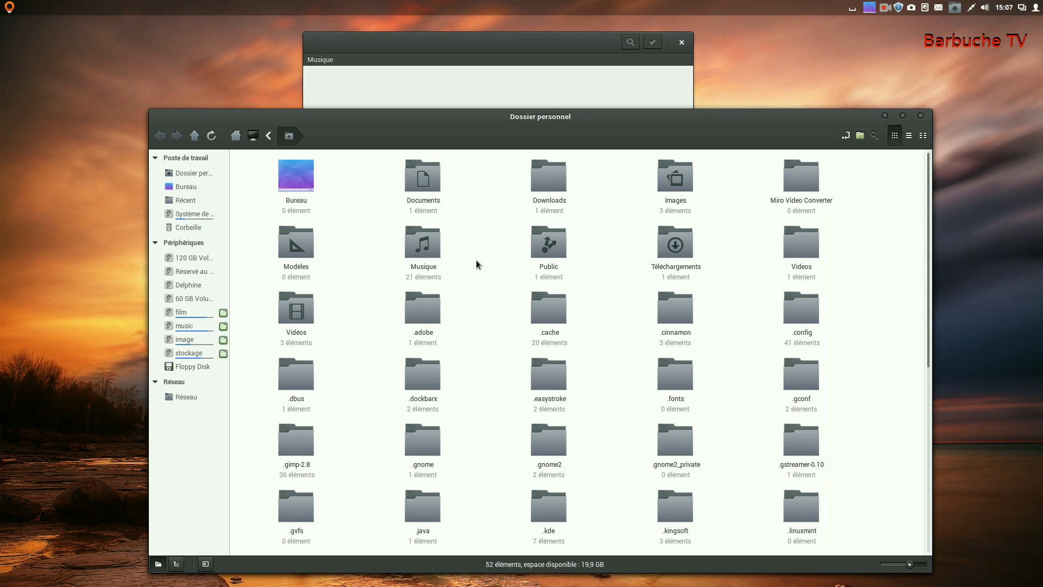
- Open the Musique folder inside the personal folder, view its audio files and close the file manager
left_click(420, 240)
double_click(420, 240)
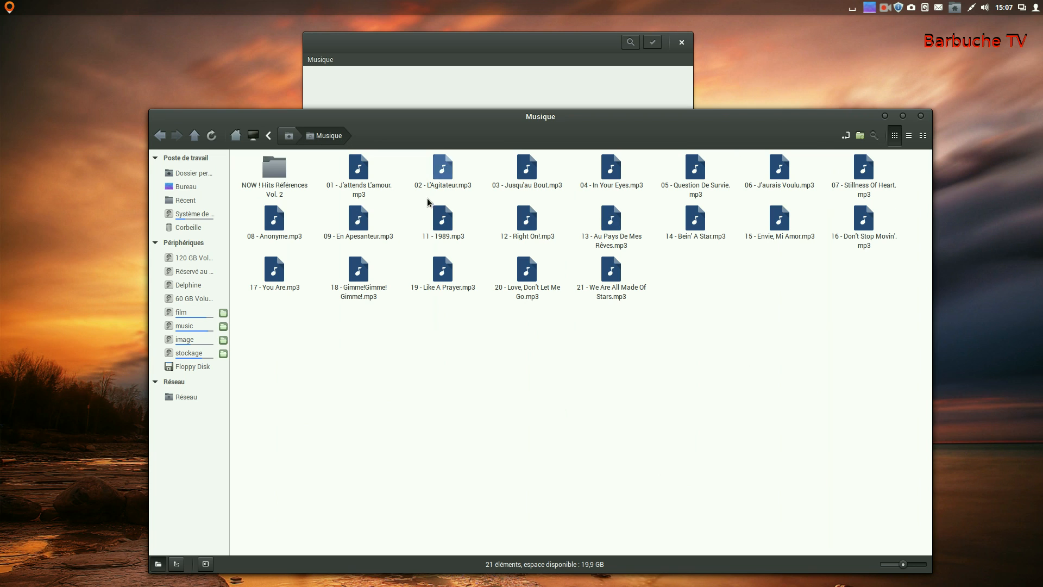
left_click(921, 117)
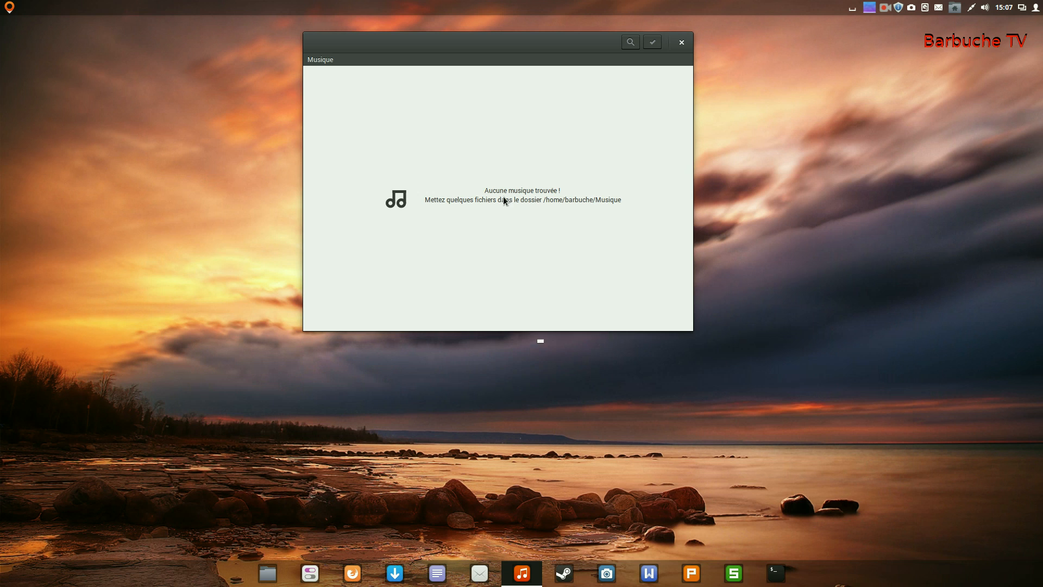
- Try the Nouvelle liste de lecture command in Musique and close the music player
left_click(305, 61)
left_click(343, 76)
left_click(317, 60)
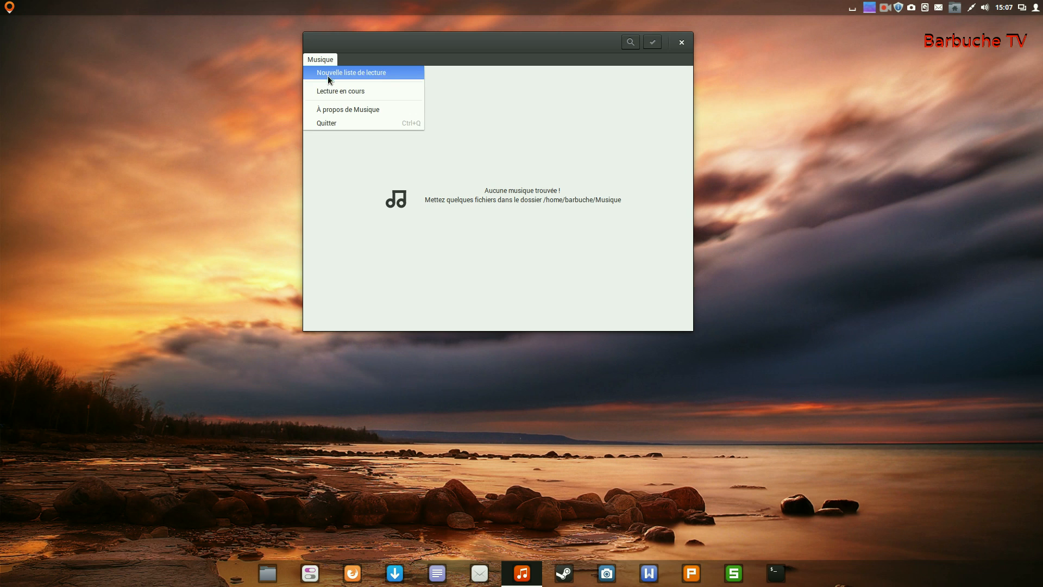
left_click(672, 91)
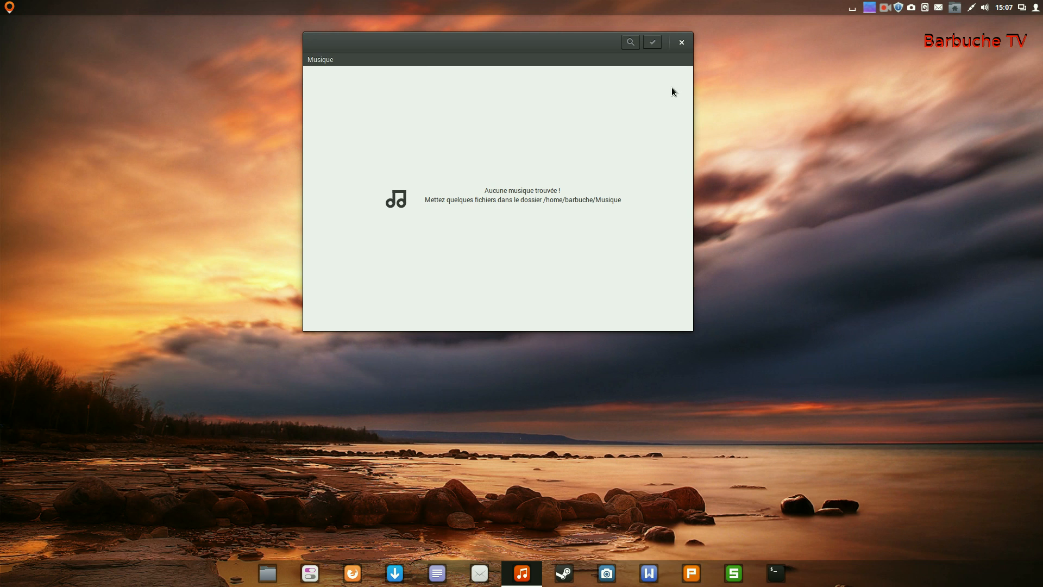
left_click(682, 42)
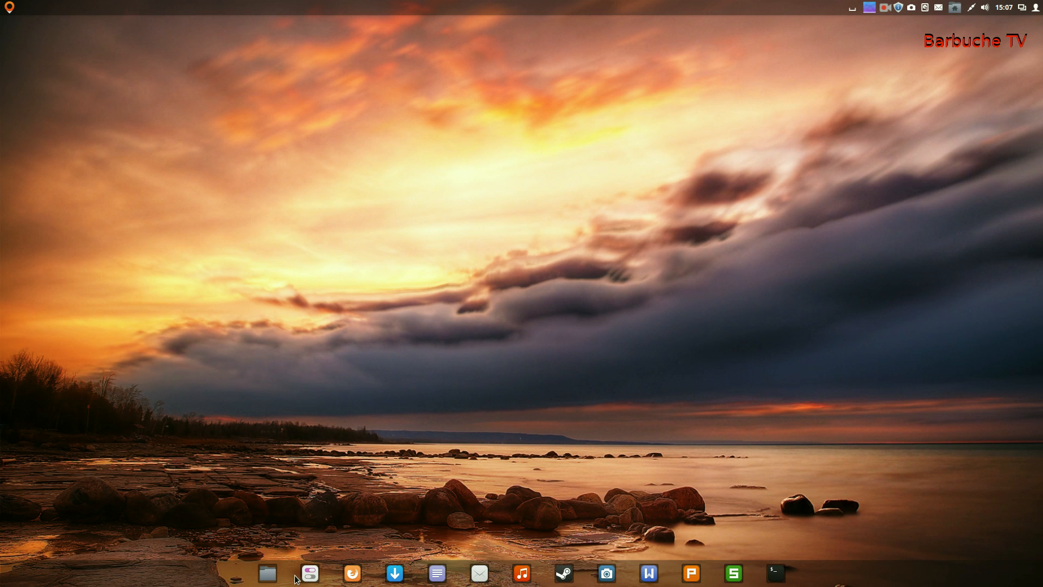
- Look through the applications in the Préférences and Administration categories
left_click(8, 6)
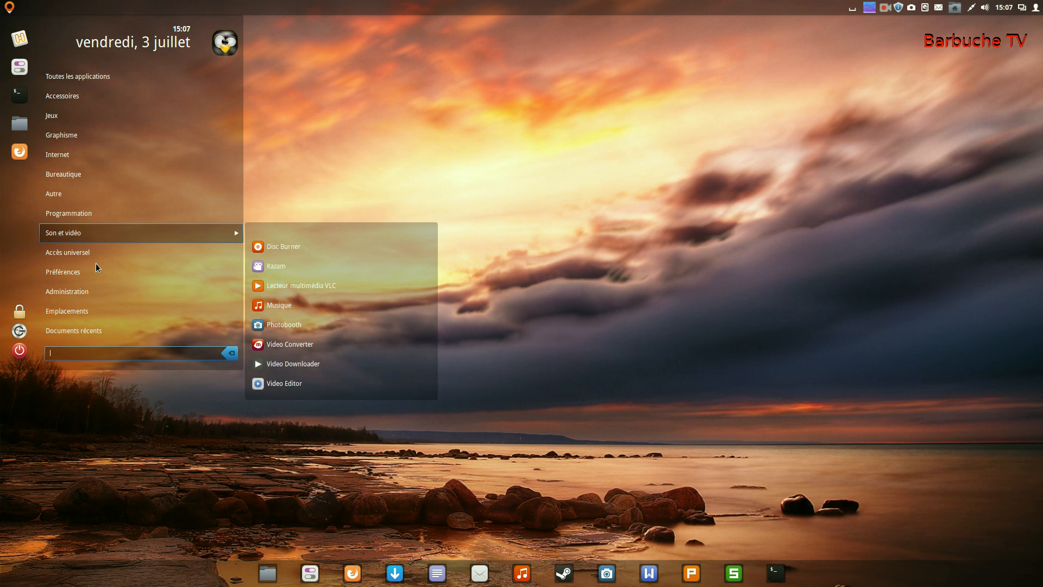
mouse_move(98, 254)
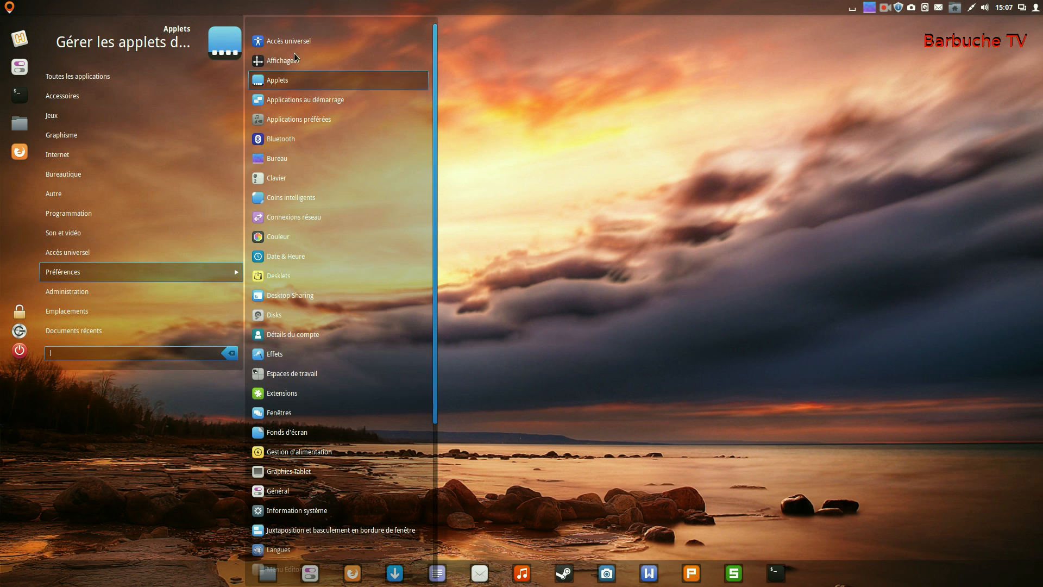
mouse_move(59, 298)
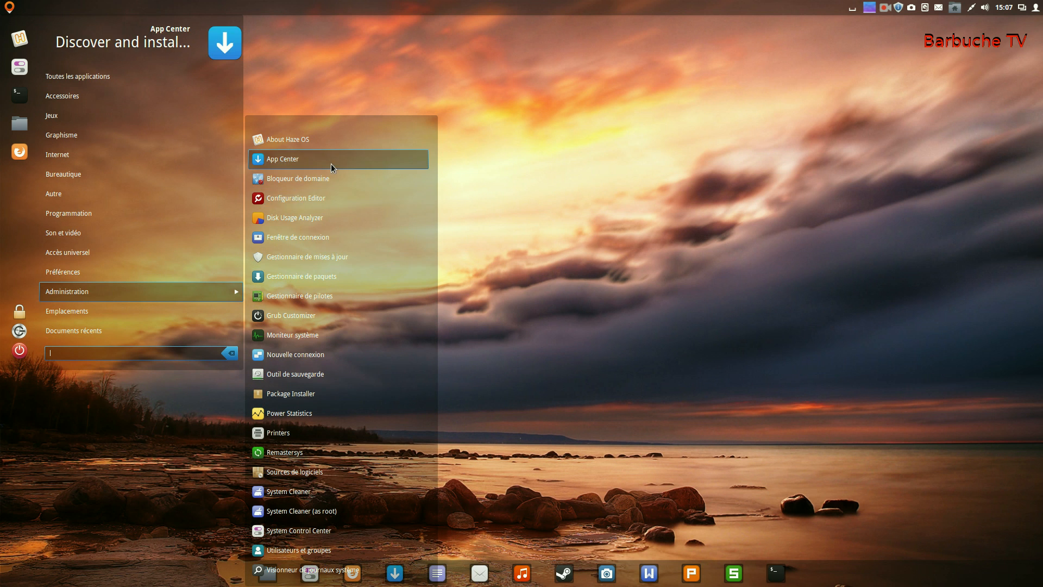
mouse_move(99, 308)
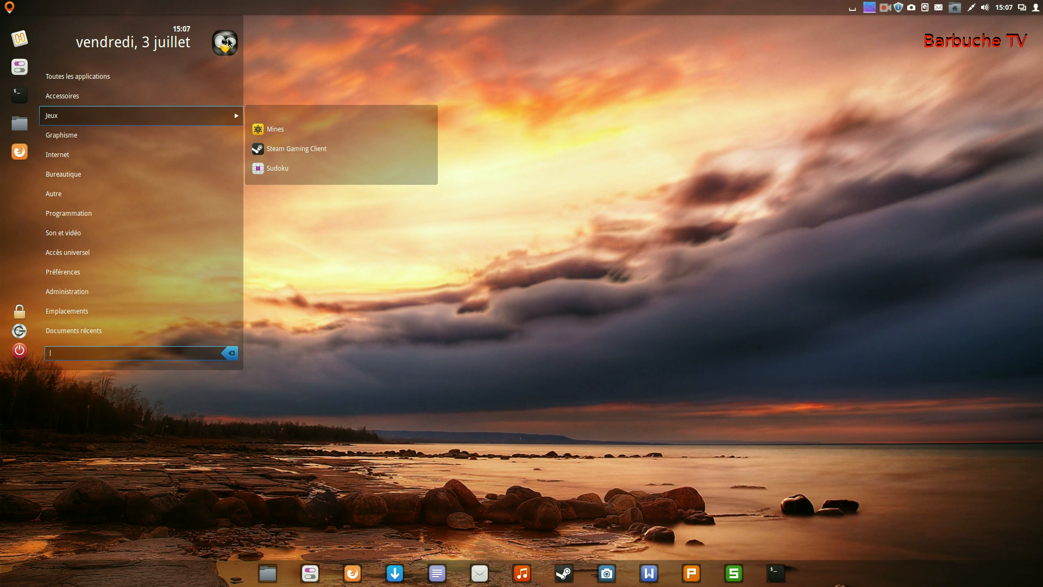
- Open Détails du compte from the application menu's user picture, open the personal folder, and arrange the two windows overlapping on the desktop
mouse_move(229, 43)
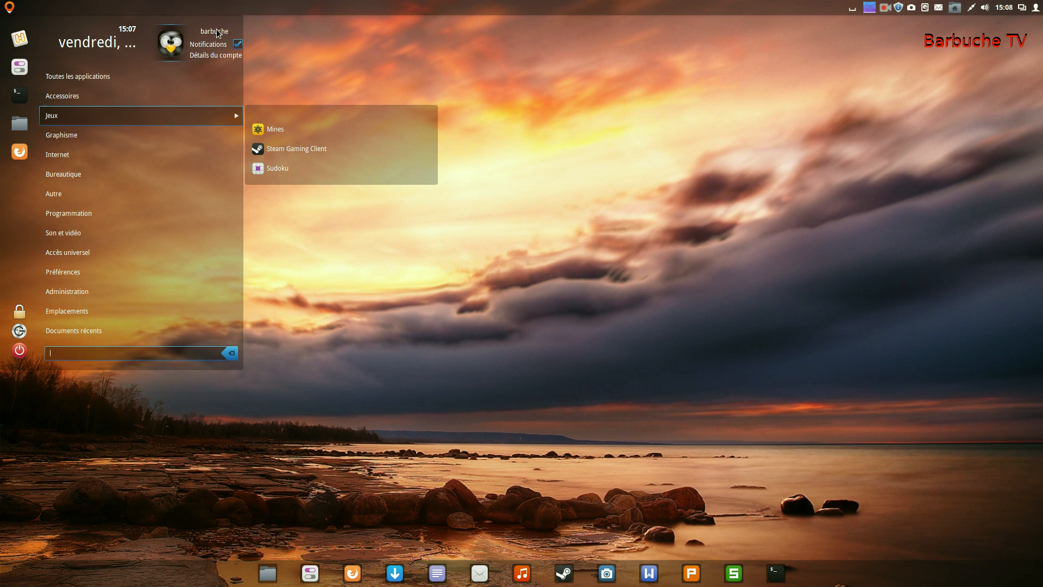
left_click(220, 58)
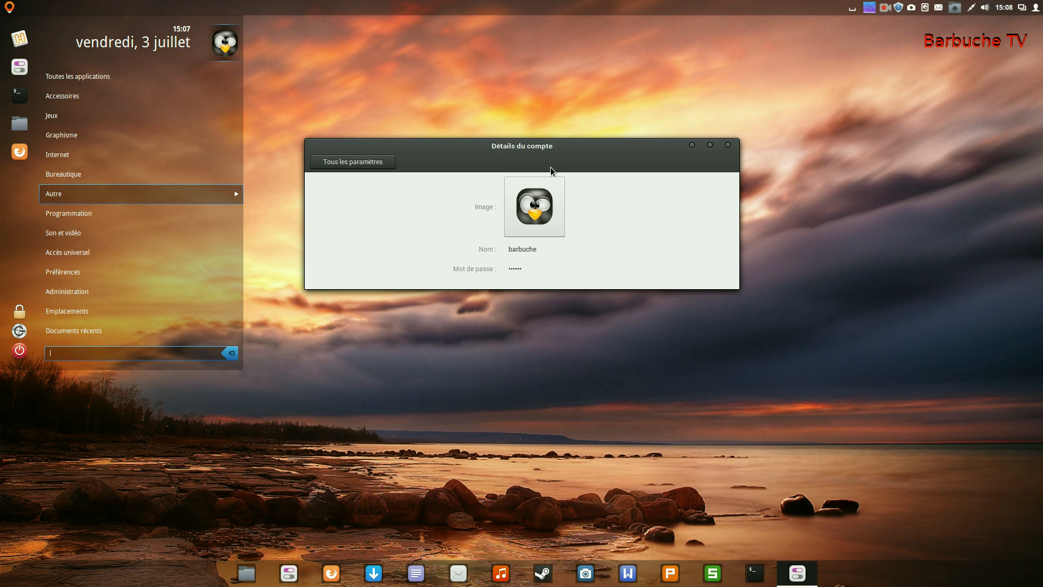
left_click(728, 145)
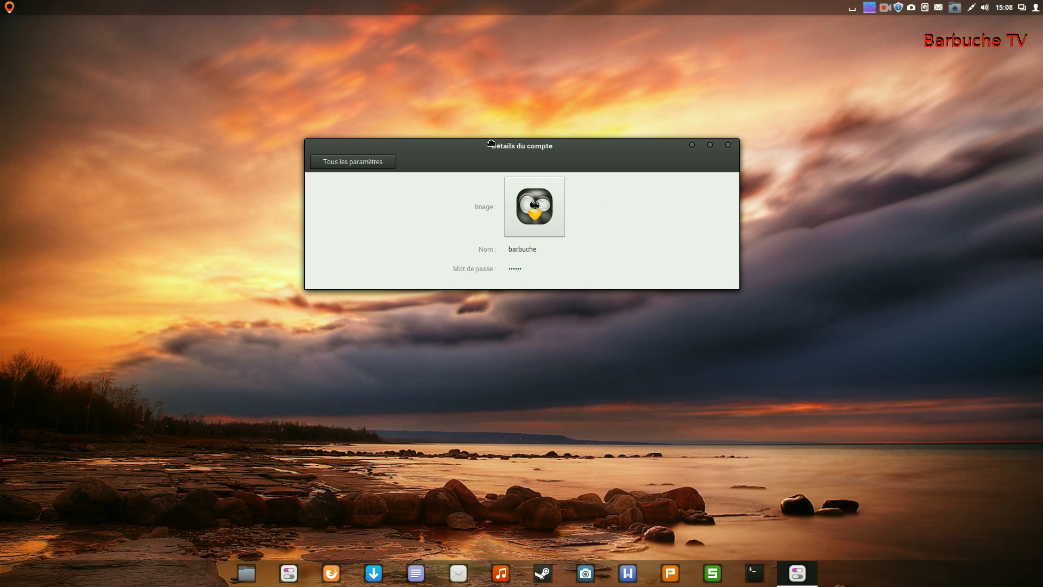
left_click_drag(491, 143, 320, 65)
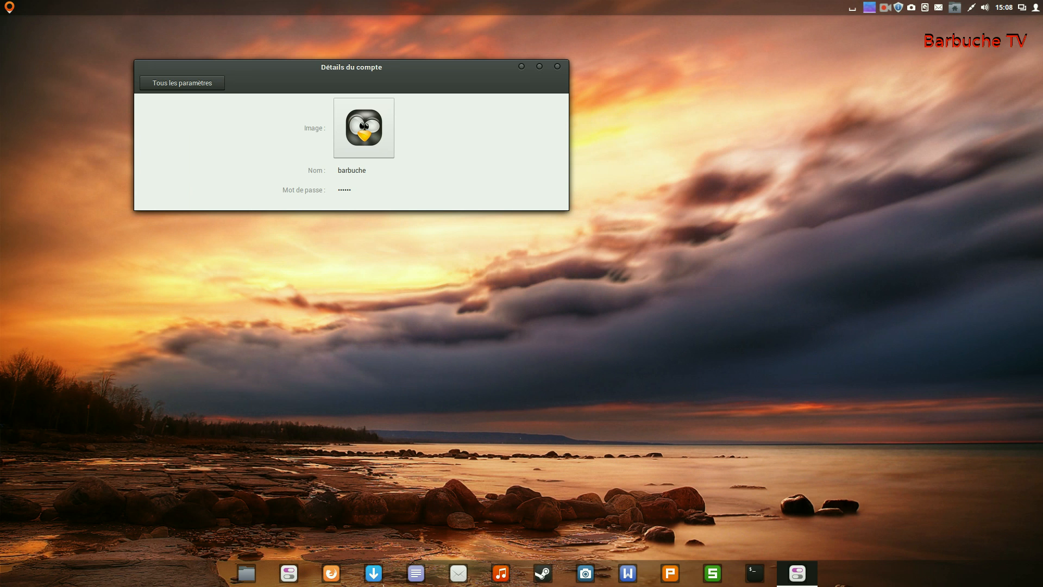
left_click(246, 573)
left_click_drag(701, 135, 791, 81)
- Show the overview of the Bureau 1 and Bureau 2 workspaces twice, finishing with the Détails du compte window brought to the front
mouse_move(3, 562)
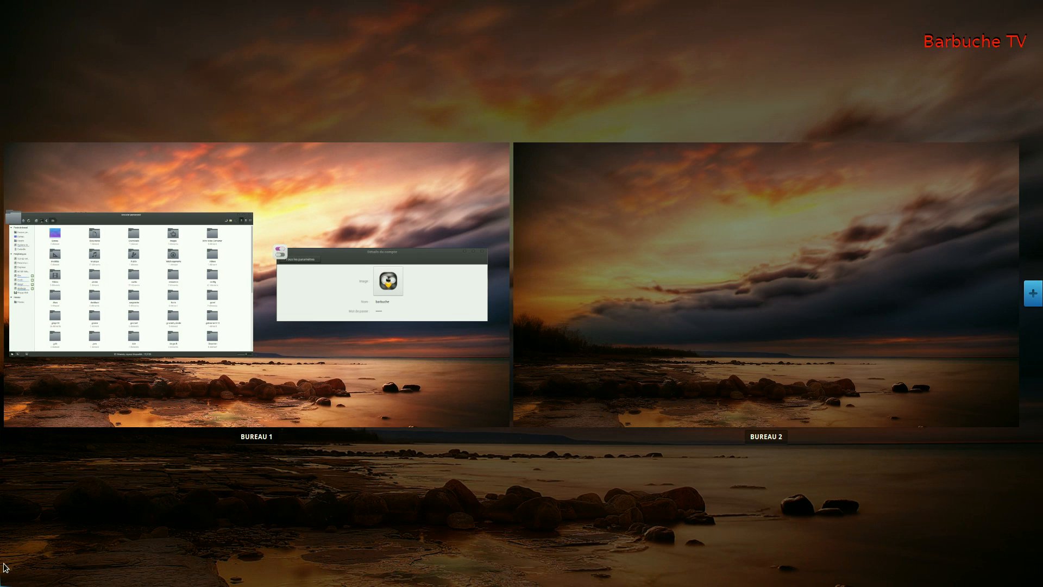
left_click(442, 211)
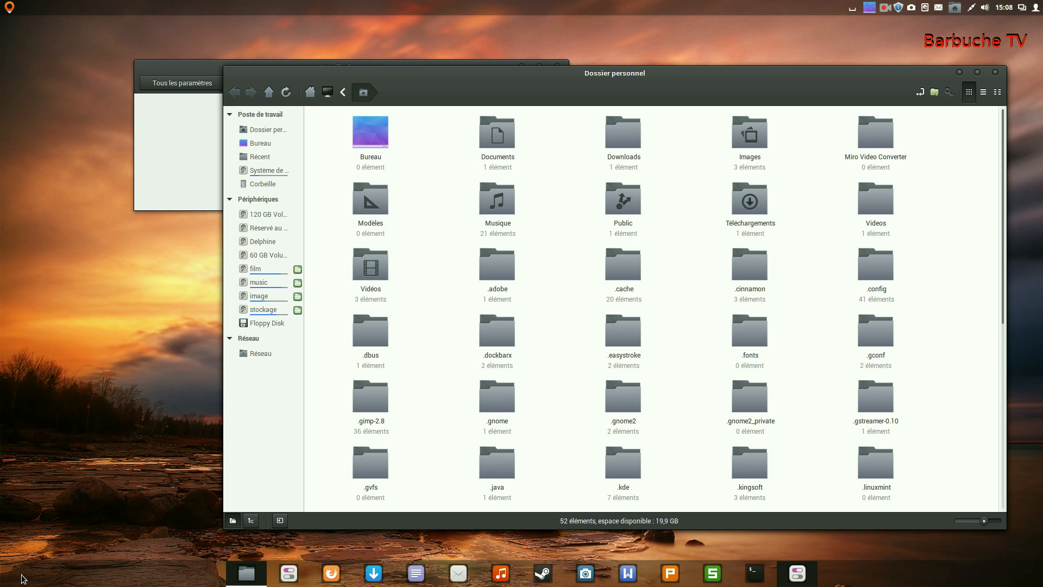
key("ctrl+alt+Up")
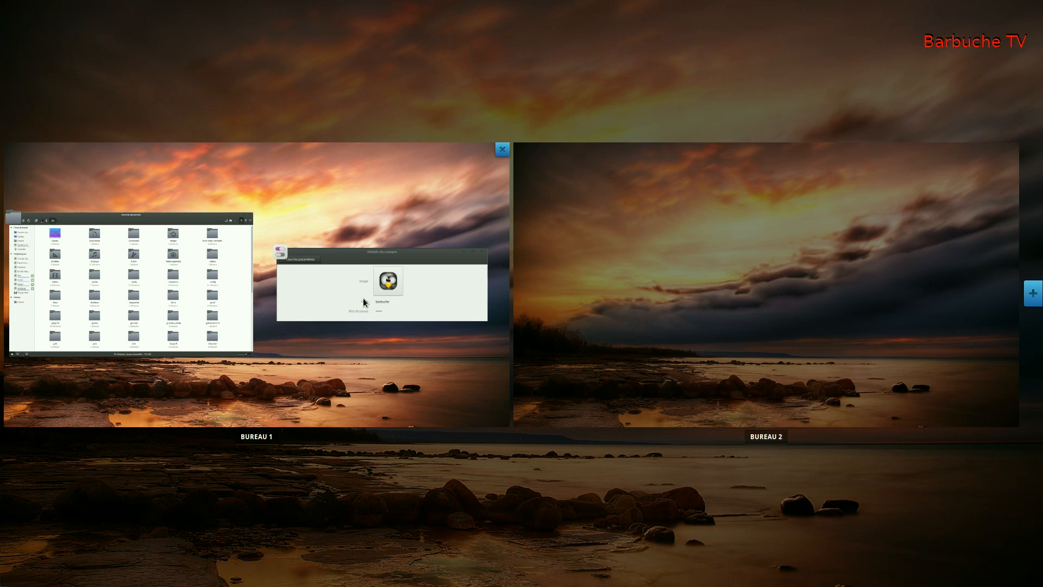
left_click(363, 298)
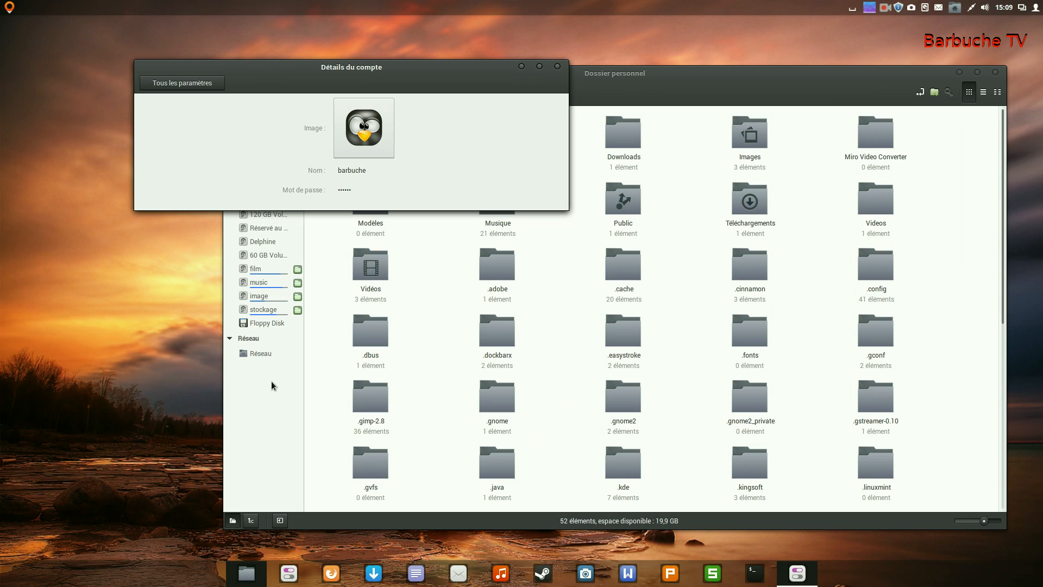
- In the workspace overview, move the file manager window to Bureau 2 and back to Bureau 1, and bring it to the front
mouse_move(4, 565)
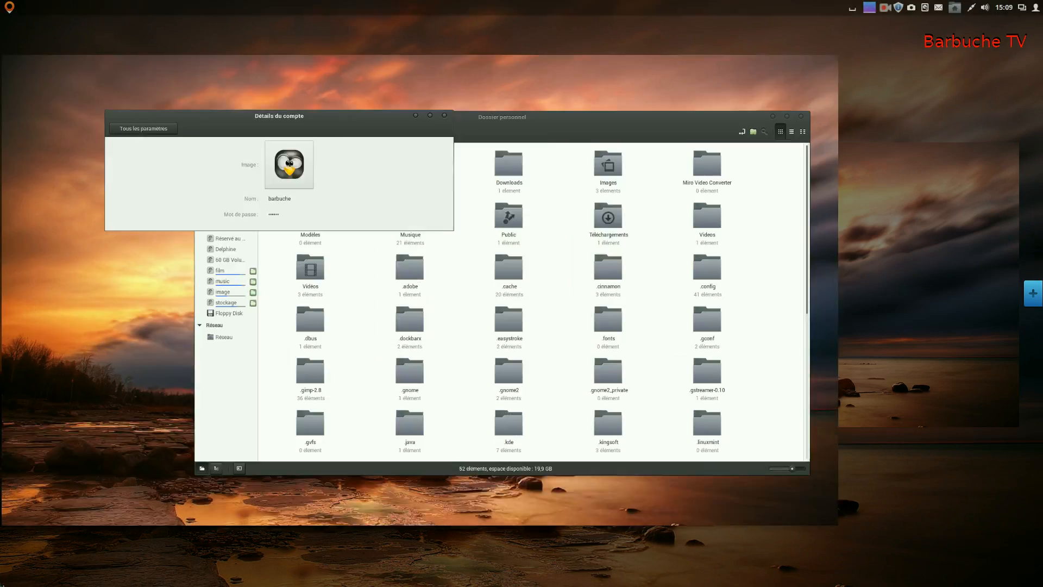
mouse_move(1, 585)
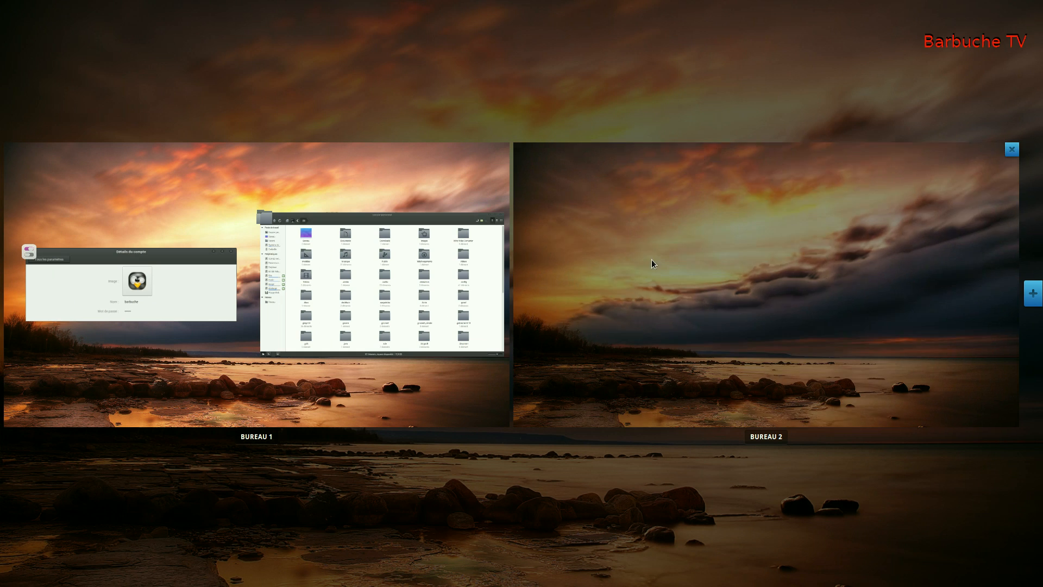
left_click_drag(380, 282, 591, 273)
left_click_drag(759, 273, 237, 379)
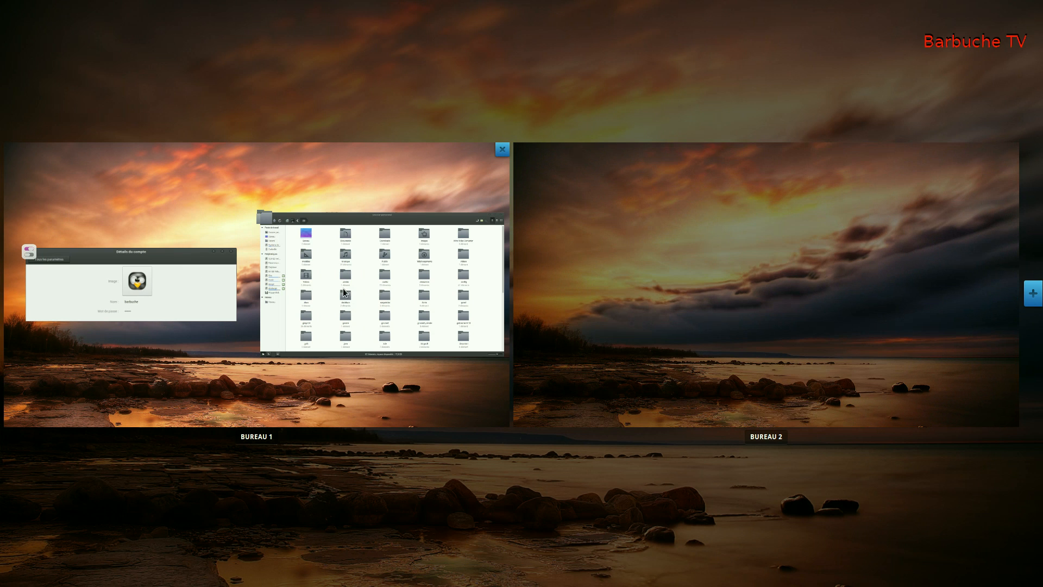
left_click(319, 292)
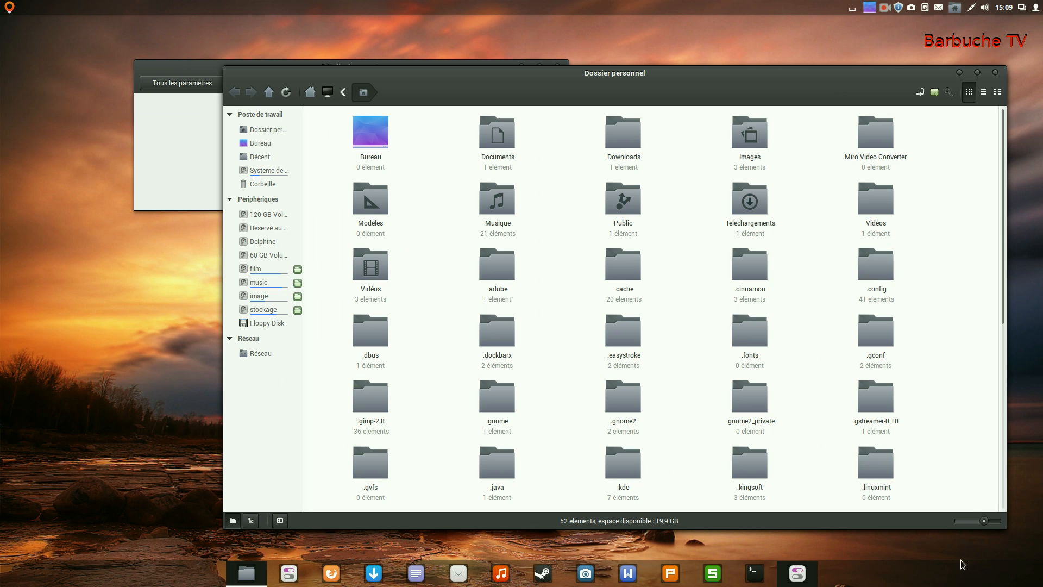
- Spread out all open windows of the current workspace and bring the Détails du compte window to the front
mouse_move(1040, 583)
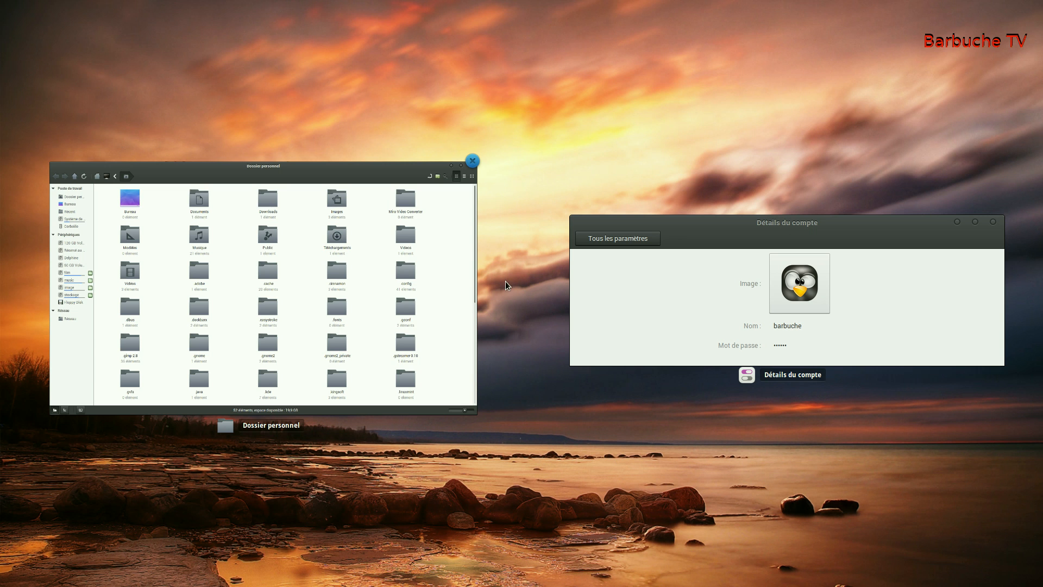
left_click(705, 294)
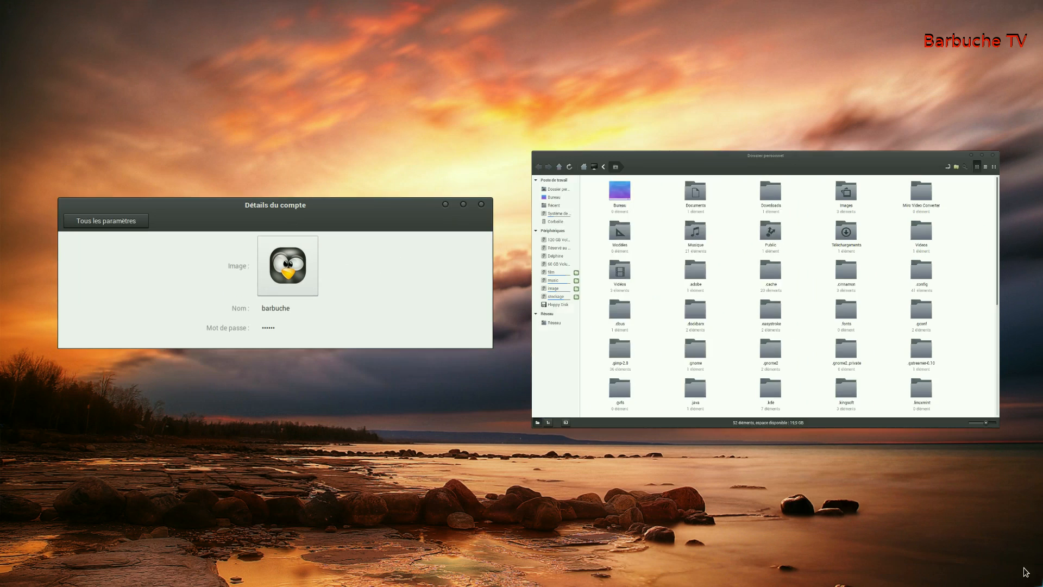
- Bring the Dossier personnel window to the front and close both it and the Détails du compte window
left_click(789, 302)
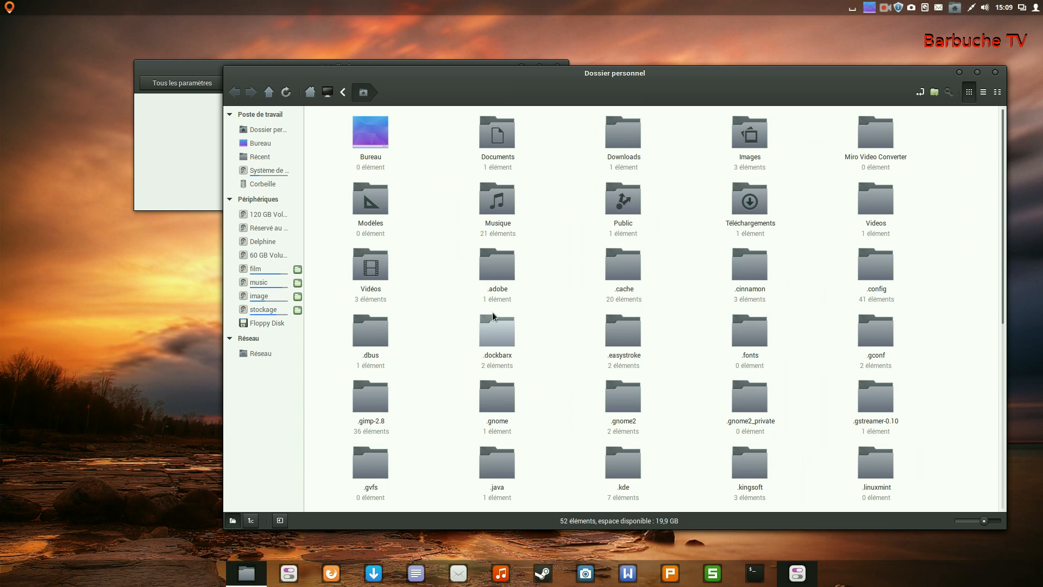
left_click(995, 73)
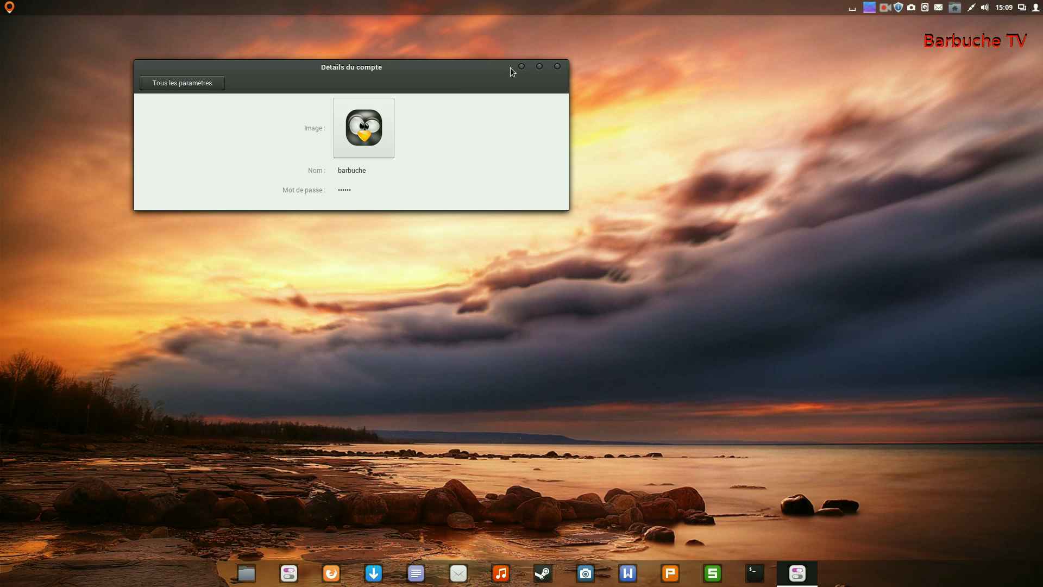
left_click(557, 67)
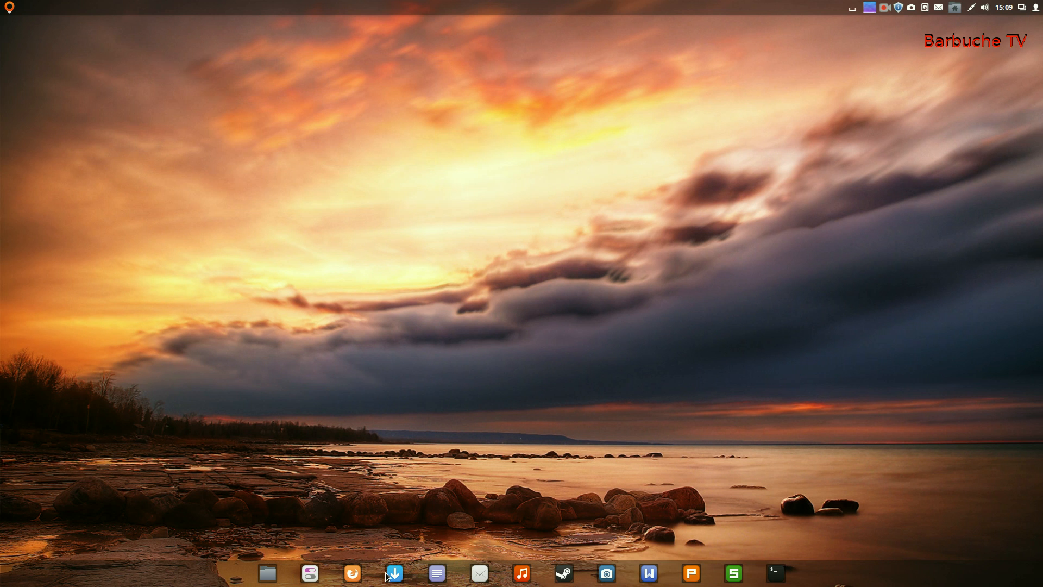
- Open App Grid from the dock, move its window up slightly, browse to the following page of applications, and list the categories
left_click(396, 580)
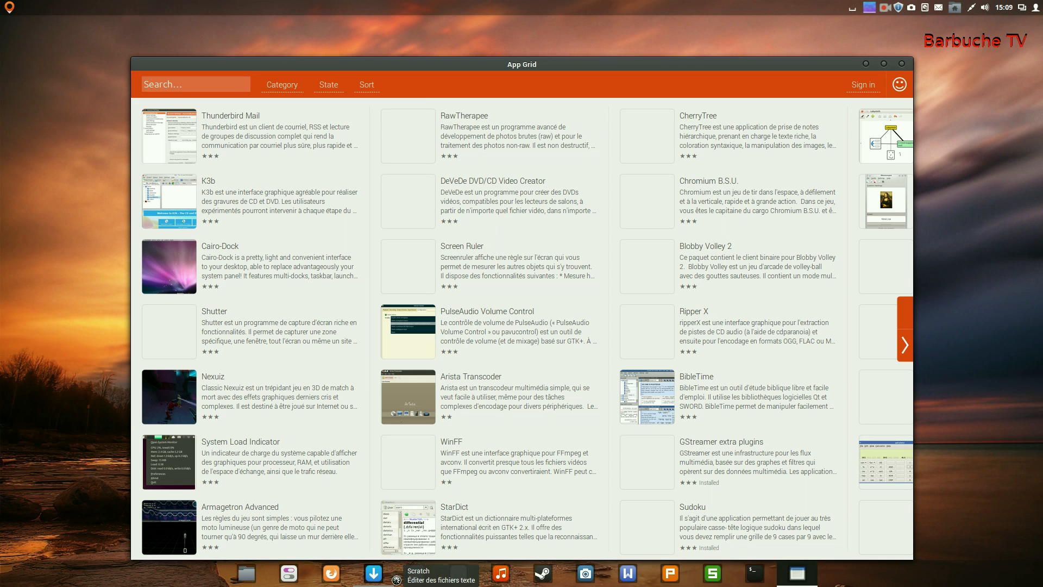
left_click_drag(520, 67, 517, 46)
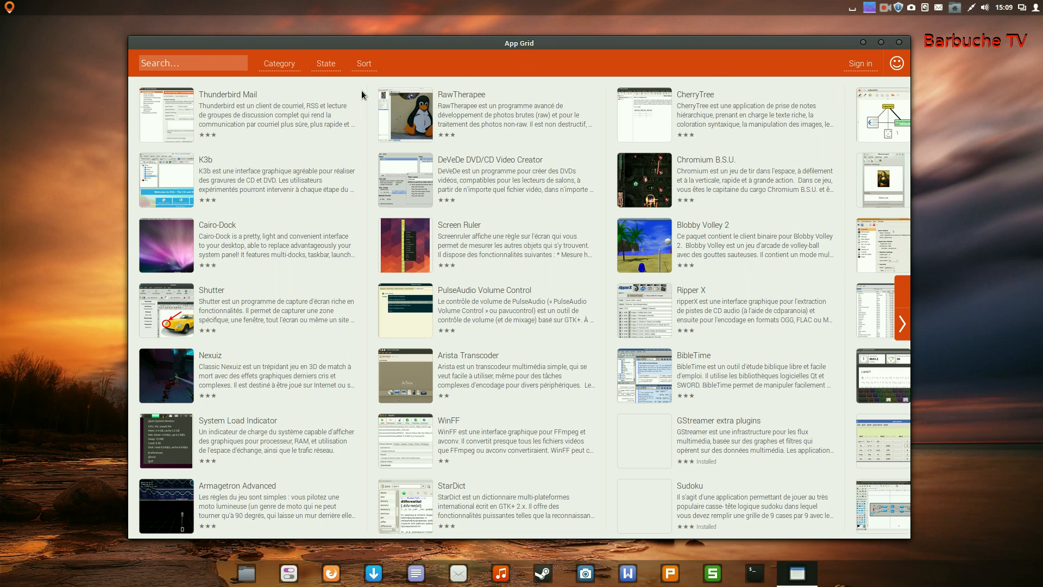
left_click(909, 319)
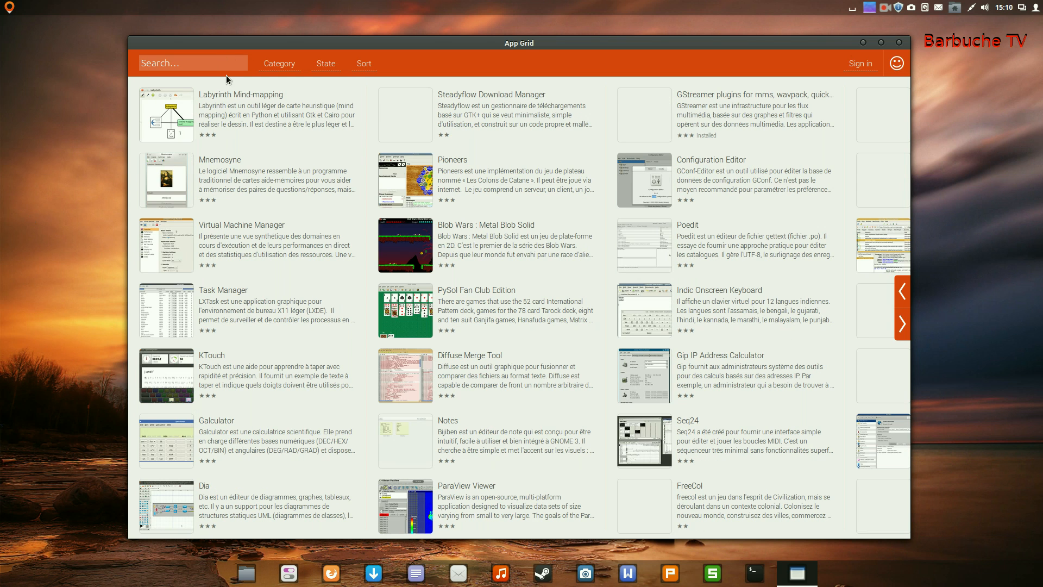
left_click(217, 64)
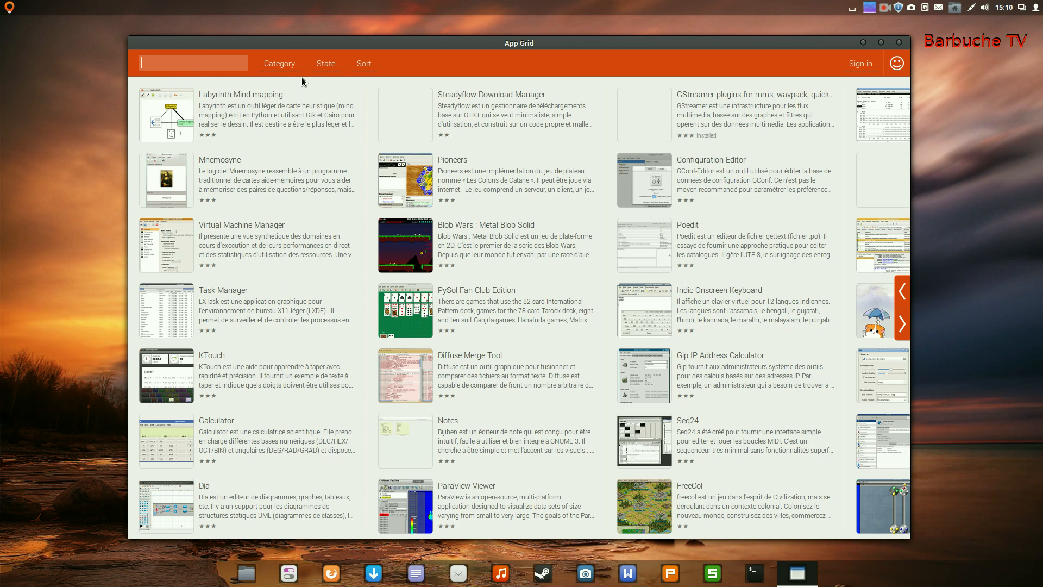
left_click(295, 63)
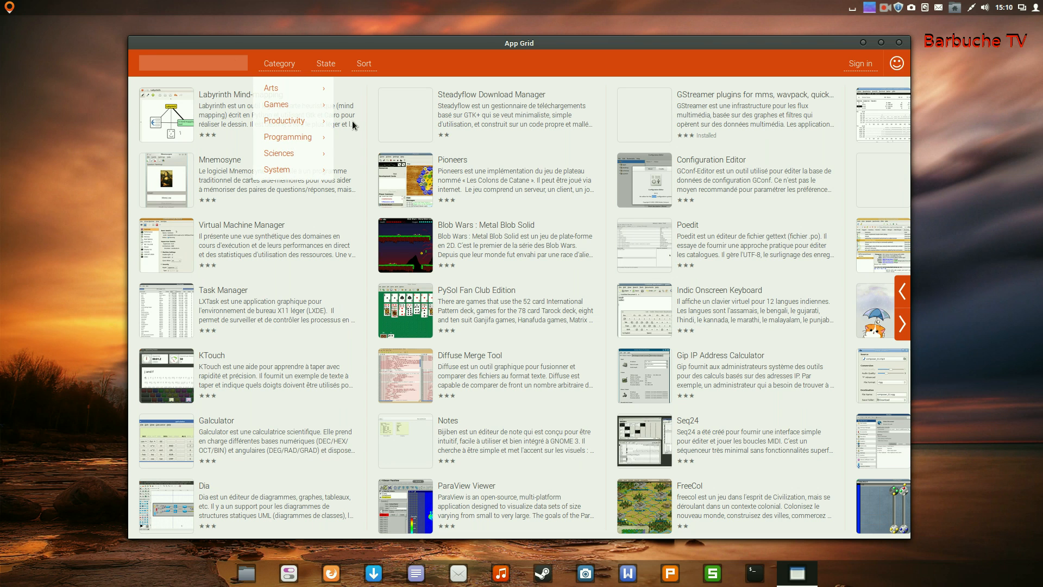
- View the Labyrinth Mind-mapping details page in App Grid, return to the application list, and close App Grid
left_click(232, 121)
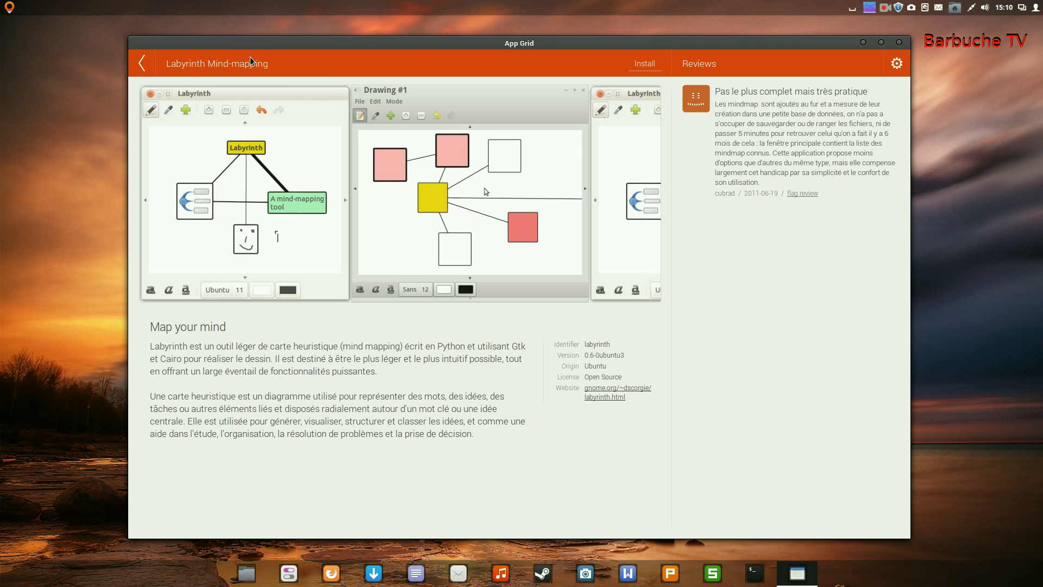
left_click(146, 65)
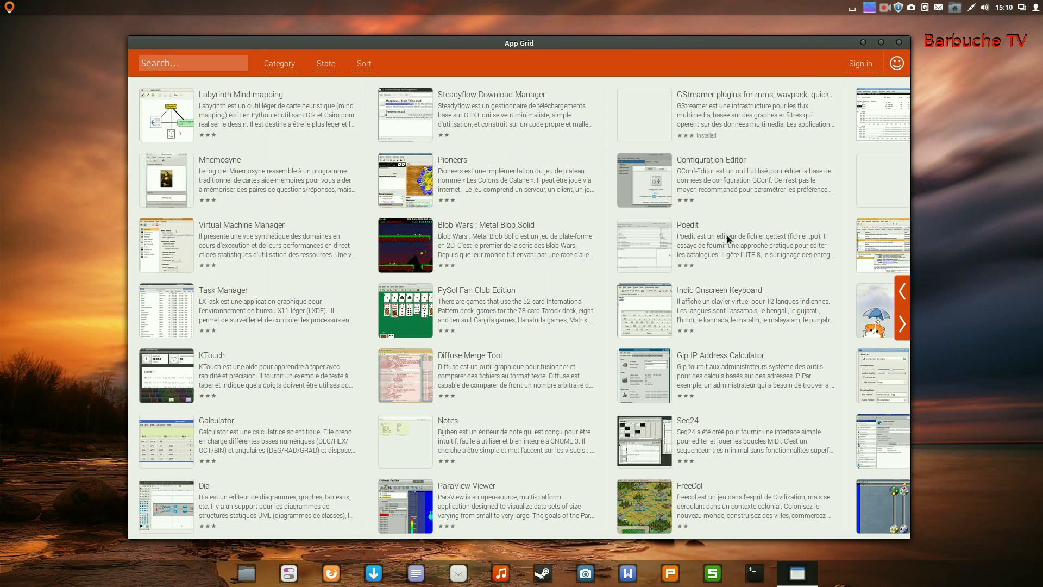
left_click(899, 43)
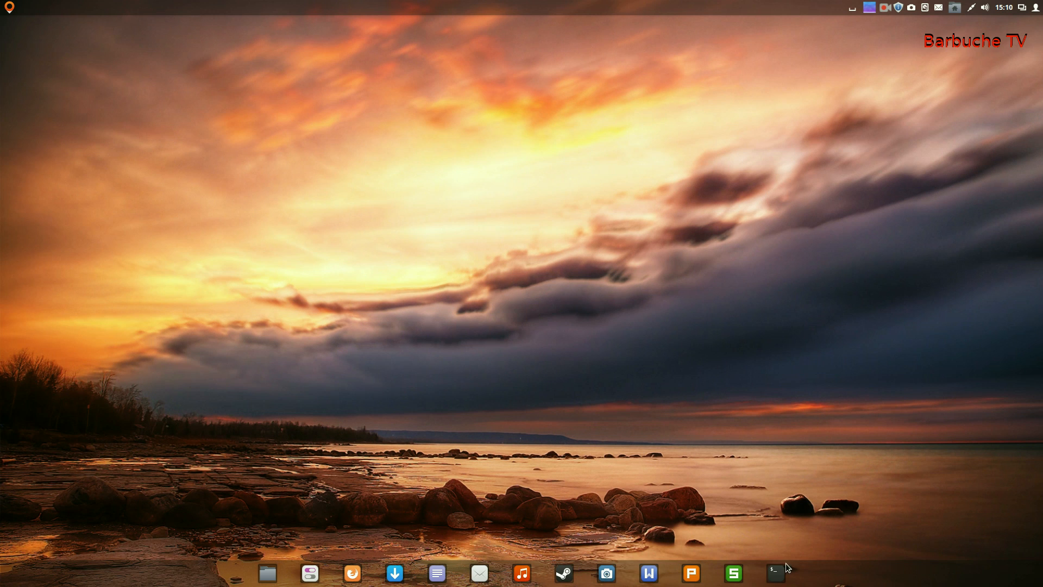
- Show and dismiss the options of the dock's settings launcher, open Paramètres système, and move and enlarge its window
right_click(311, 576)
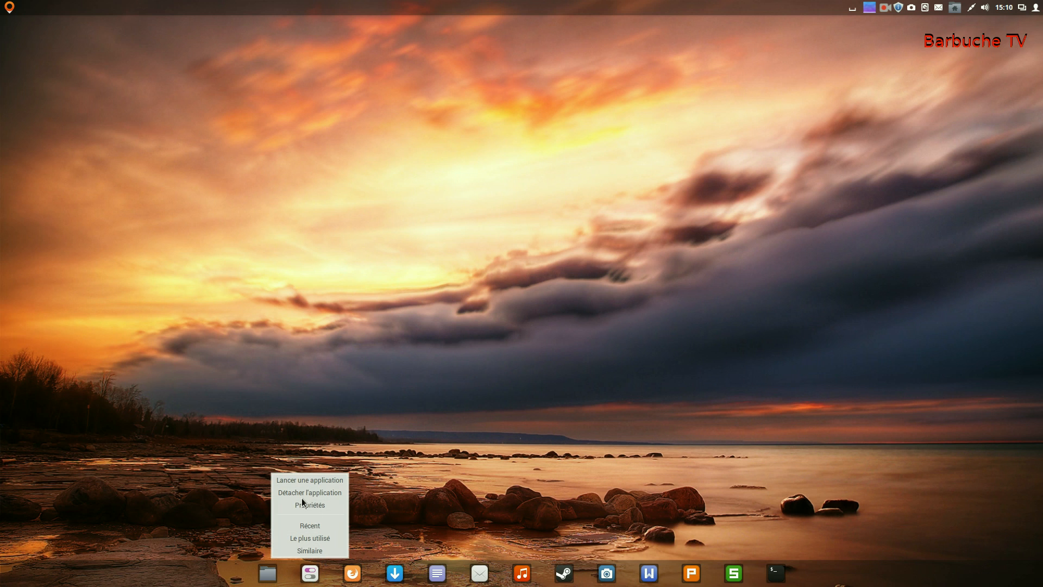
left_click(383, 441)
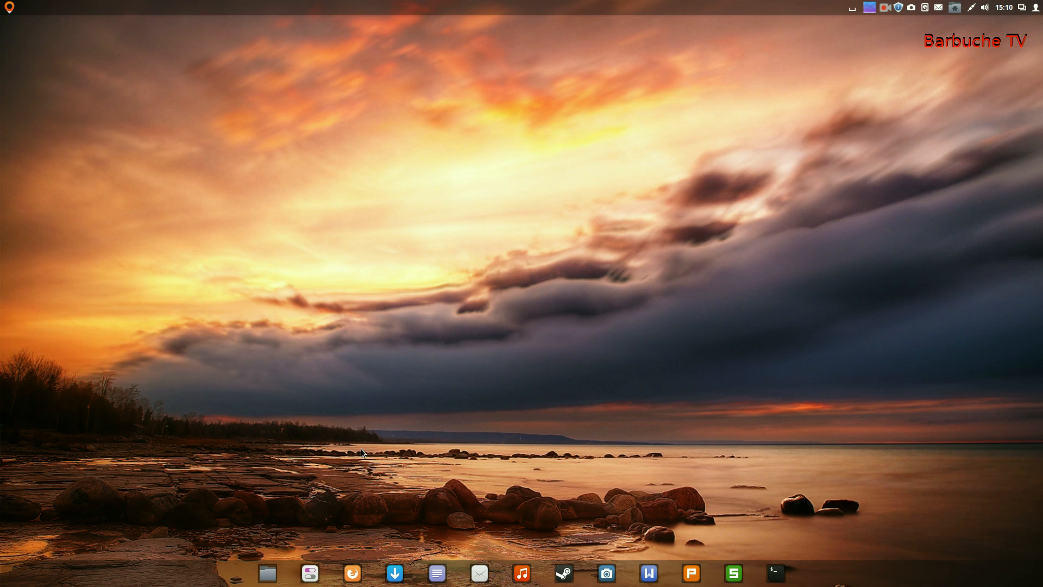
left_click(311, 577)
left_click_drag(582, 148, 508, 79)
left_click_drag(664, 408, 729, 462)
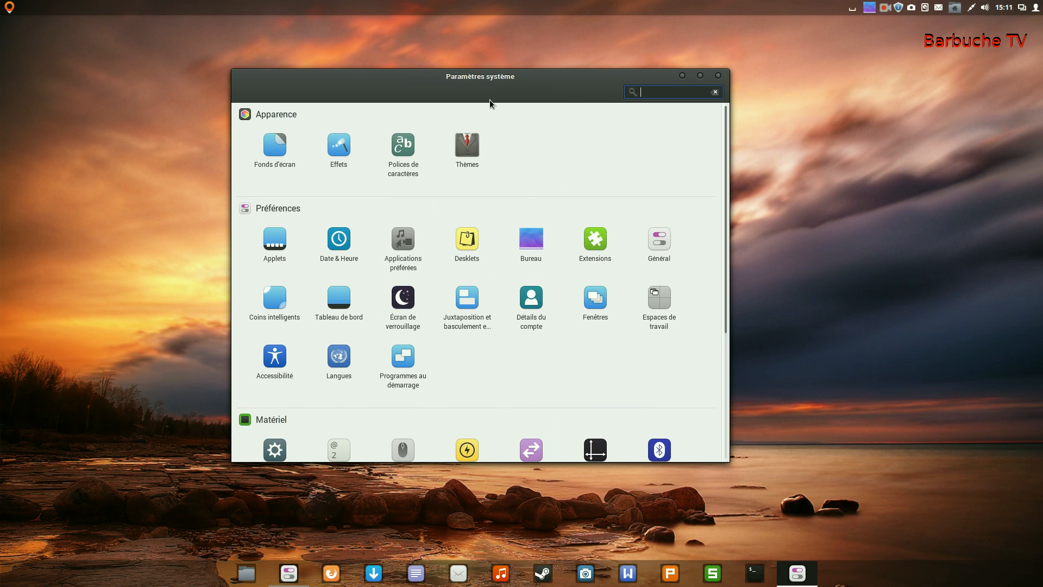
- Demonstrate the dock's auto-hide by moving the Paramètres système window over it, revealing the dock, and moving the window back up
left_click_drag(484, 96, 488, 220)
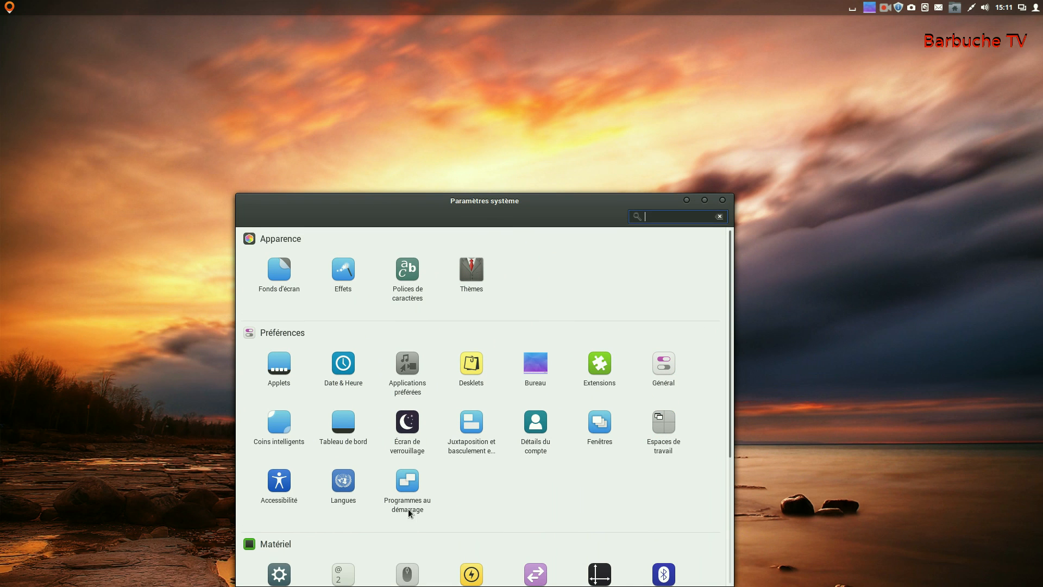
mouse_move(429, 581)
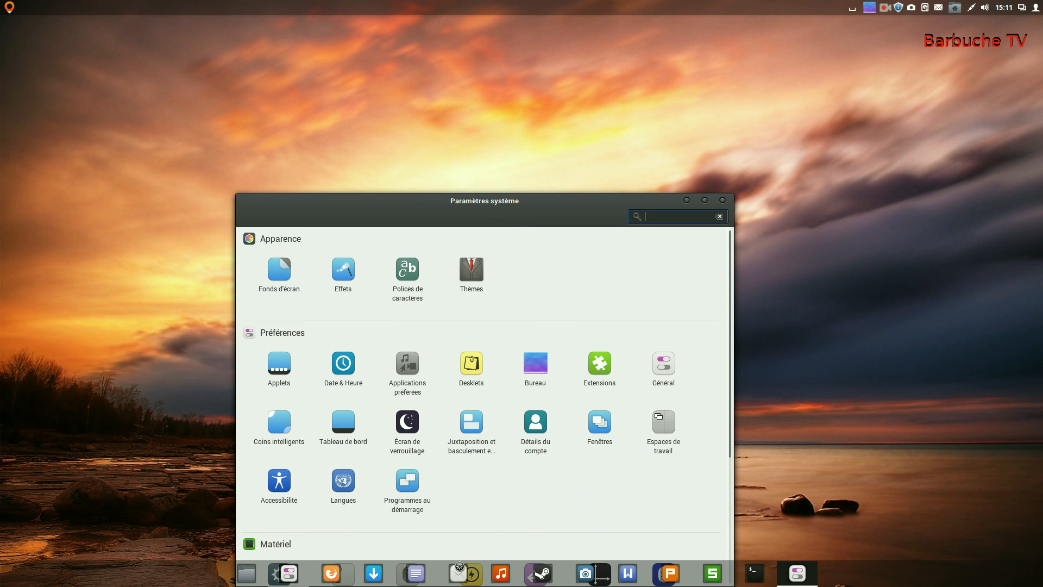
left_click_drag(470, 200, 463, 92)
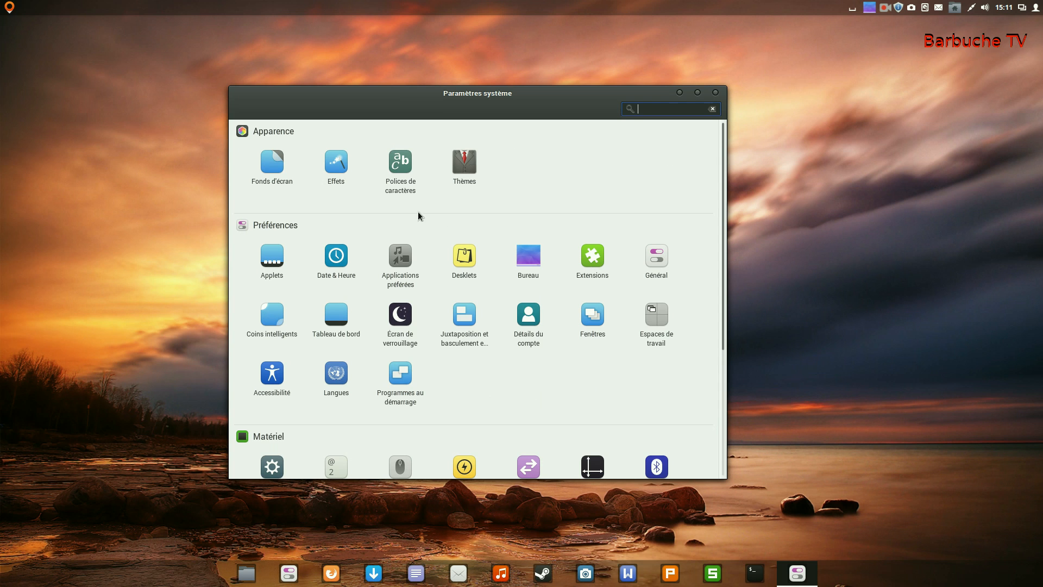
- Look through all settings categories, and view the Applets and Écran de verrouillage modules, returning to the full settings list after each
scroll(429, 250, "down", 4)
scroll(465, 326, "up", 4)
scroll(380, 302, "down", 4)
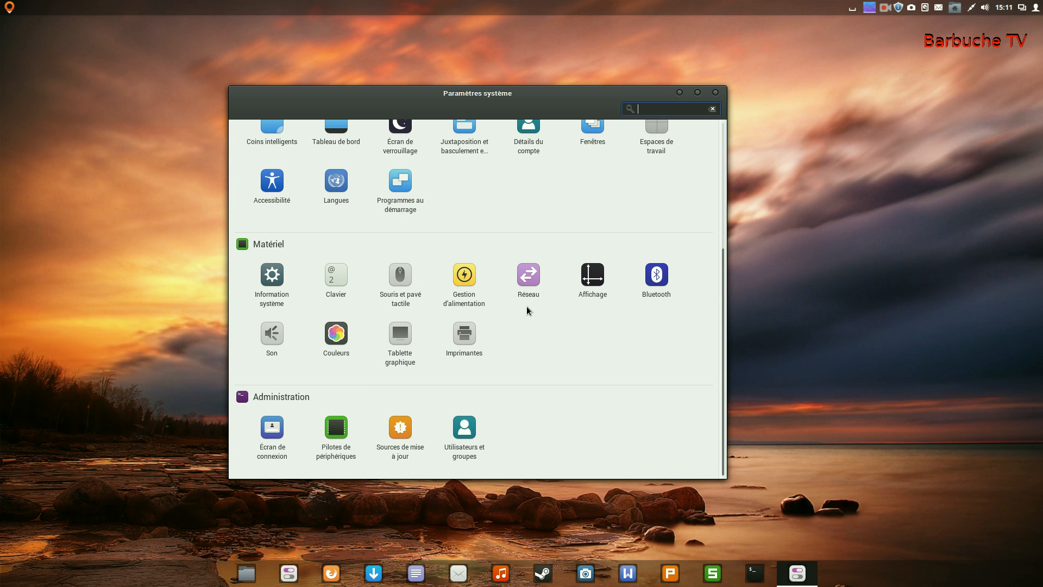
scroll(413, 286, "up", 4)
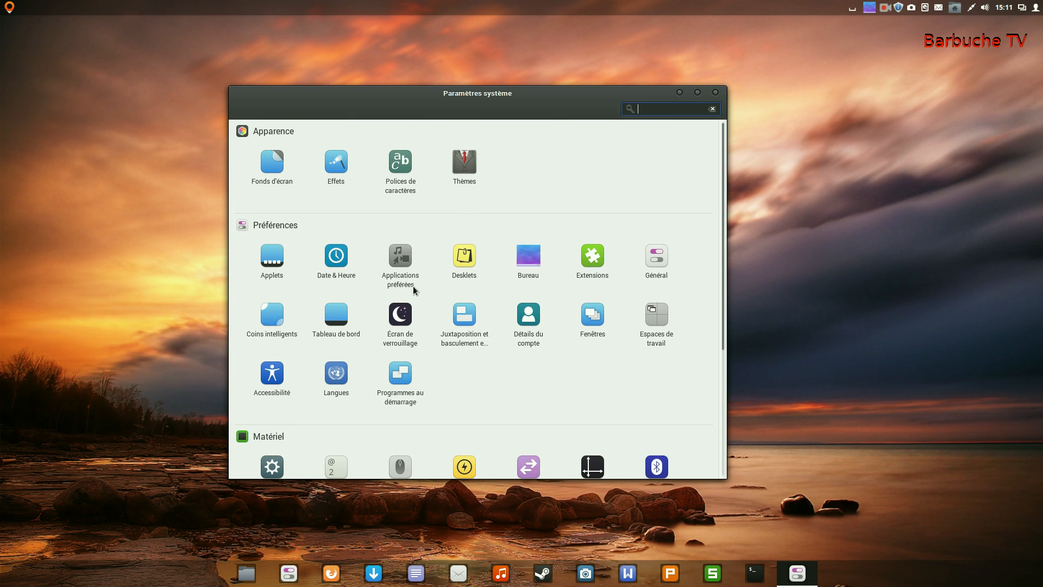
scroll(516, 321, "down", 3)
scroll(482, 377, "up", 3)
left_click(275, 256)
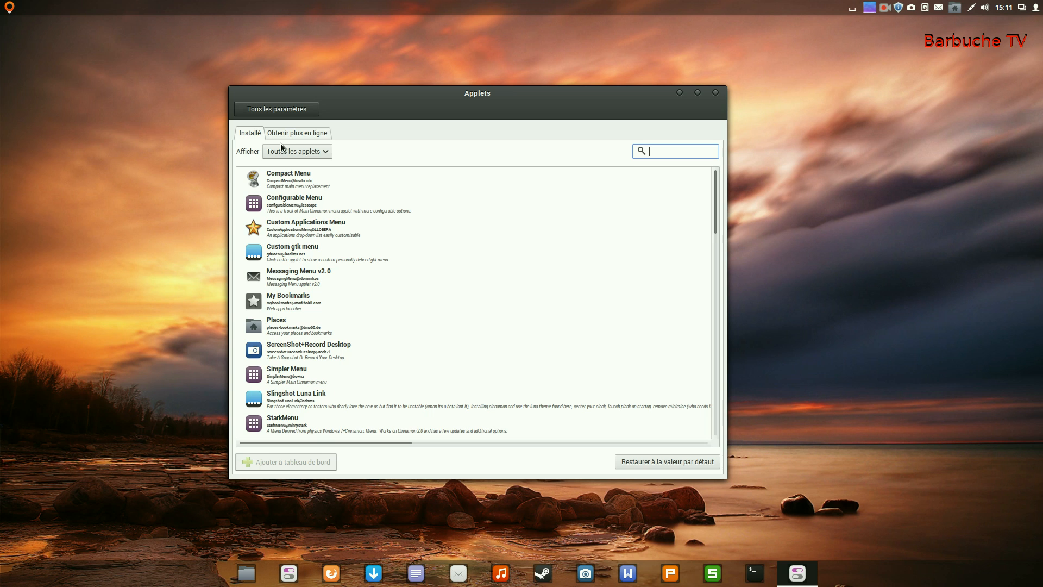
left_click(272, 111)
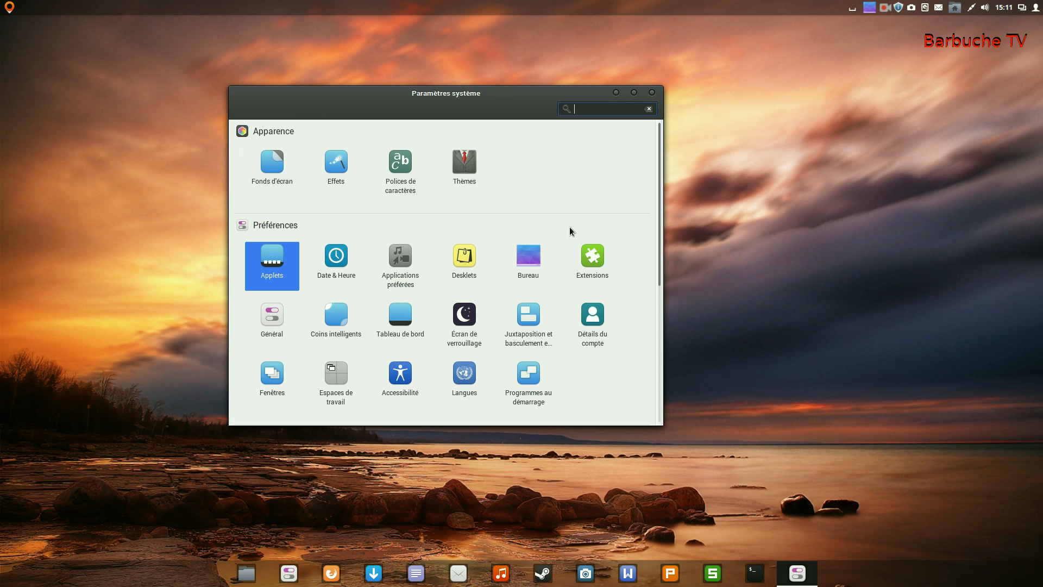
left_click(463, 326)
left_click(295, 117)
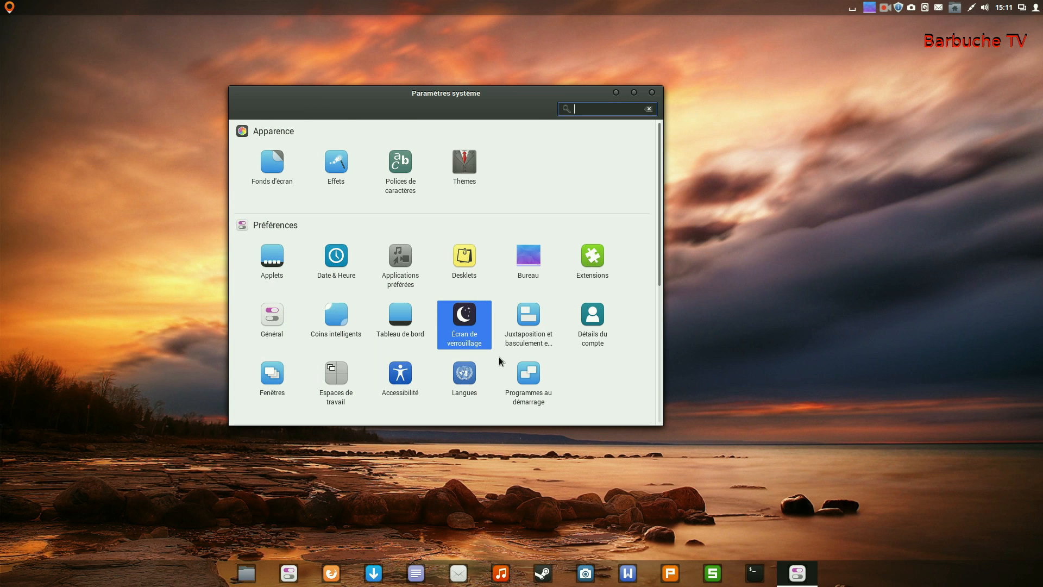
- Open Écran de connexion under Administration, authenticate with the account password, view the login window preferences, and close them
scroll(415, 312, "down", 5)
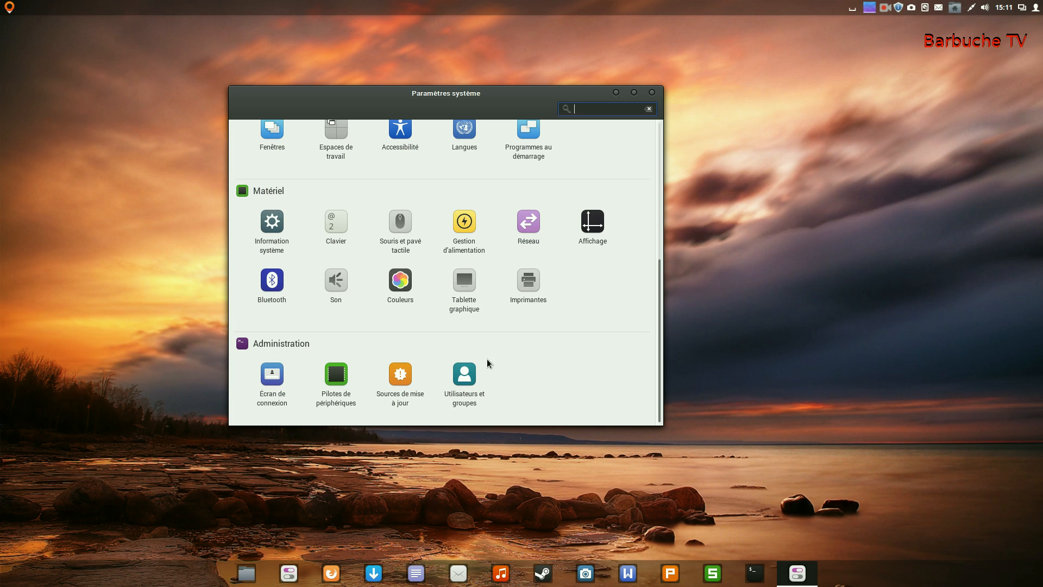
left_click(278, 381)
type("•••••••••••••••")
key("Return")
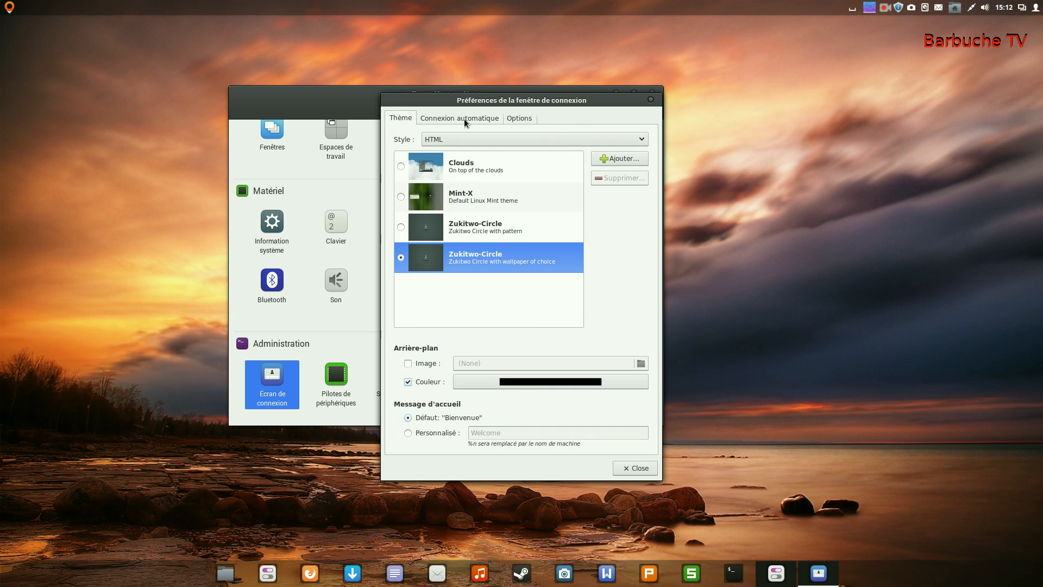
left_click(651, 100)
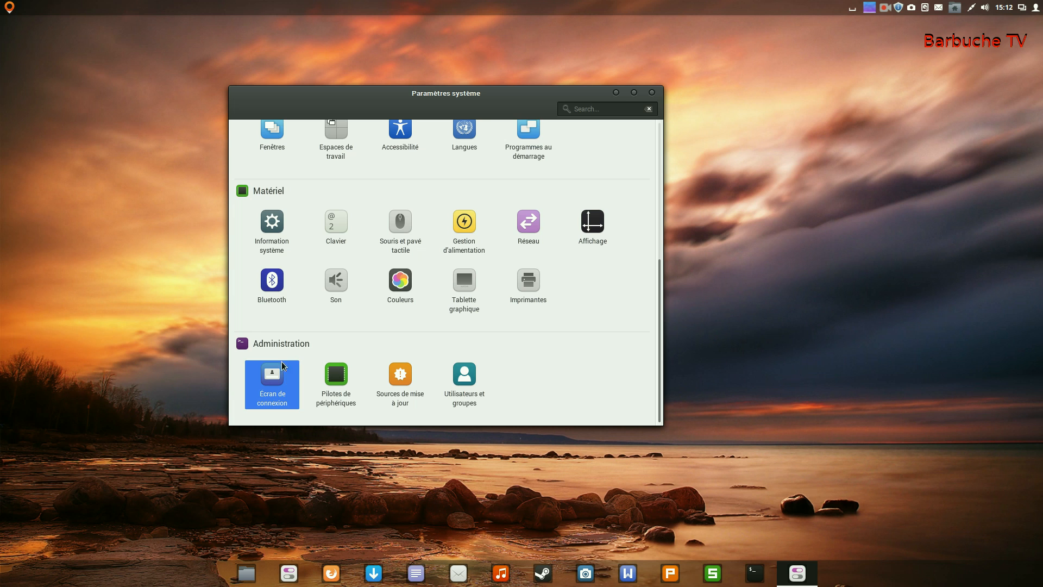
- View the Coins intelligents and Général modules under Préférences, return to all settings, and close Paramètres système
scroll(464, 332, "up", 5)
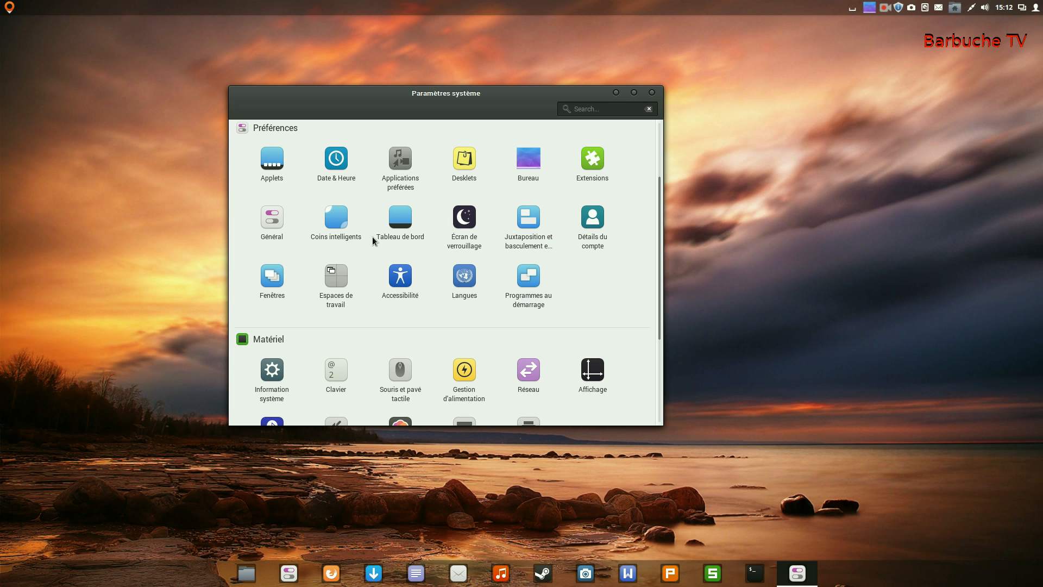
left_click(332, 220)
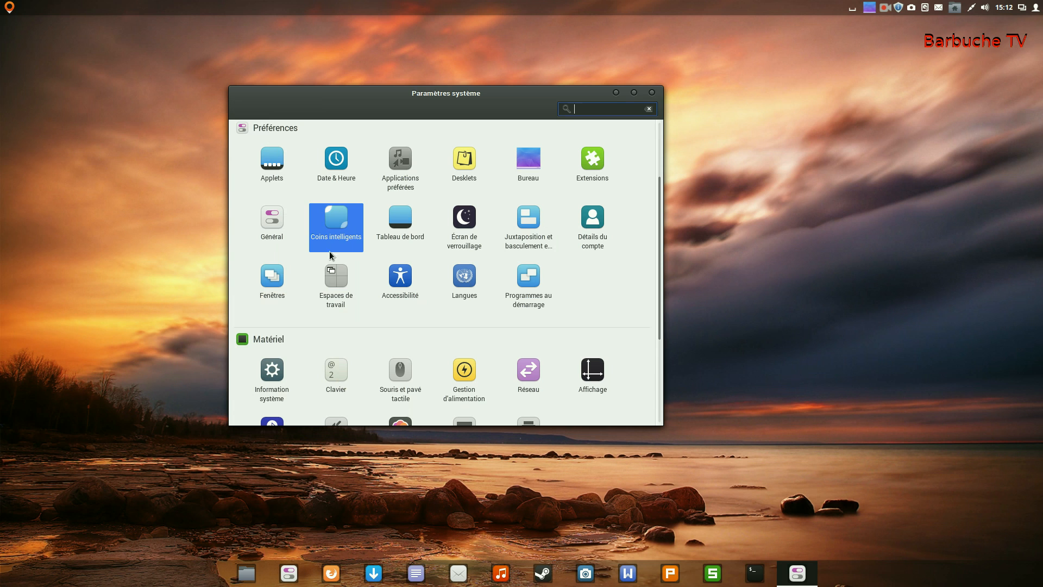
left_click(267, 218)
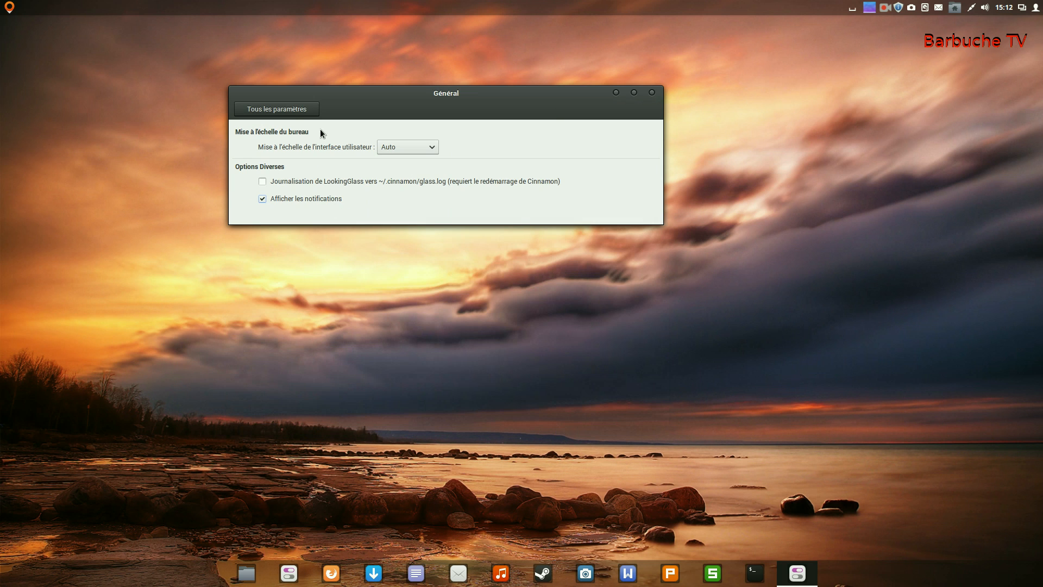
left_click(296, 111)
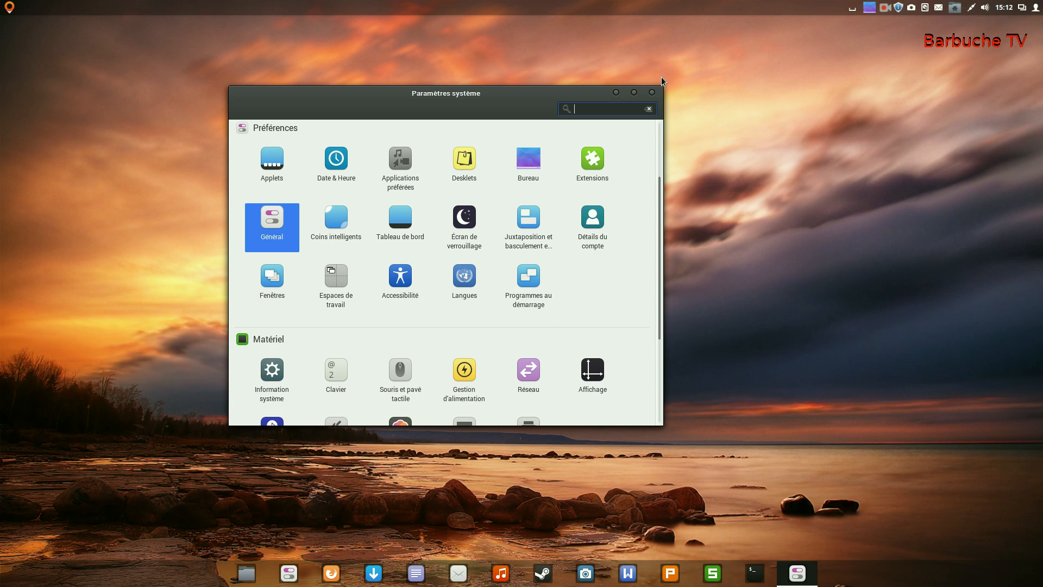
left_click(652, 93)
- Open the desktop background settings and move the Fonds d'écran window up and to the left on the desktop
right_click(485, 146)
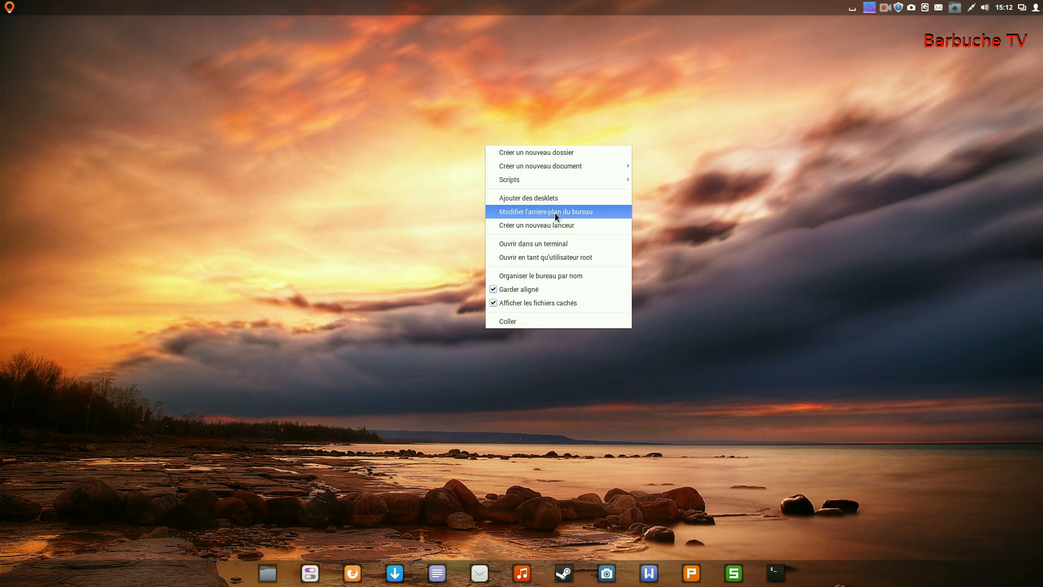
left_click(554, 217)
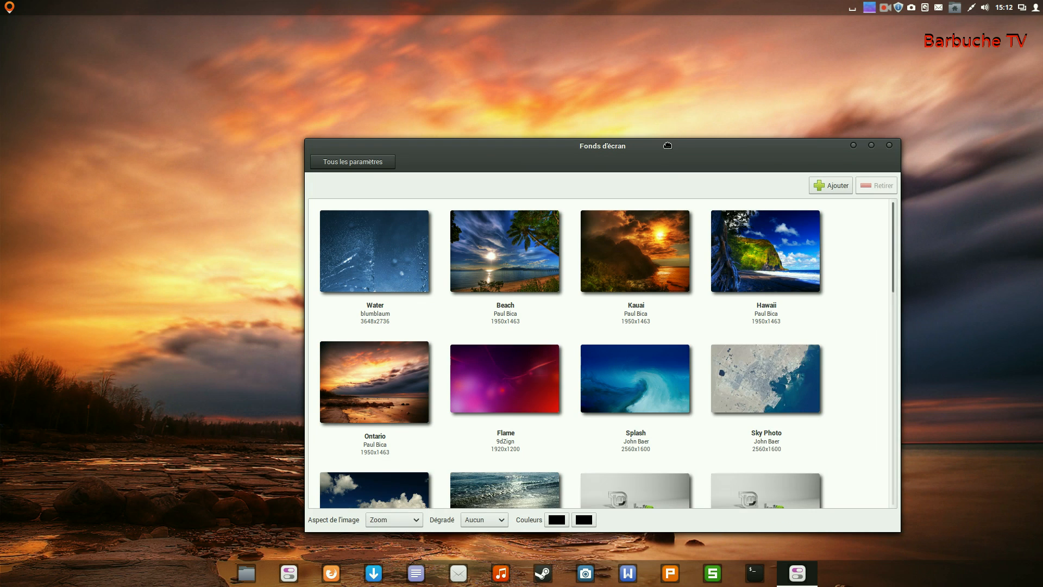
left_click_drag(667, 145, 508, 29)
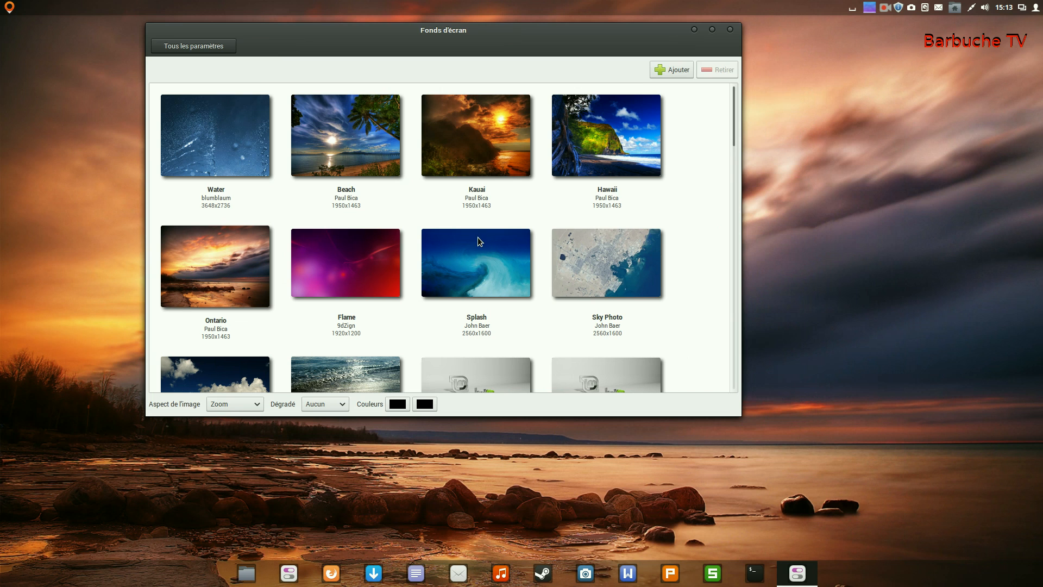
- Browse the wallpaper collection and apply the Shy Tipsoo Lake image as the desktop background
scroll(481, 239, "down", 2)
scroll(462, 157, "down", 1)
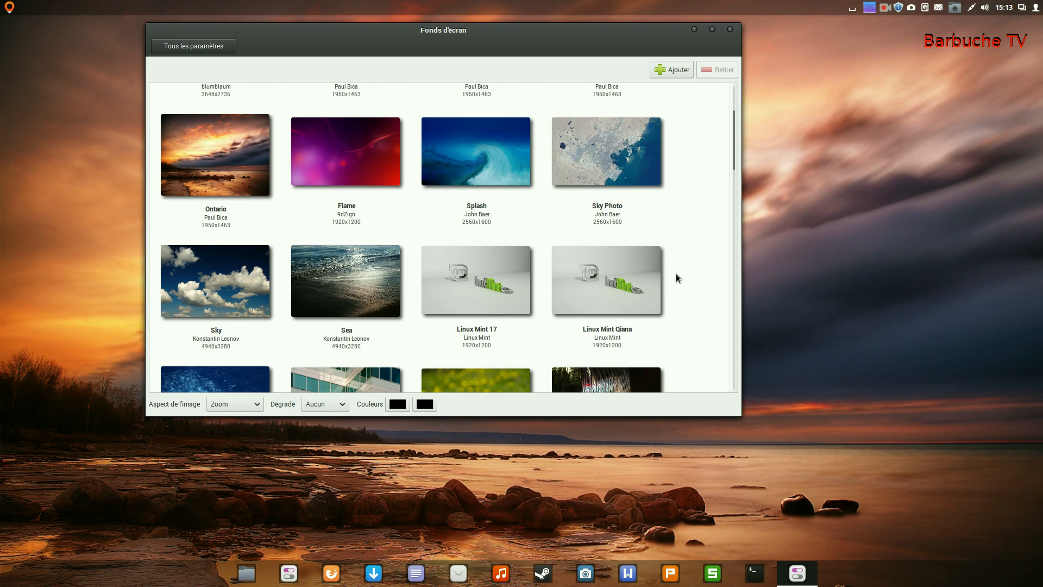
scroll(354, 224, "down", 1)
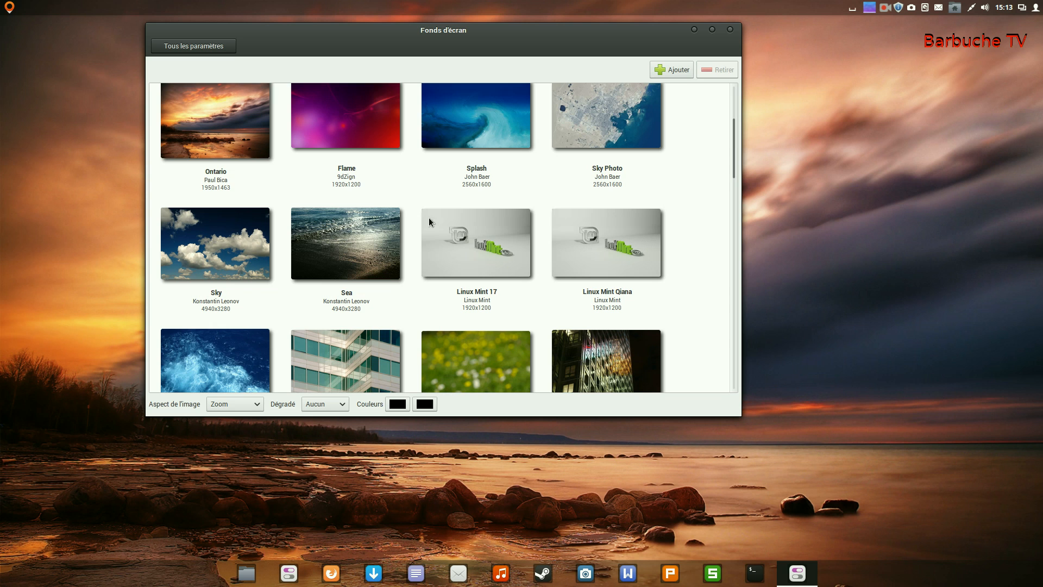
scroll(326, 269, "down", 4)
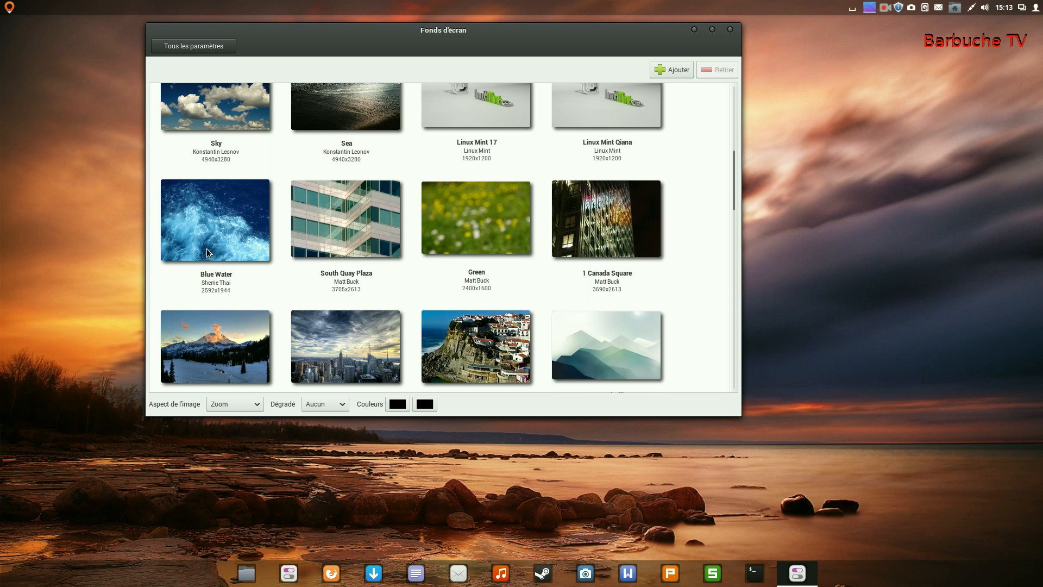
scroll(301, 240, "down", 3)
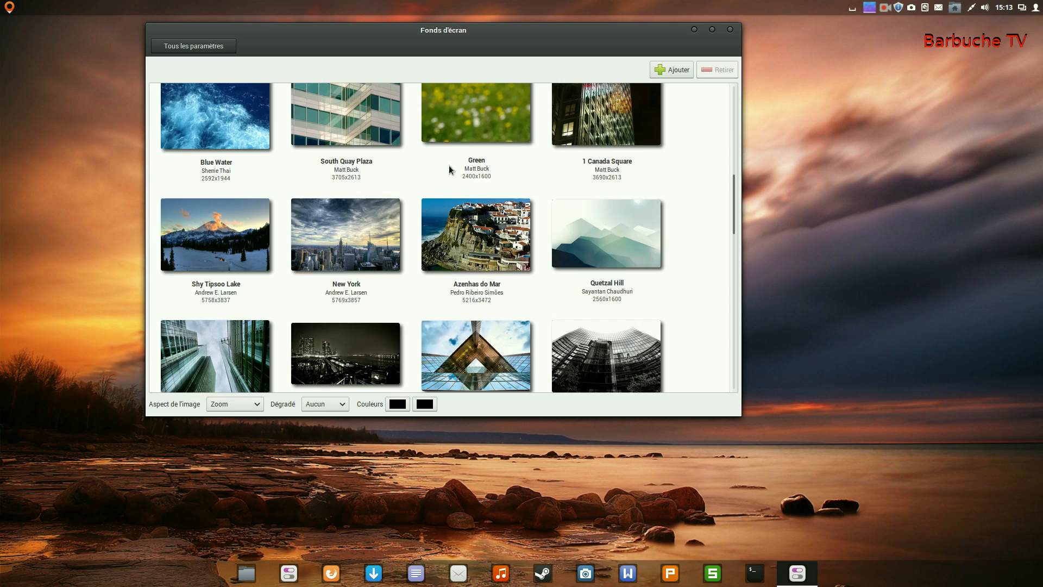
left_click(175, 262)
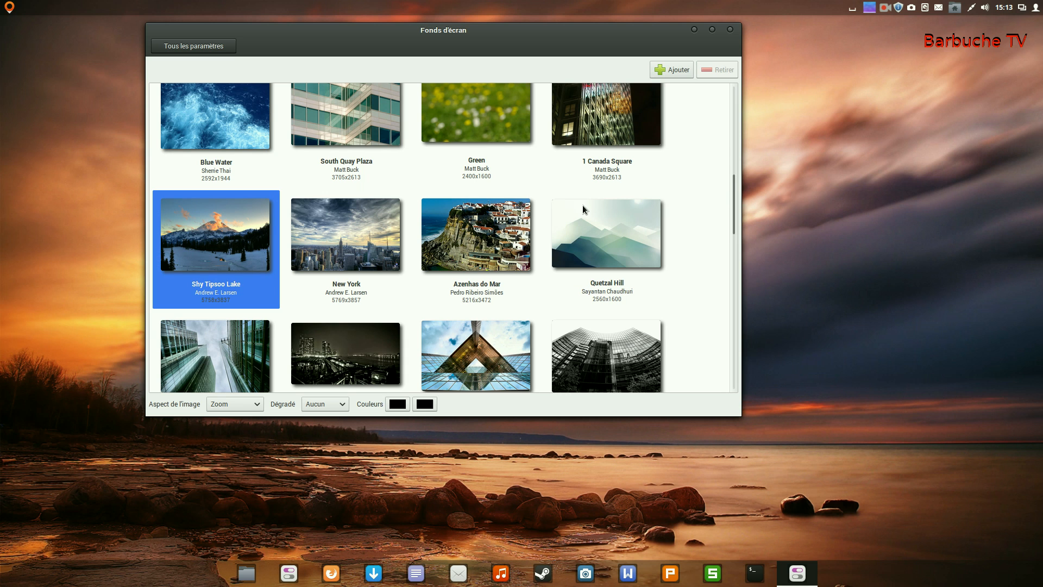
- Browse the remaining wallpapers, set "lighthouse by mangasango.jpg" as the desktop background, and close Fonds d'écran
scroll(287, 292, "down", 1)
scroll(287, 291, "down", 8)
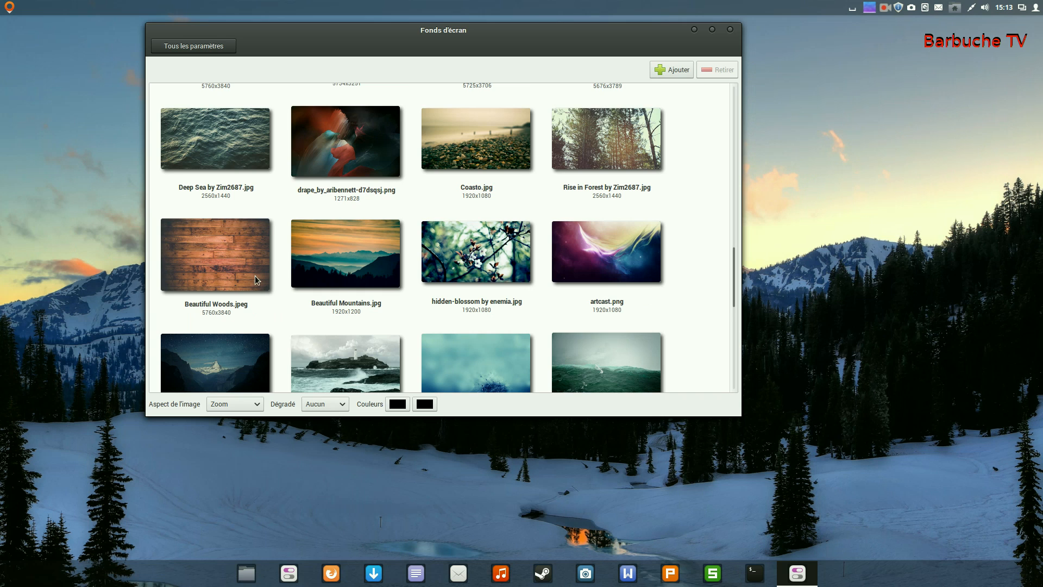
scroll(333, 266, "down", 4)
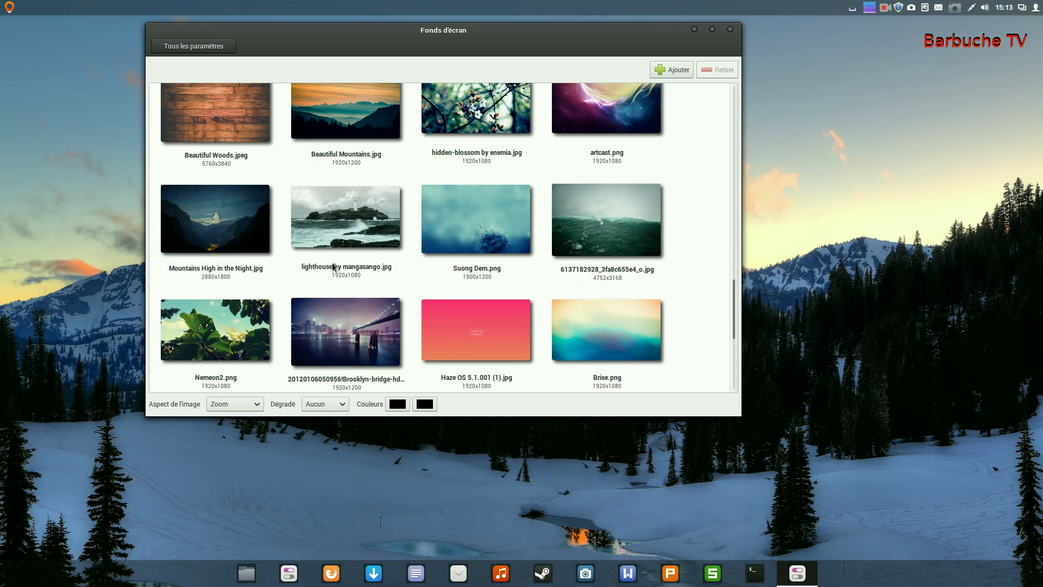
left_click(357, 234)
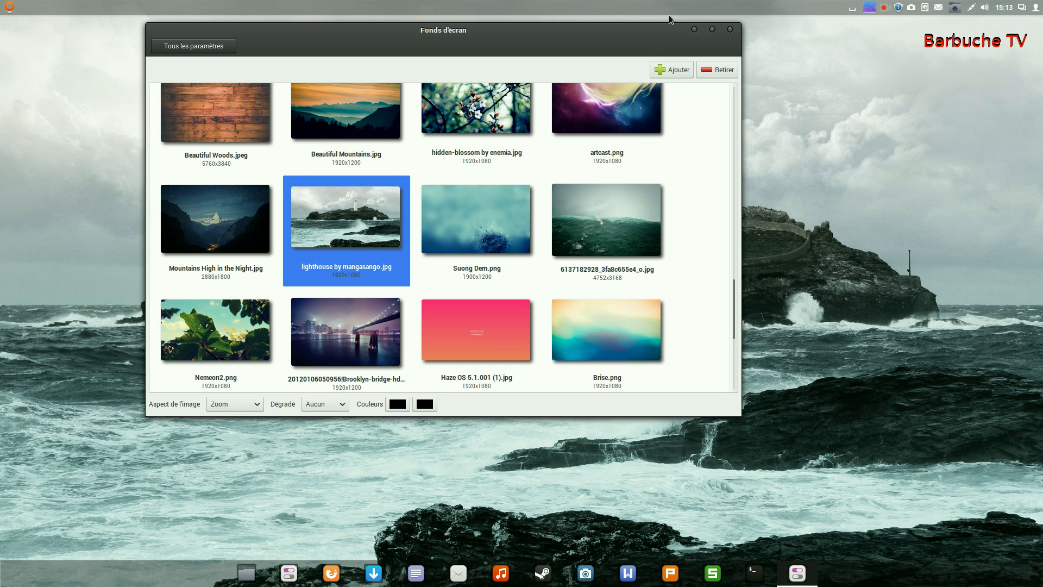
left_click(729, 30)
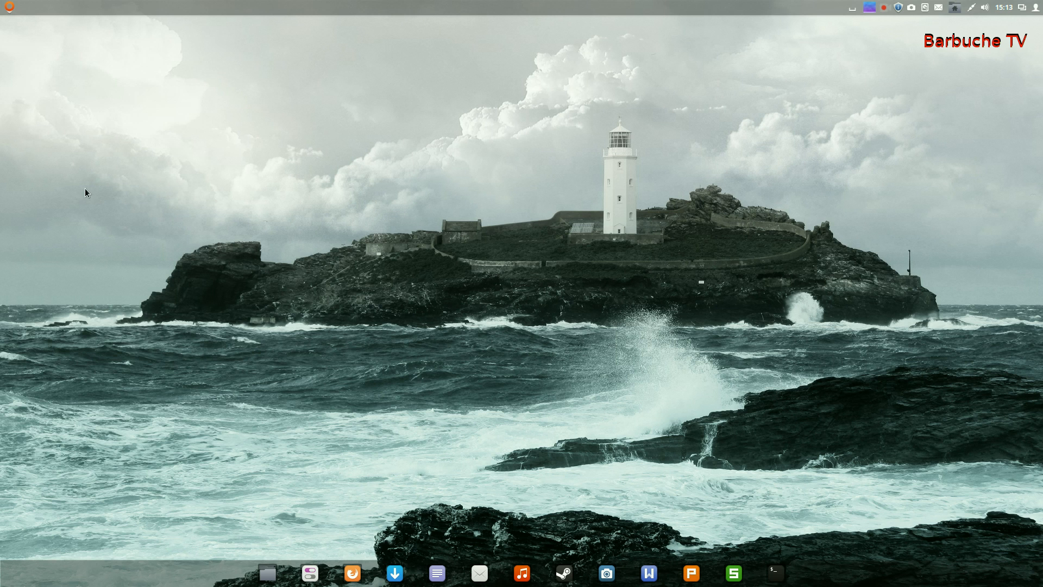
- View the Emplacements entries in the main menu and return to the empty desktop
left_click(8, 6)
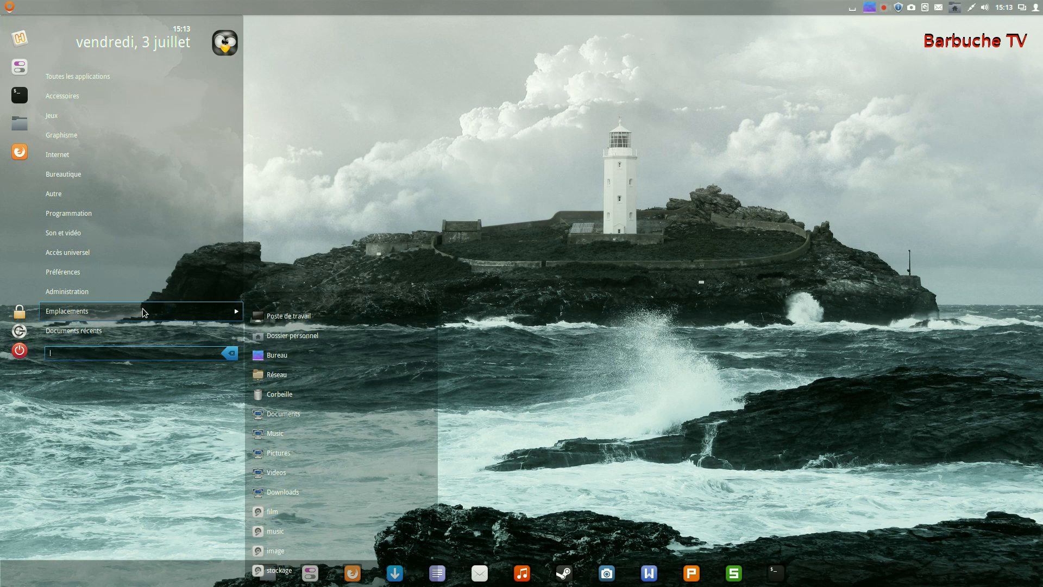
left_click(703, 259)
key("super+s")
left_click(333, 370)
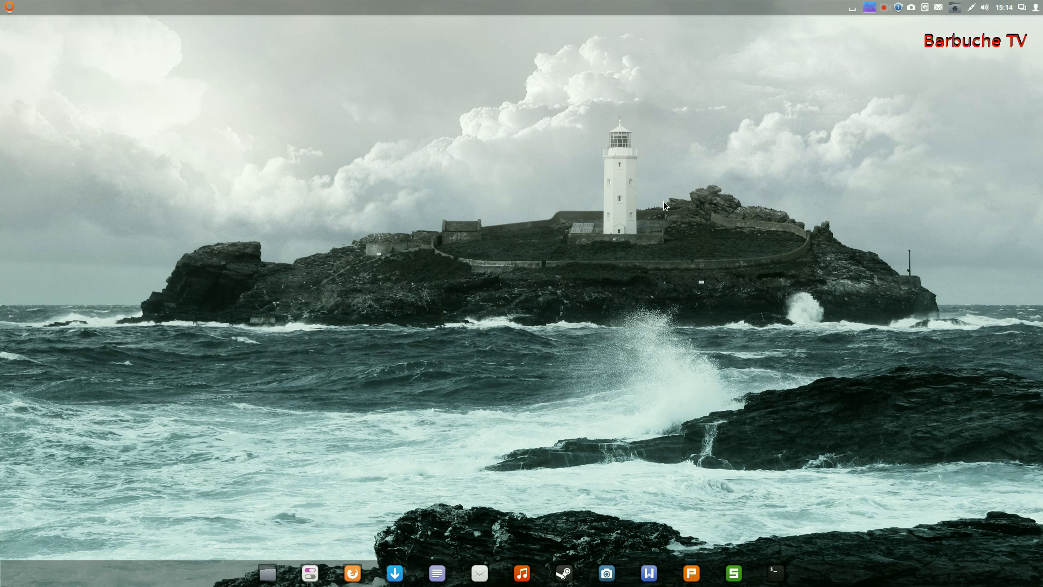
- Look through the main menu's application categories, including Graphisme and Autre, and close the menu
left_click(10, 9)
mouse_move(97, 271)
mouse_move(99, 253)
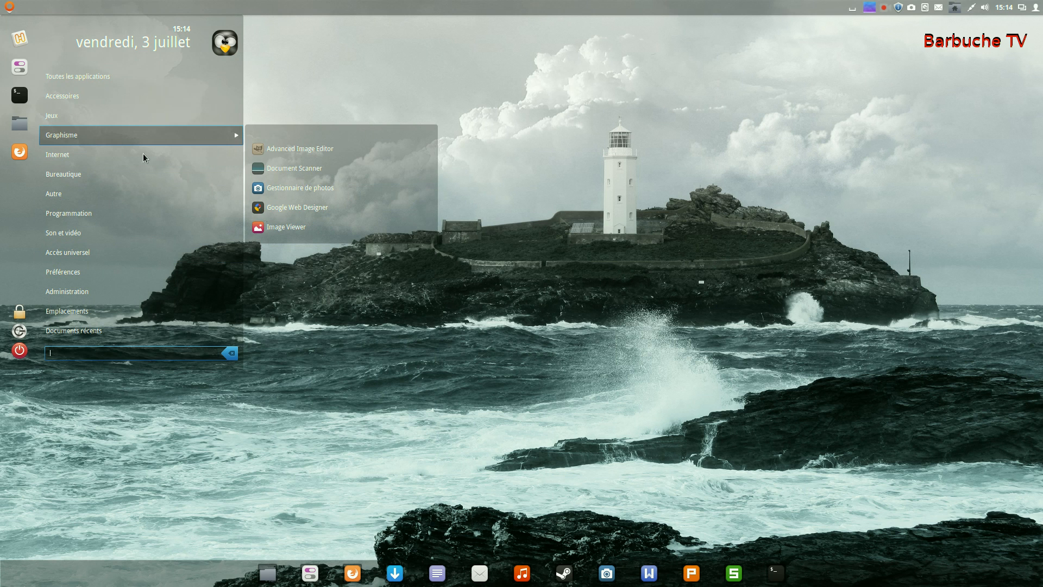
mouse_move(152, 155)
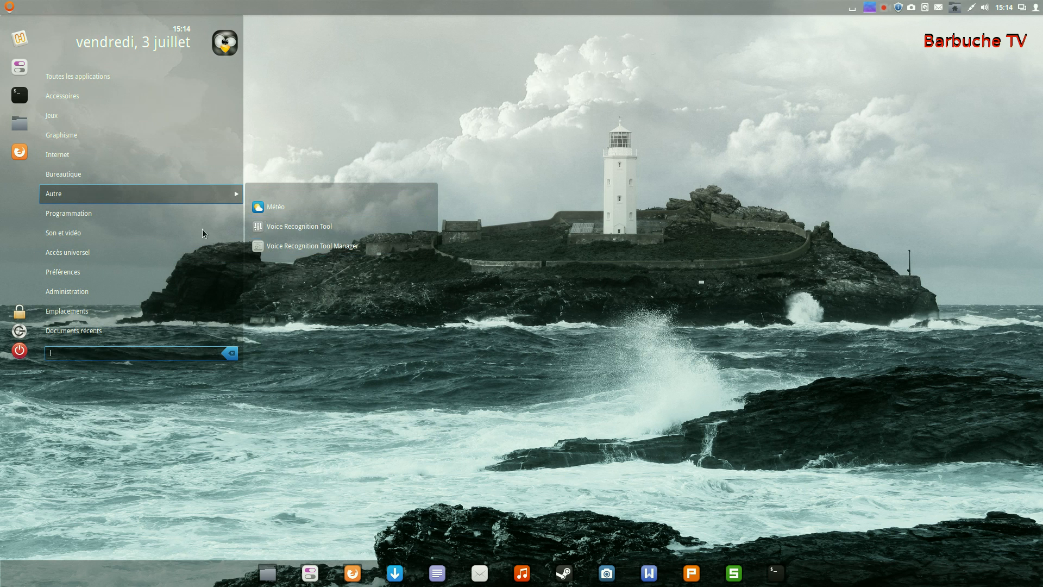
mouse_move(83, 177)
left_click(628, 128)
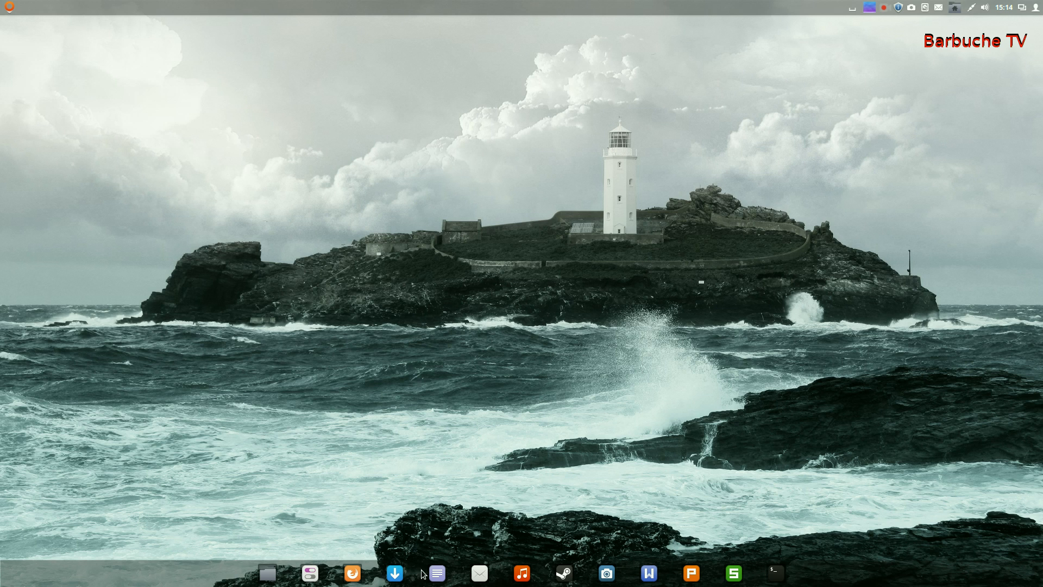
- Launch the Musique player from the dock, move its window slightly down, and close it
left_click(522, 573)
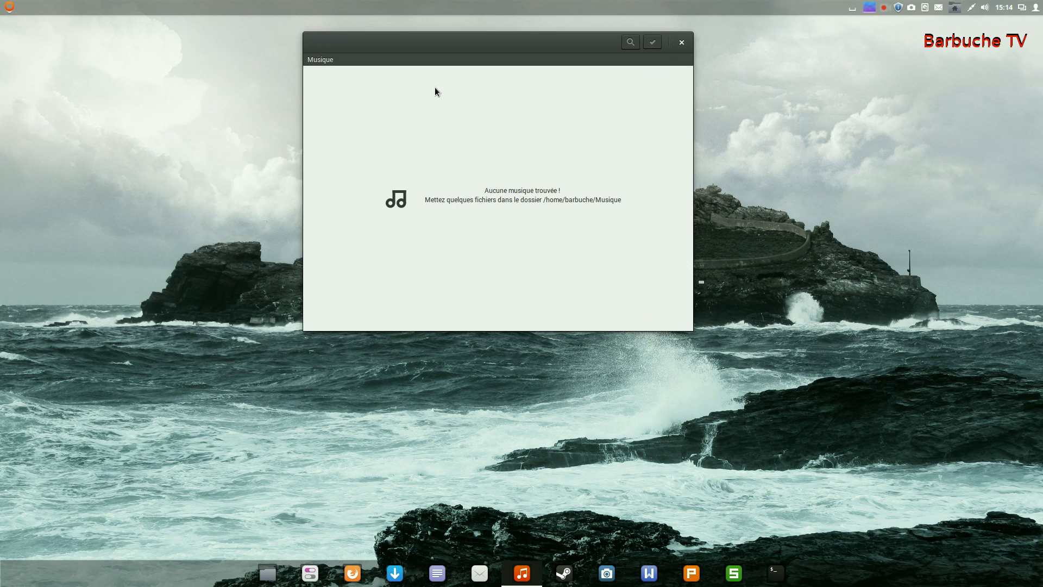
left_click_drag(497, 43, 502, 99)
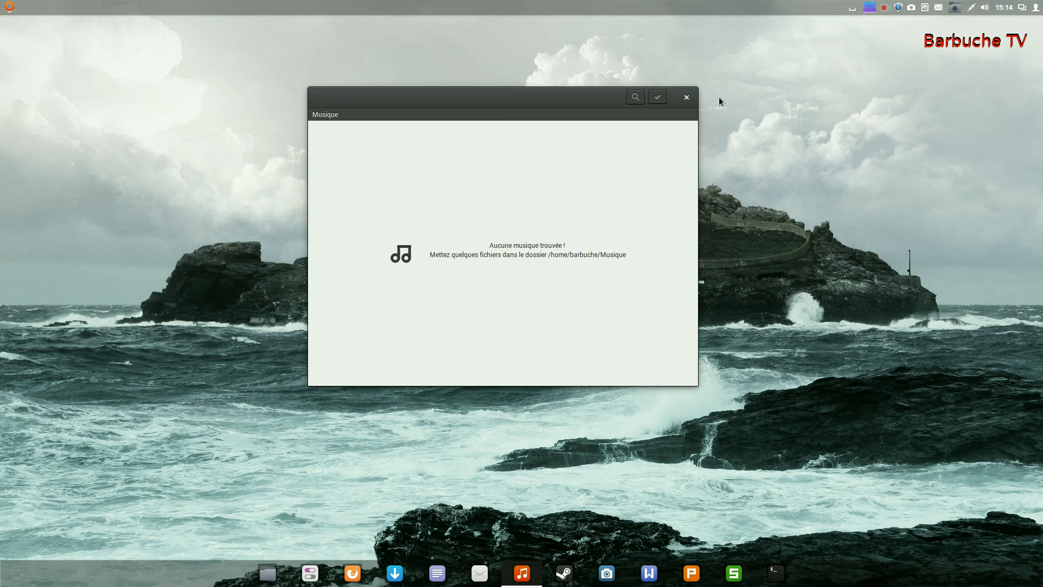
left_click(691, 97)
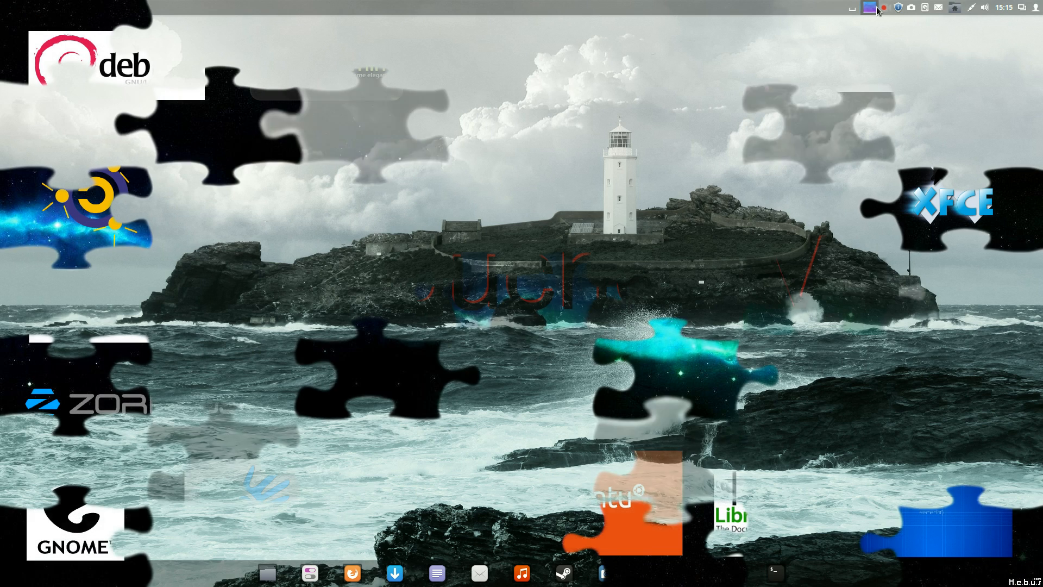
left_click(884, 7)
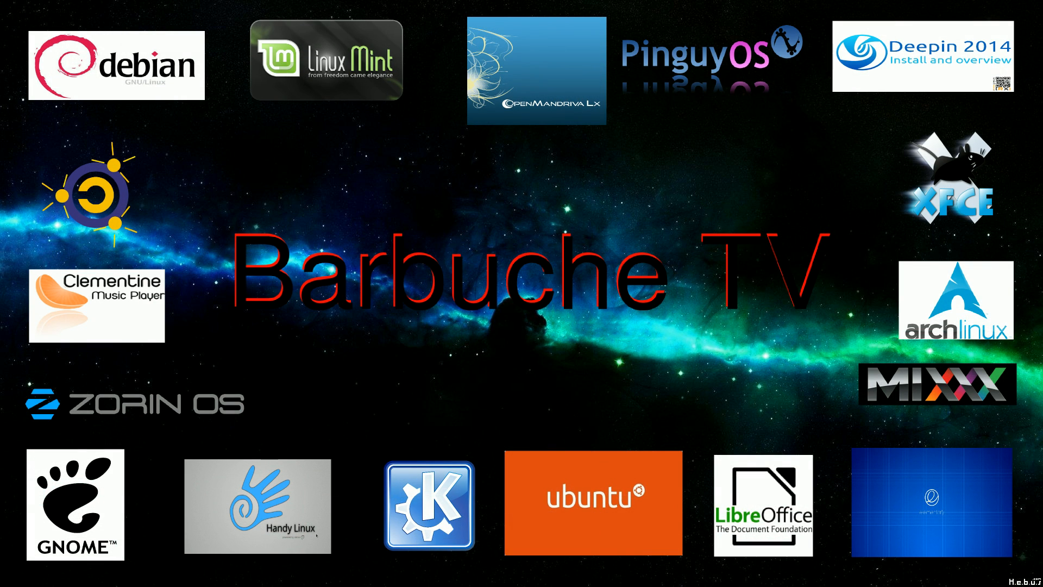